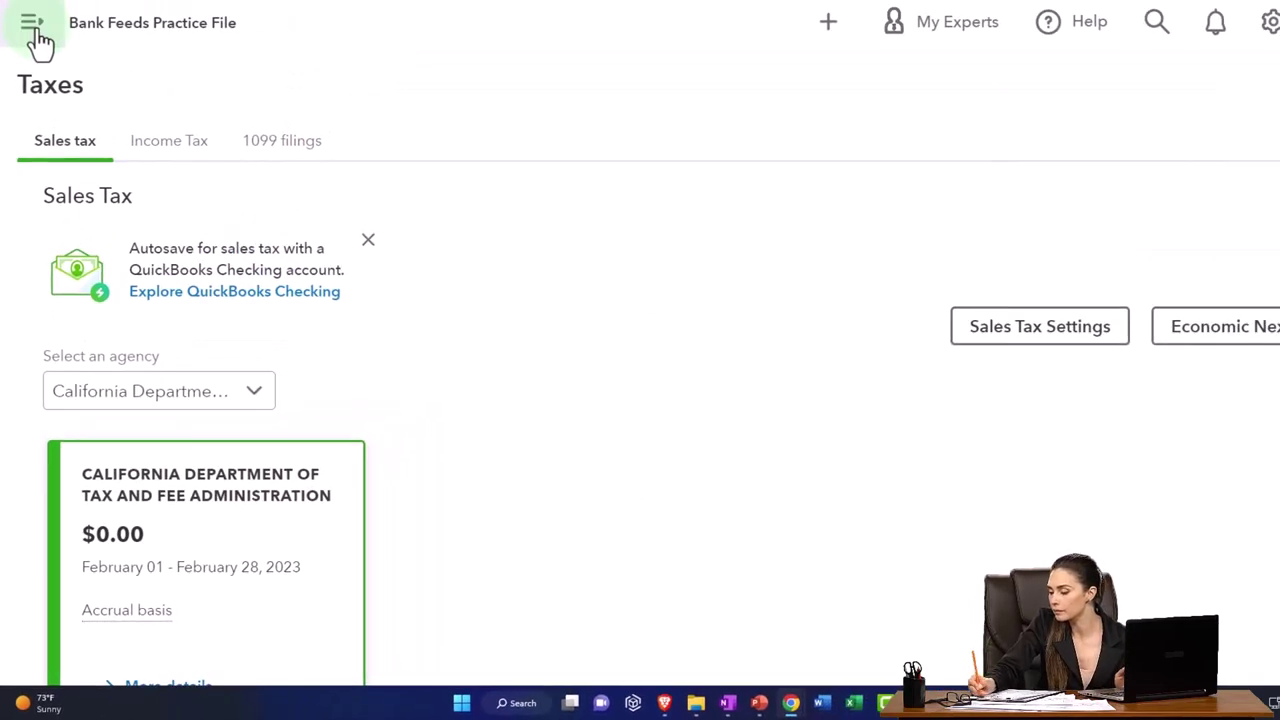
Start a new sales receipt, browse line 1's product choices, then discard the receipt unsaved.
{"action": "left_click", "coordinate": [820, 30]}
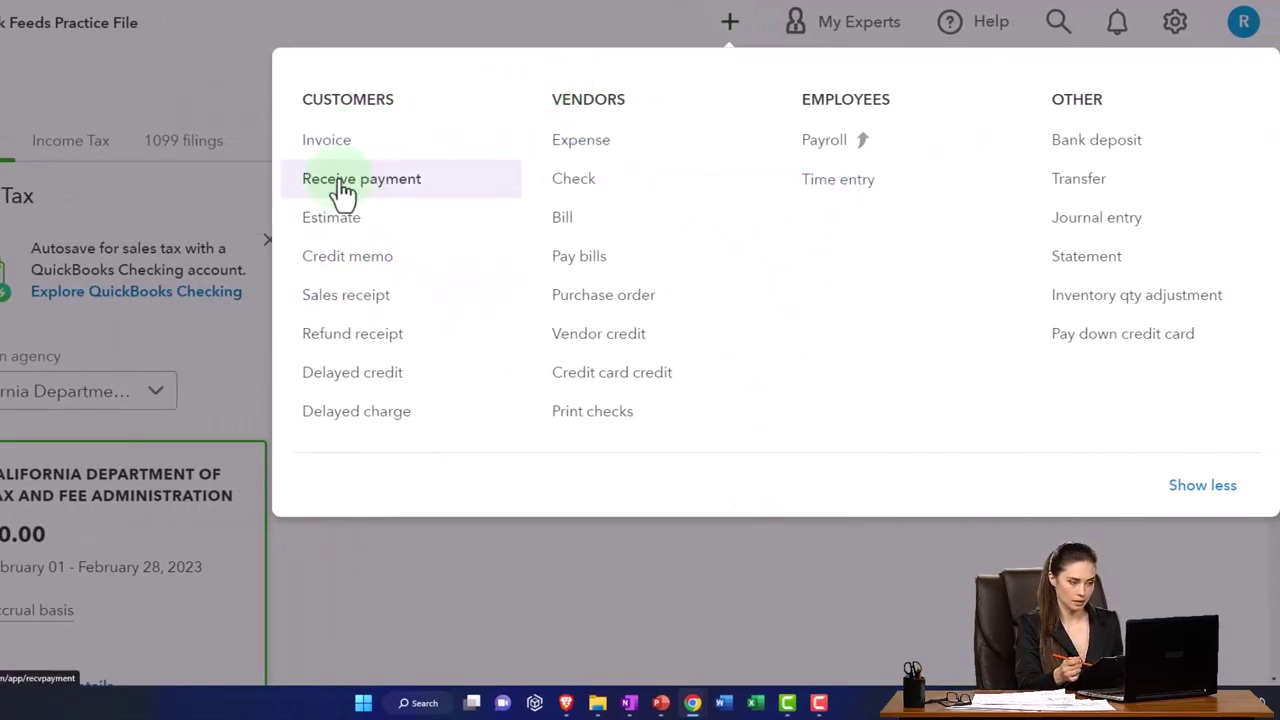
{"action": "left_click", "coordinate": [352, 302]}
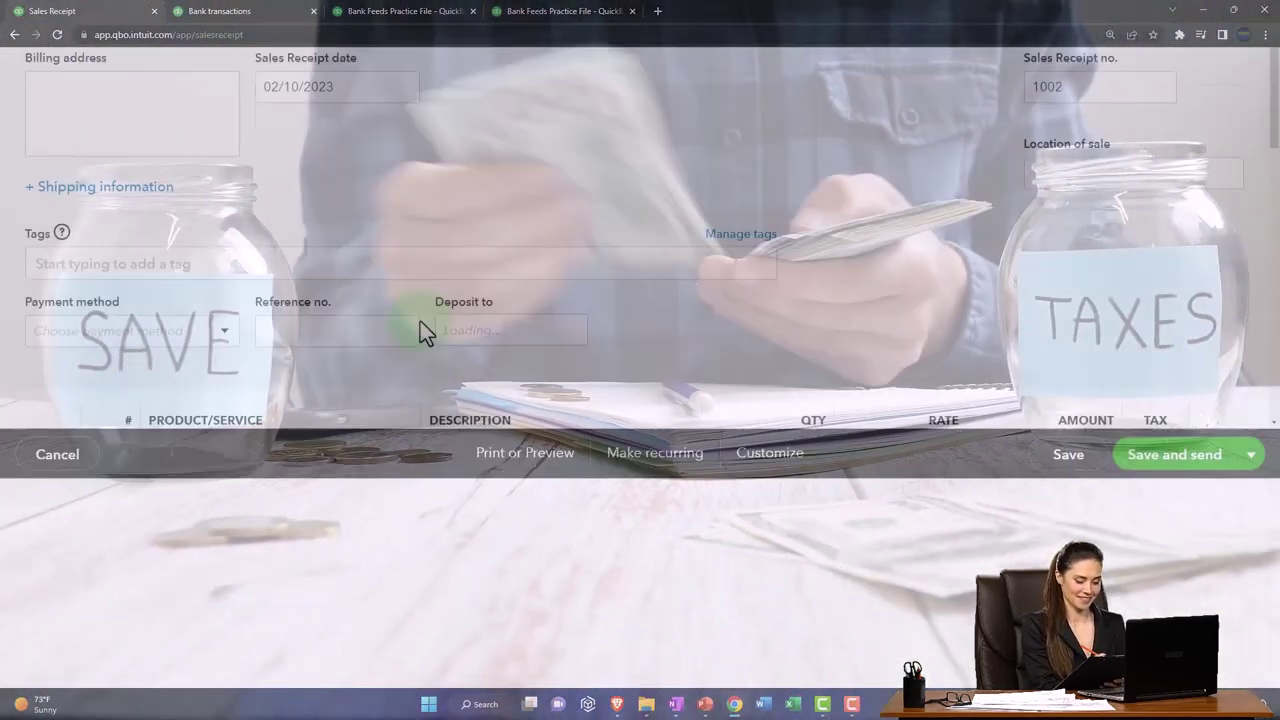
{"action": "scroll", "coordinate": [420, 320], "scroll_direction": "down", "scroll_amount": 3}
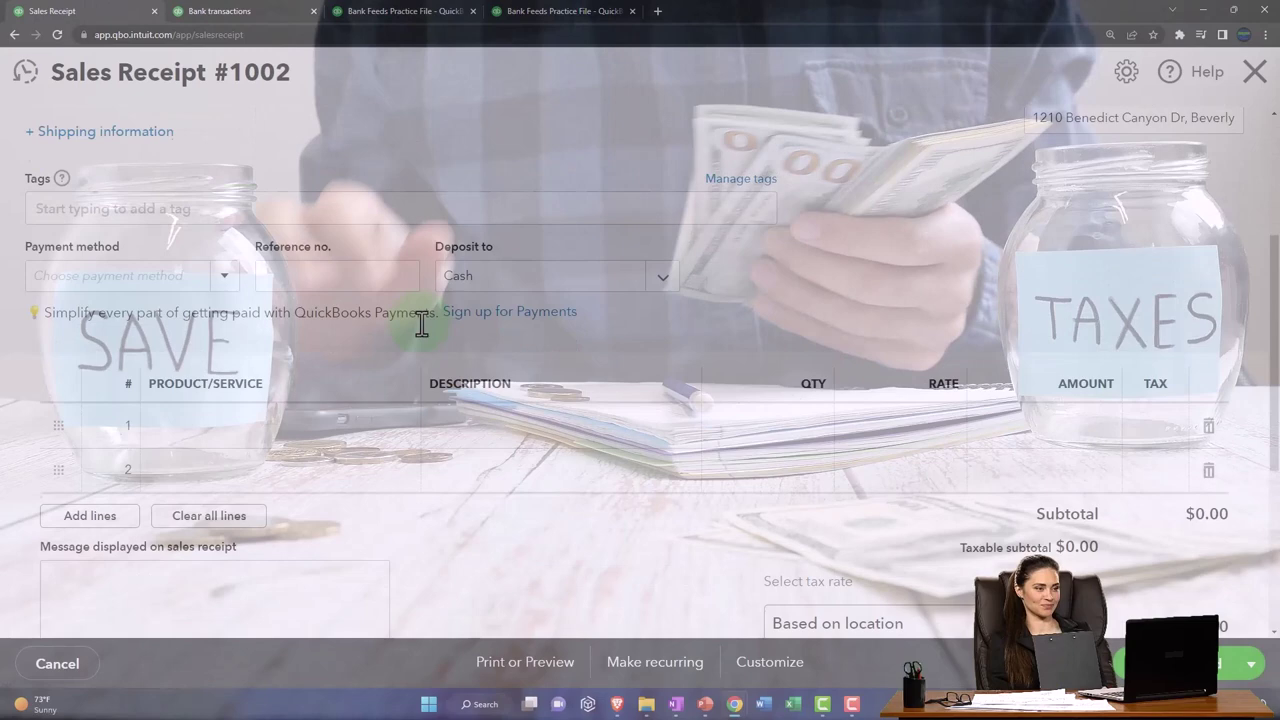
{"action": "left_click", "coordinate": [345, 425]}
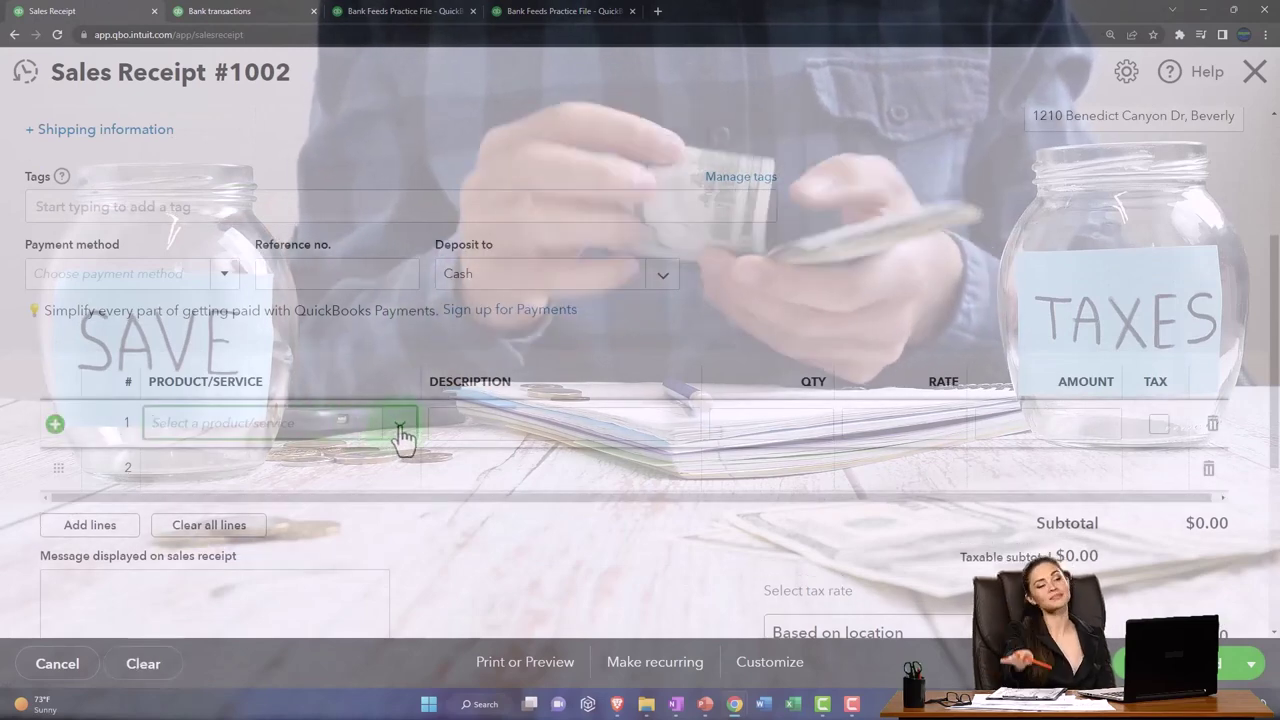
{"action": "left_click", "coordinate": [399, 428]}
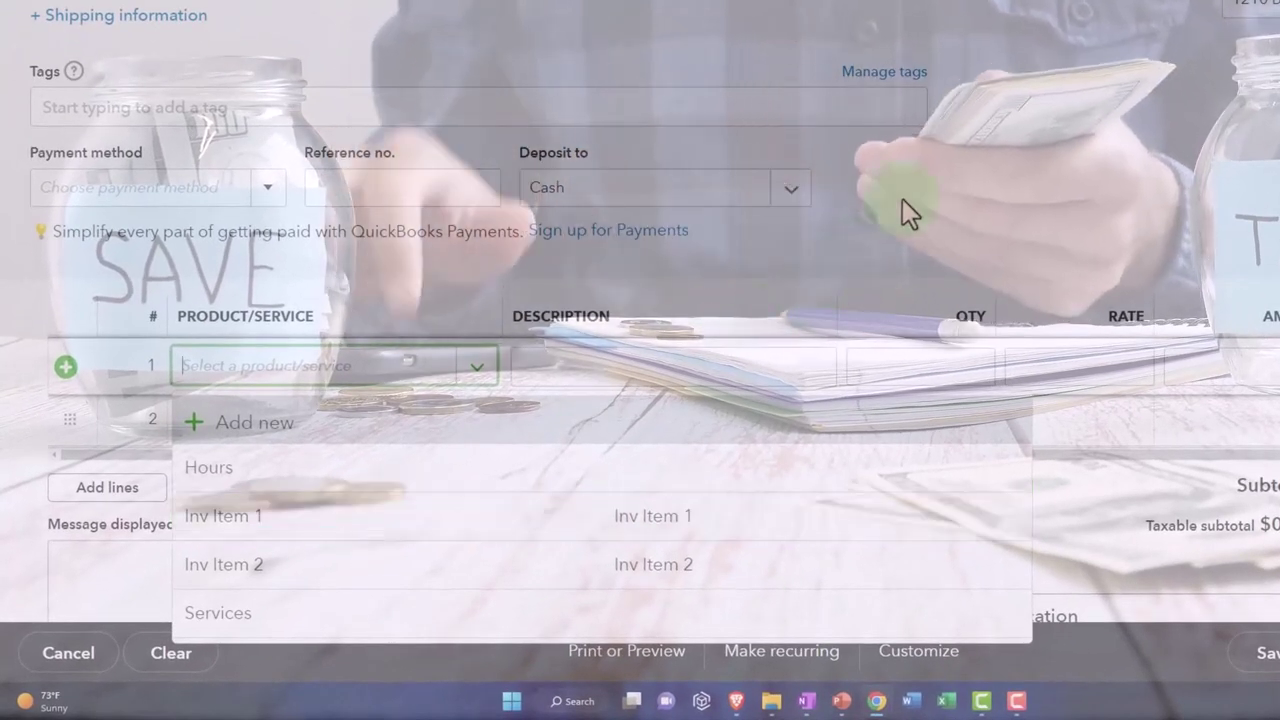
{"action": "left_click", "coordinate": [883, 219]}
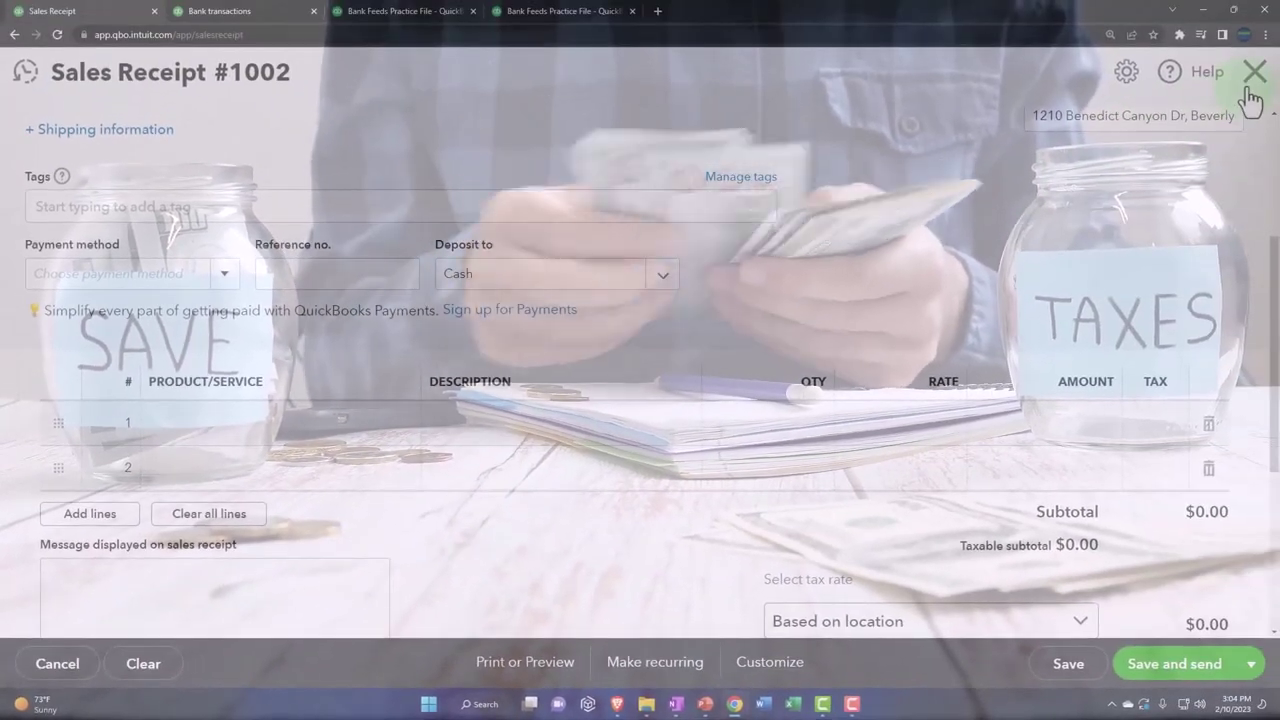
{"action": "left_click", "coordinate": [1250, 88]}
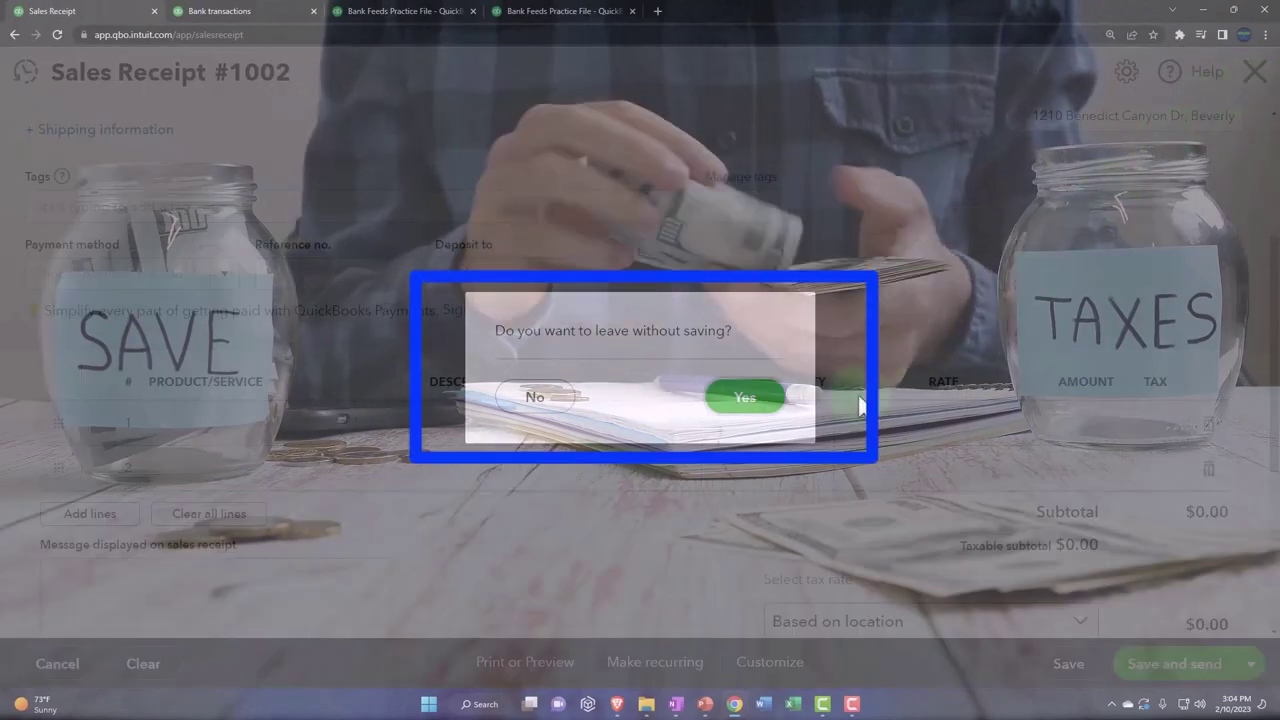
{"action": "left_click", "coordinate": [762, 400]}
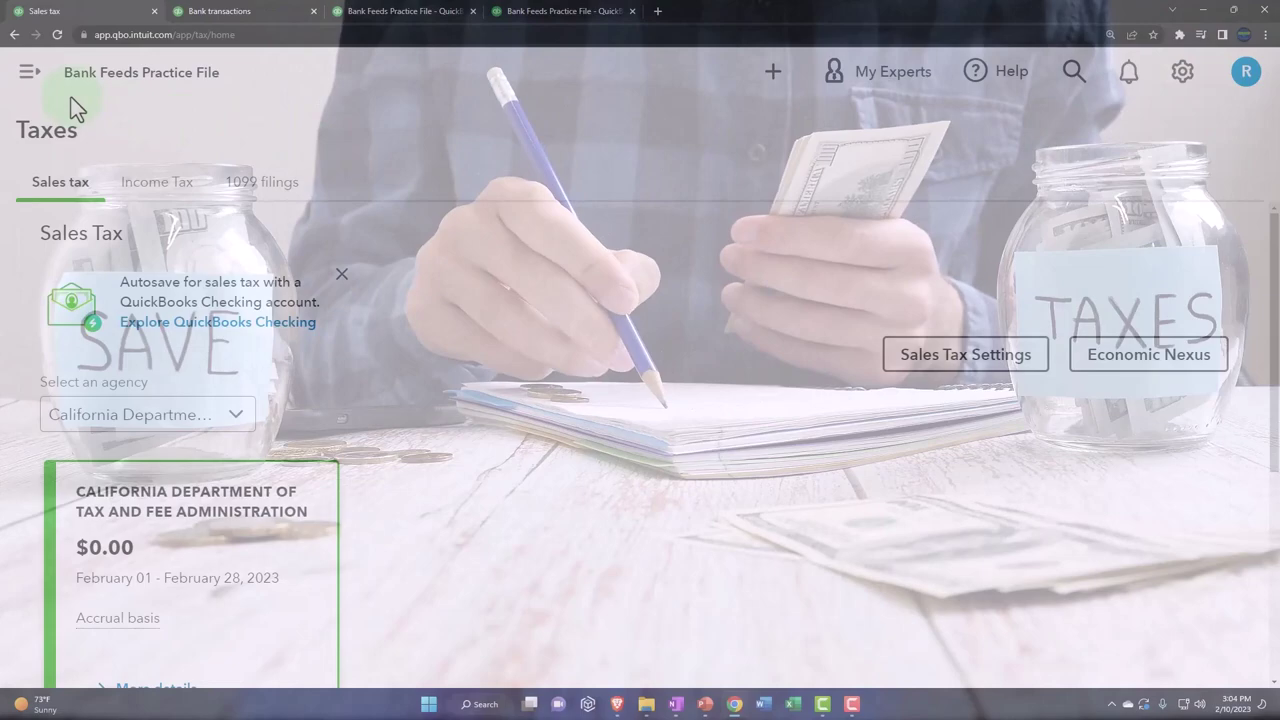
Navigate through Sales to the sample company's Products and Services list.
{"action": "left_click", "coordinate": [31, 86]}
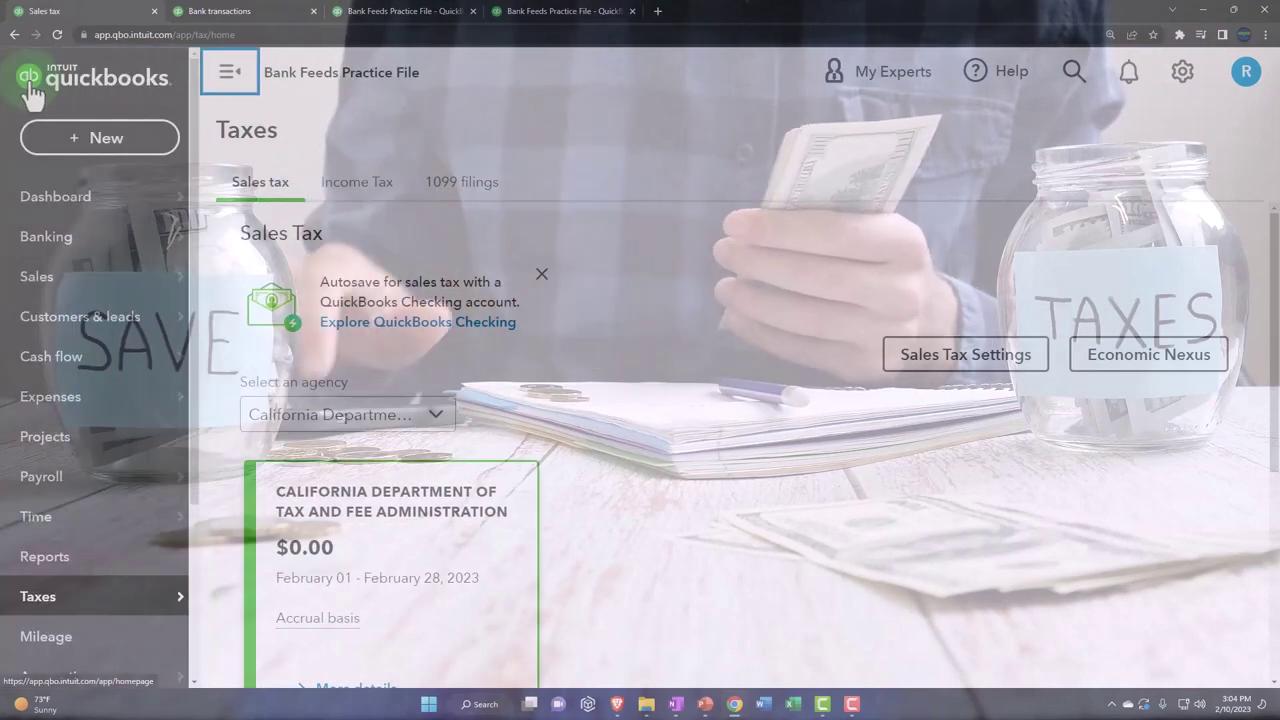
{"action": "left_click", "coordinate": [40, 278]}
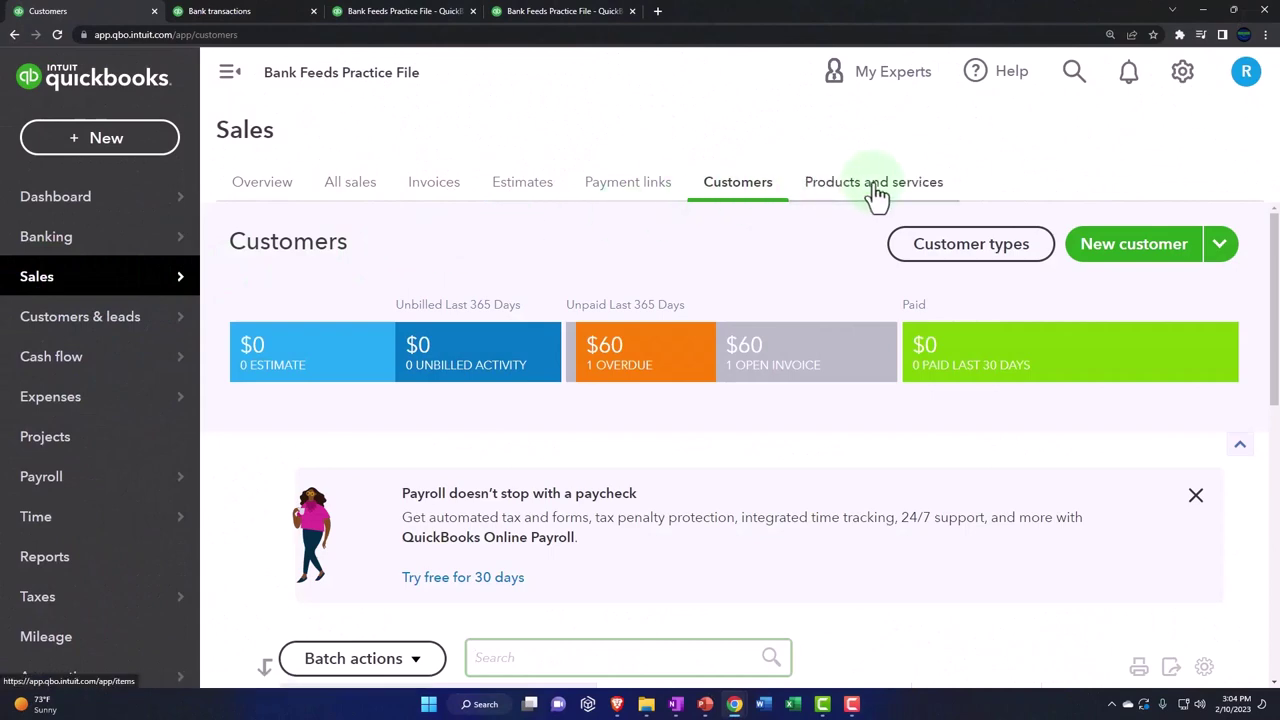
{"action": "left_click", "coordinate": [875, 190]}
{"action": "mouse_move", "coordinate": [734, 700]}
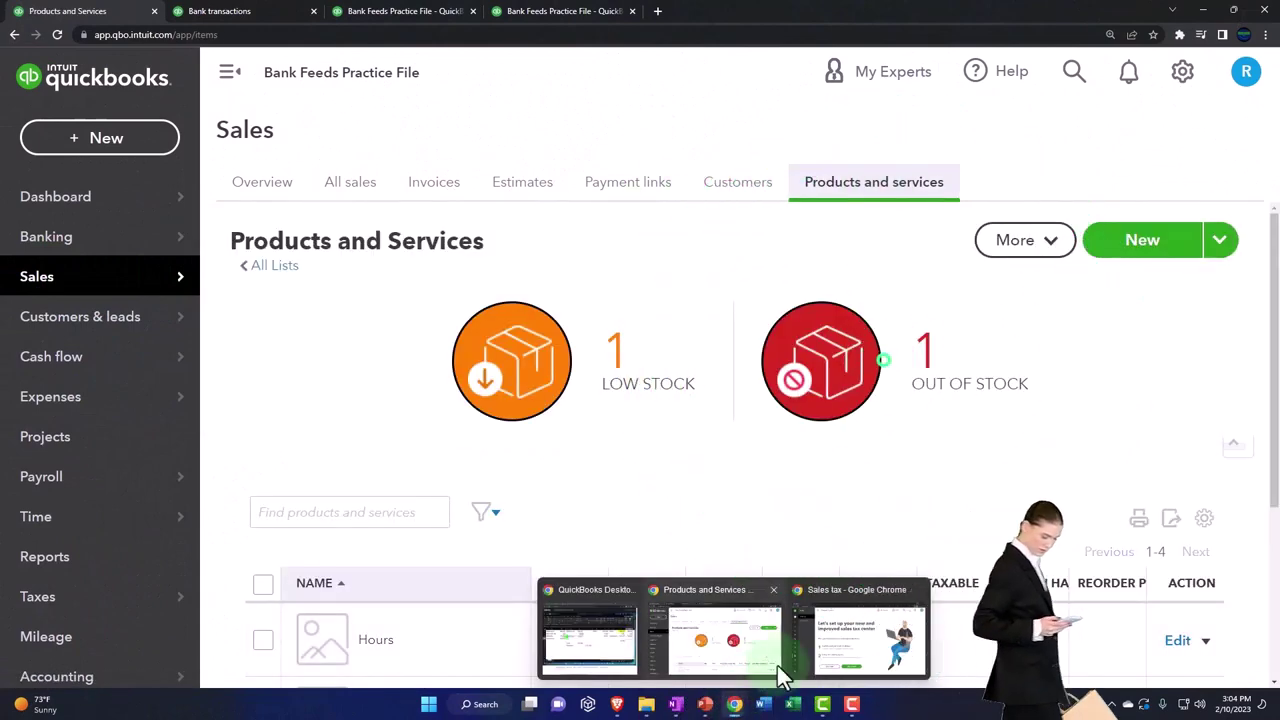
{"action": "left_click", "coordinate": [849, 641]}
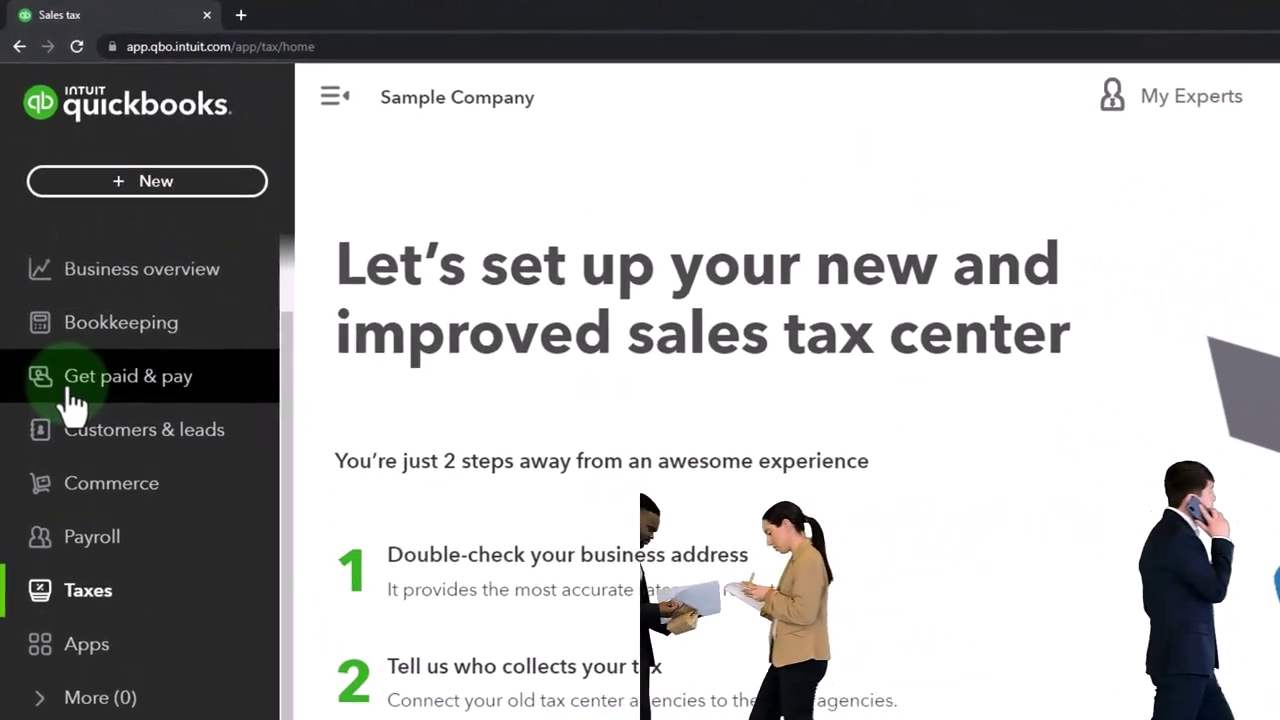
{"action": "left_click", "coordinate": [50, 292]}
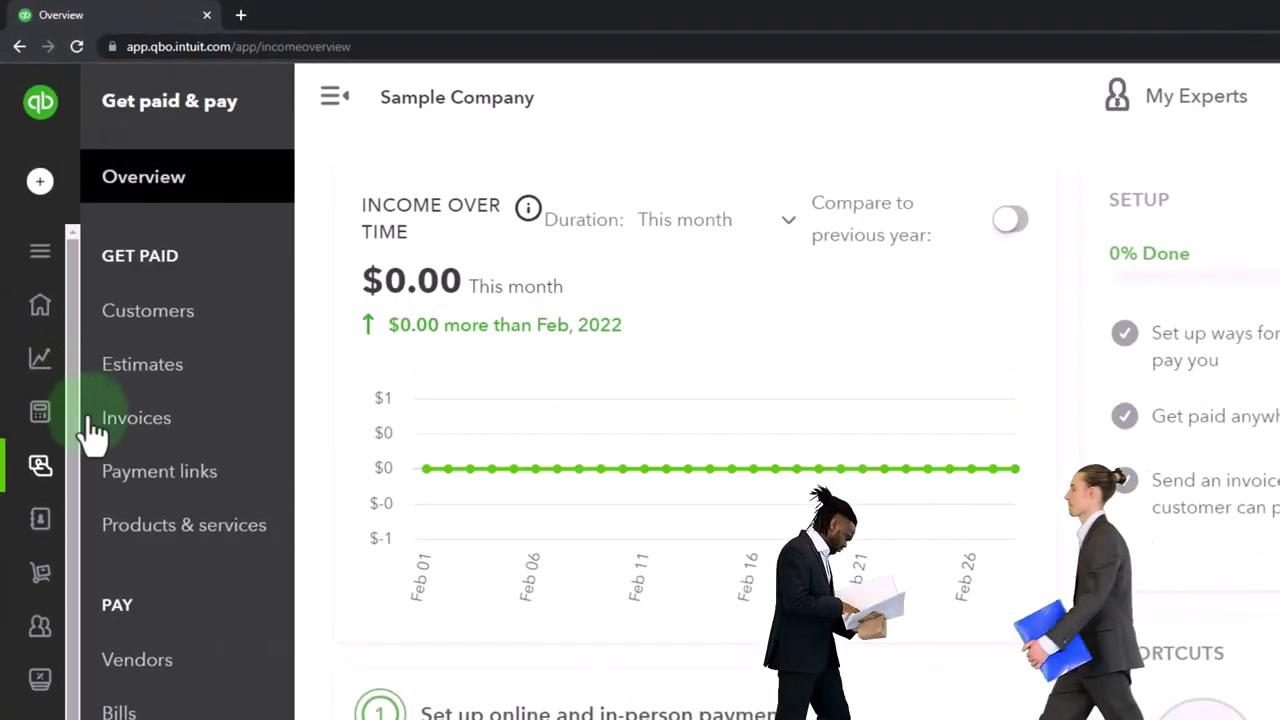
{"action": "left_click", "coordinate": [150, 525]}
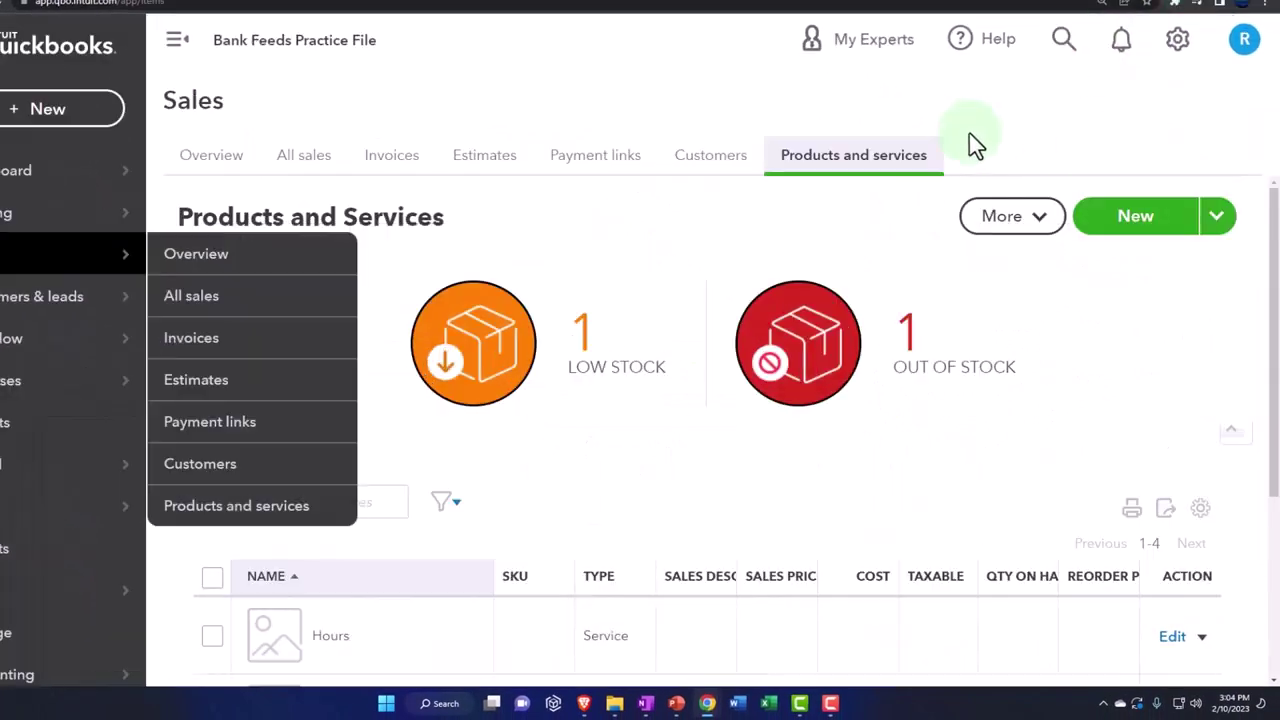
{"action": "left_click", "coordinate": [178, 42]}
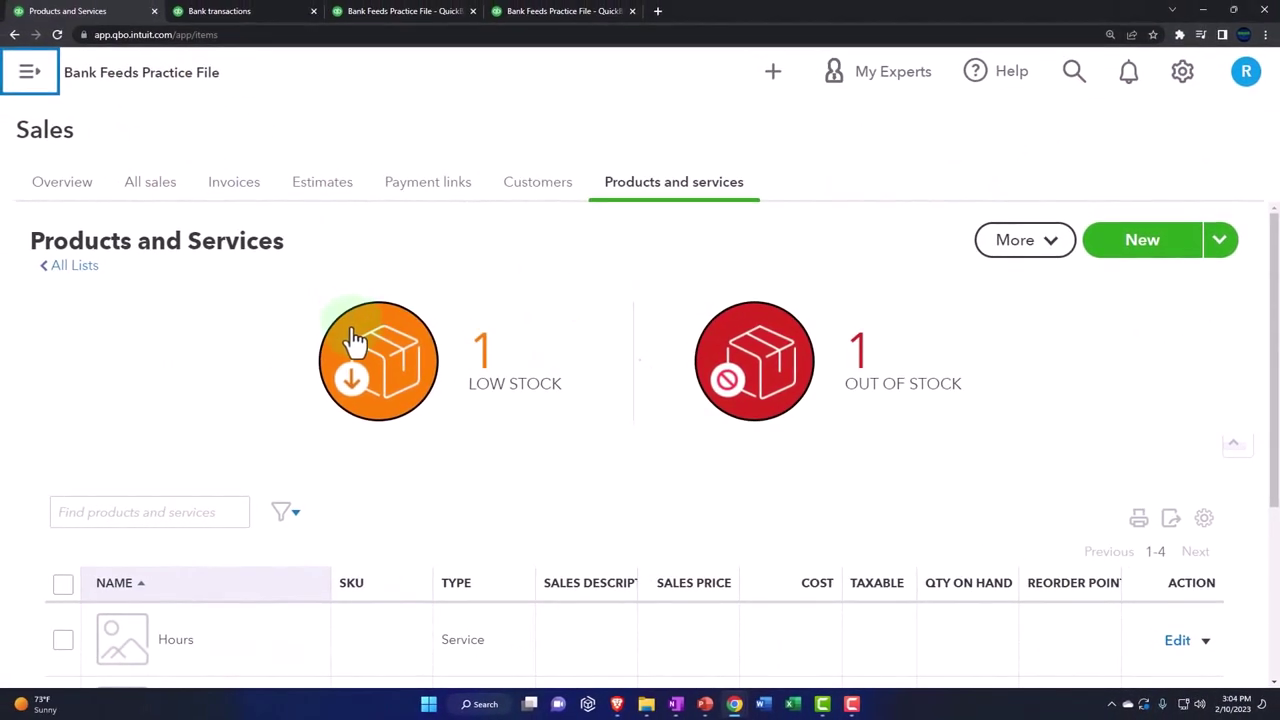
{"action": "left_click", "coordinate": [455, 355]}
{"action": "scroll", "coordinate": [358, 346], "scroll_direction": "down", "scroll_amount": 3}
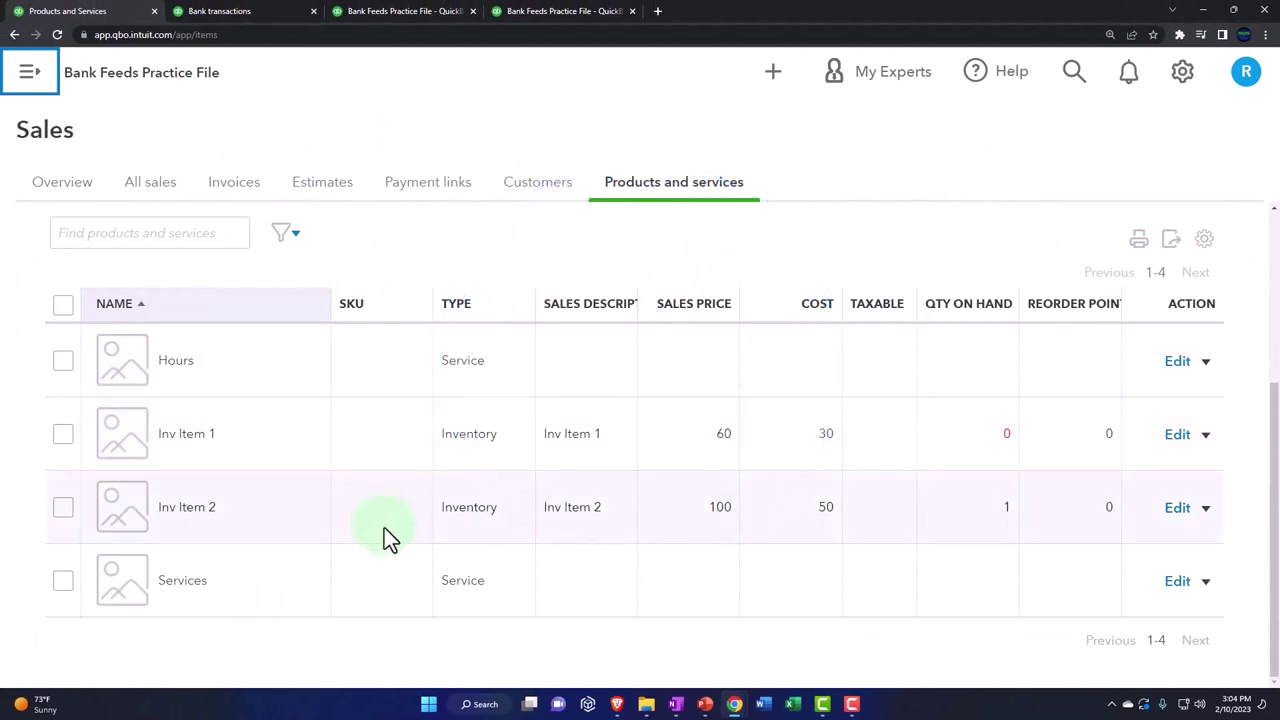
{"action": "scroll", "coordinate": [384, 528], "scroll_direction": "up", "scroll_amount": 3}
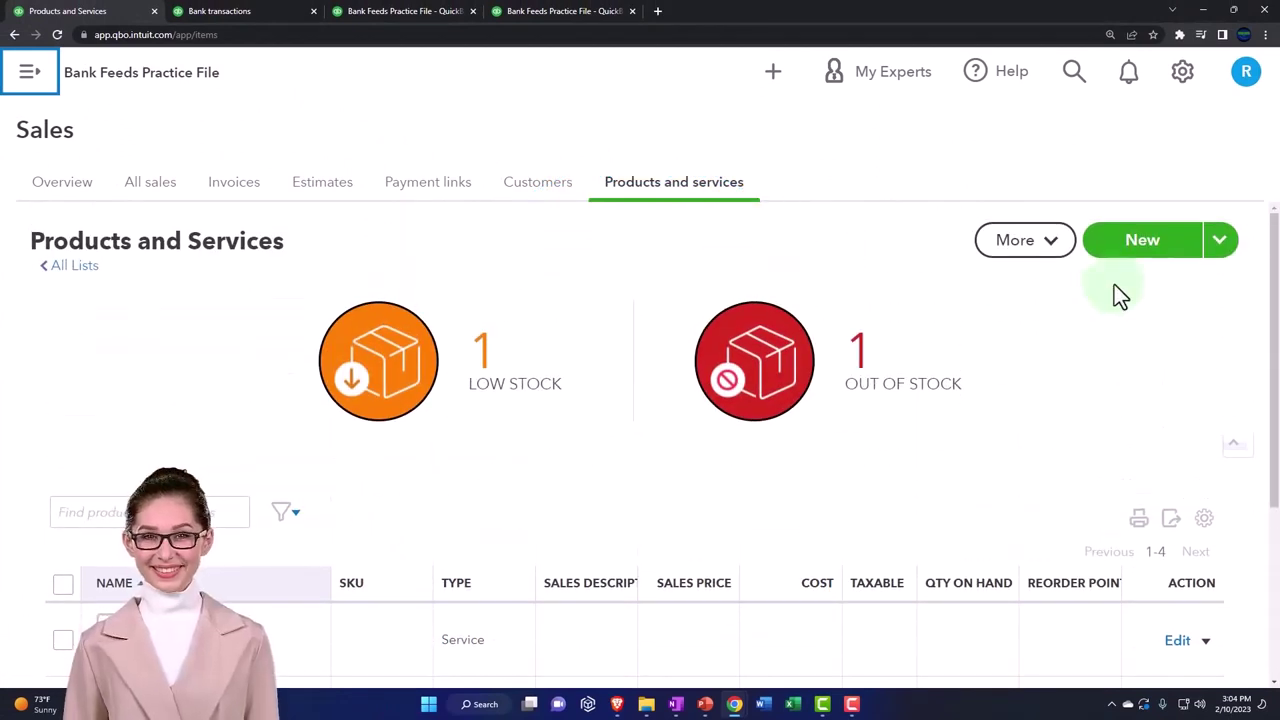
Begin a new product or service to bring up the item type choices.
{"action": "left_click", "coordinate": [1140, 250]}
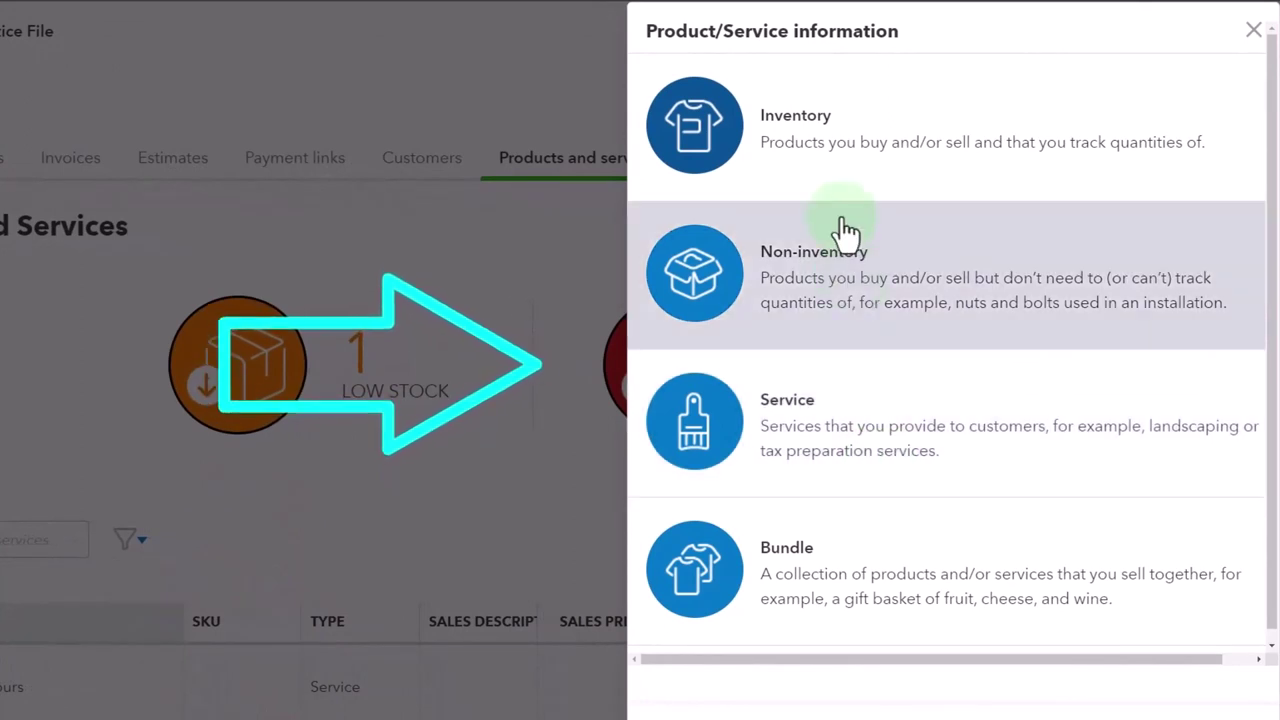
Make an Inventory item named 'Inv Sales Tax' with initial quantity on hand of 5.
{"action": "left_click", "coordinate": [840, 160]}
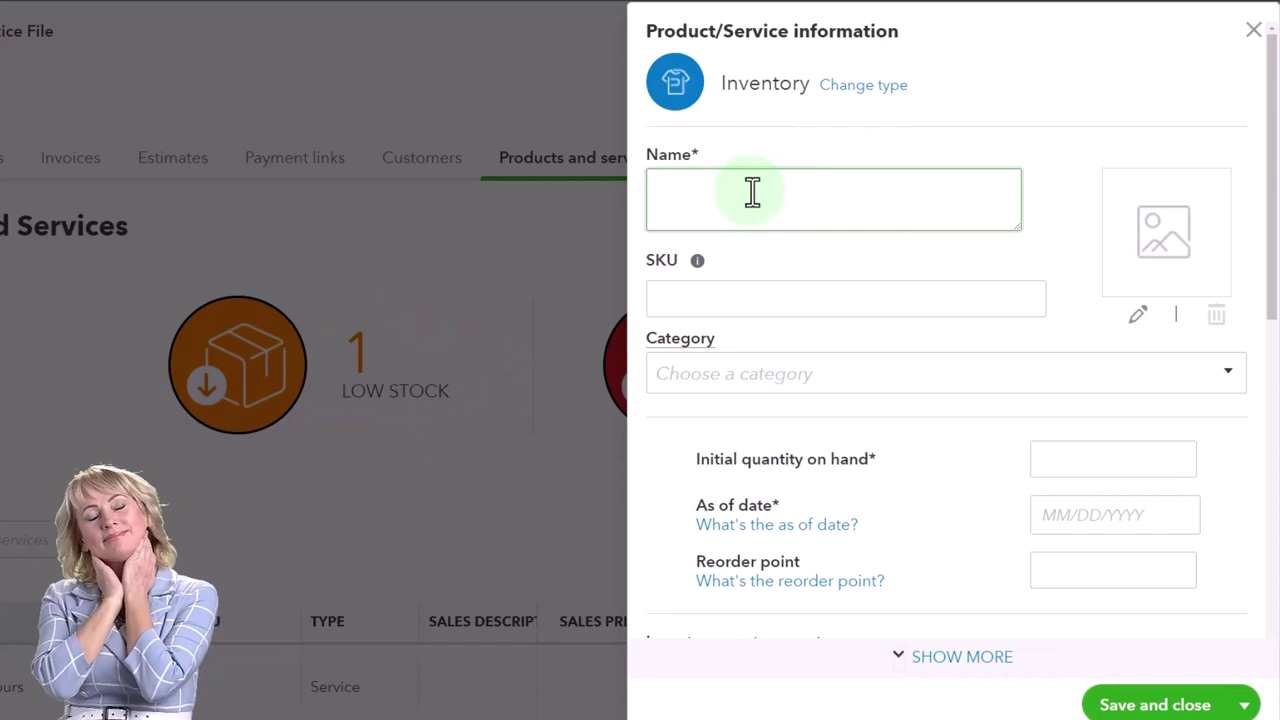
{"action": "type", "text": "IN"}
{"action": "key", "text": "BackSpace"}
{"action": "type", "text": "nve"}
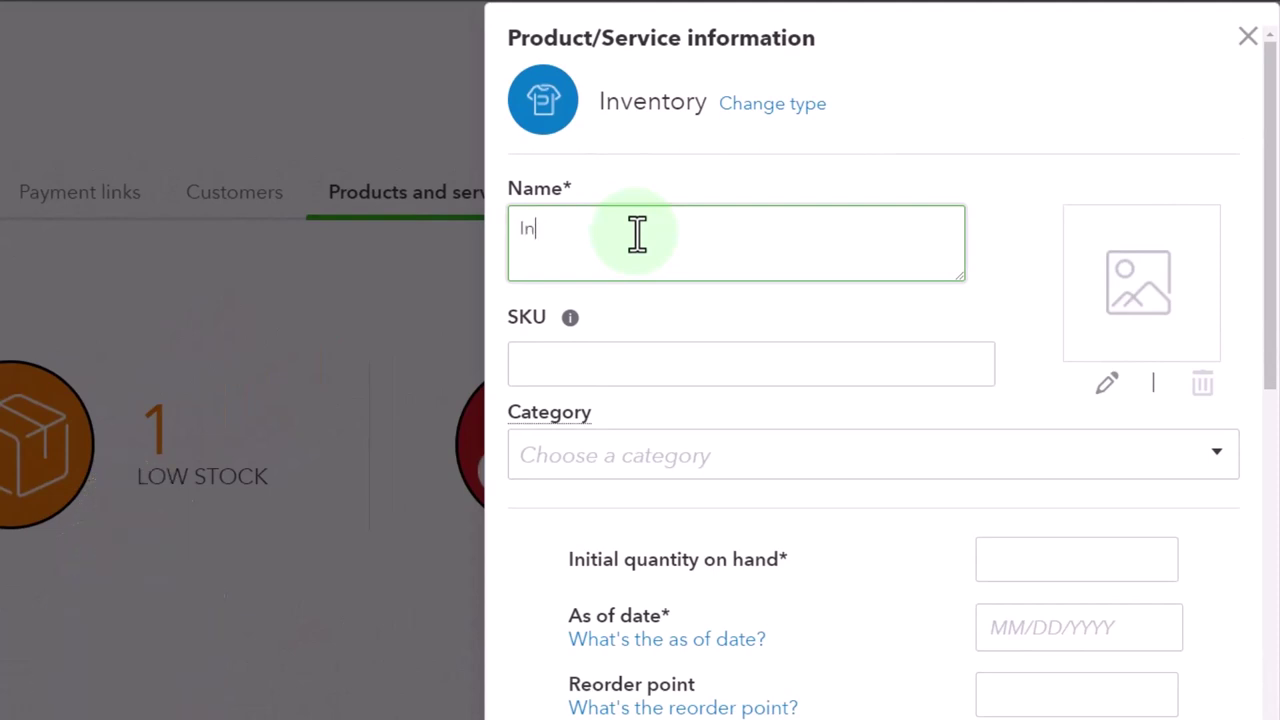
{"action": "type", "text": "s Tax"}
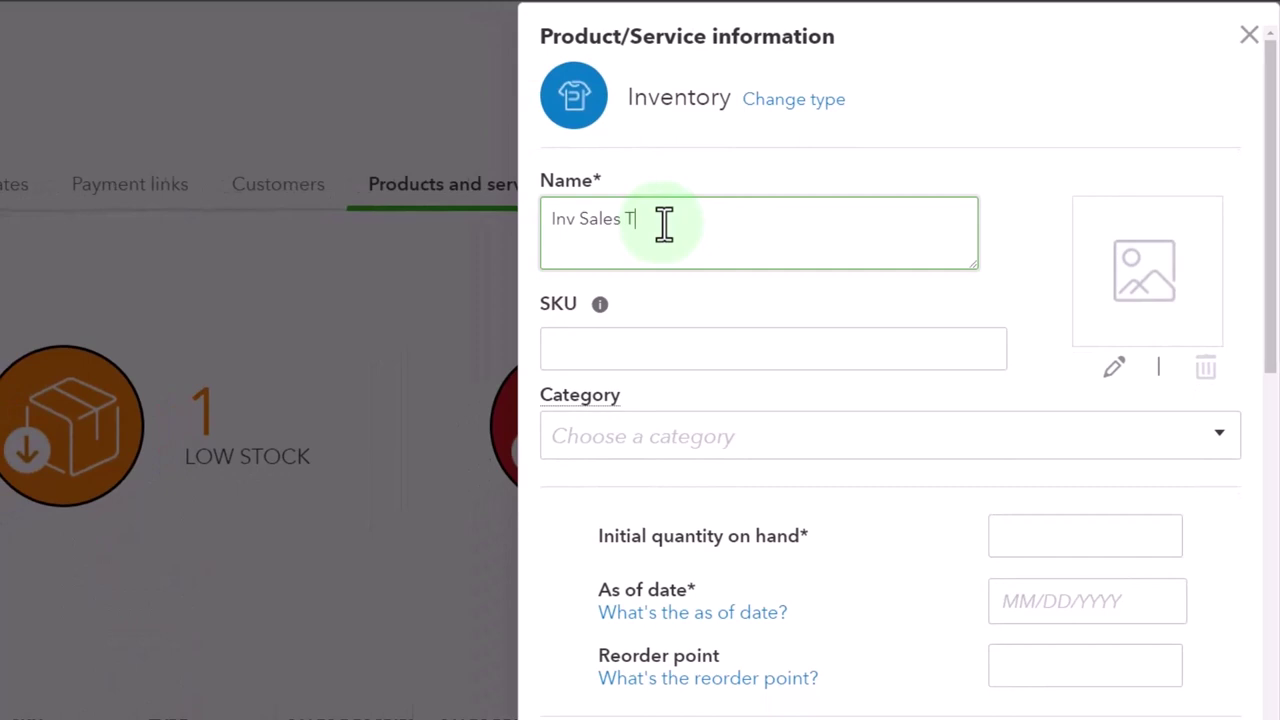
{"action": "key", "text": "shift+Left"}
{"action": "key", "text": "shift+Left"}
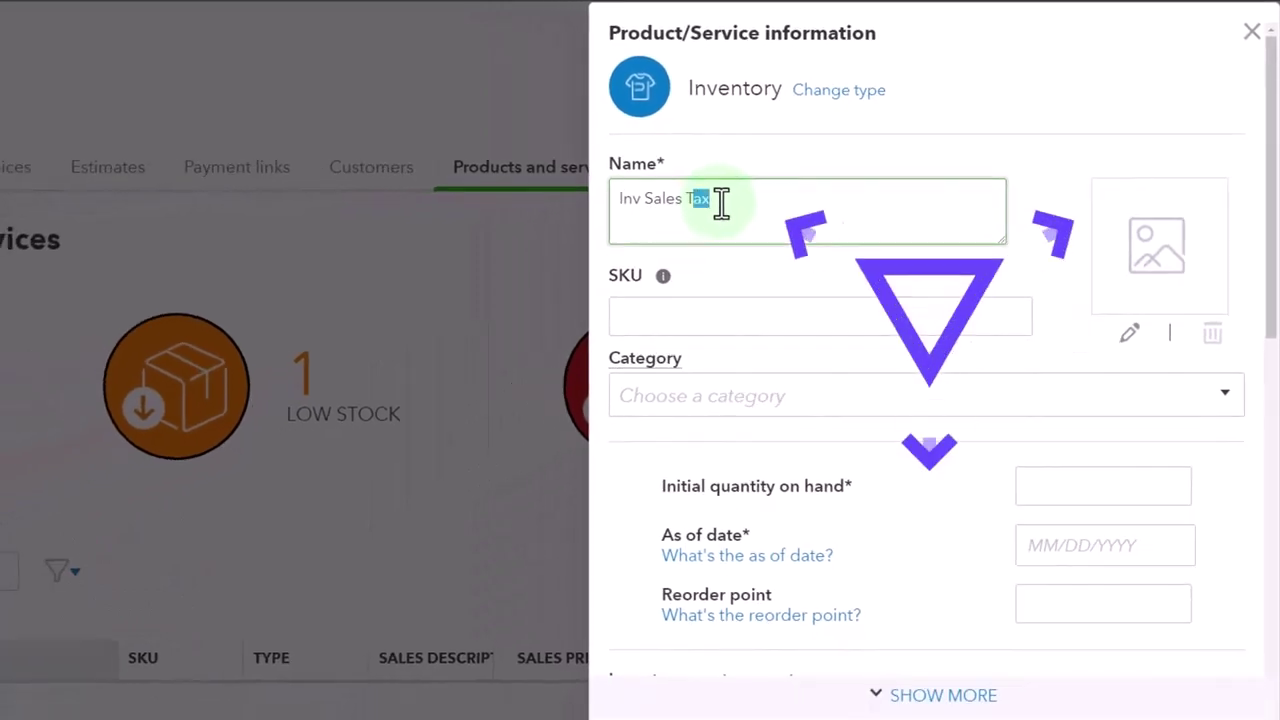
{"action": "key", "text": "shift+Home"}
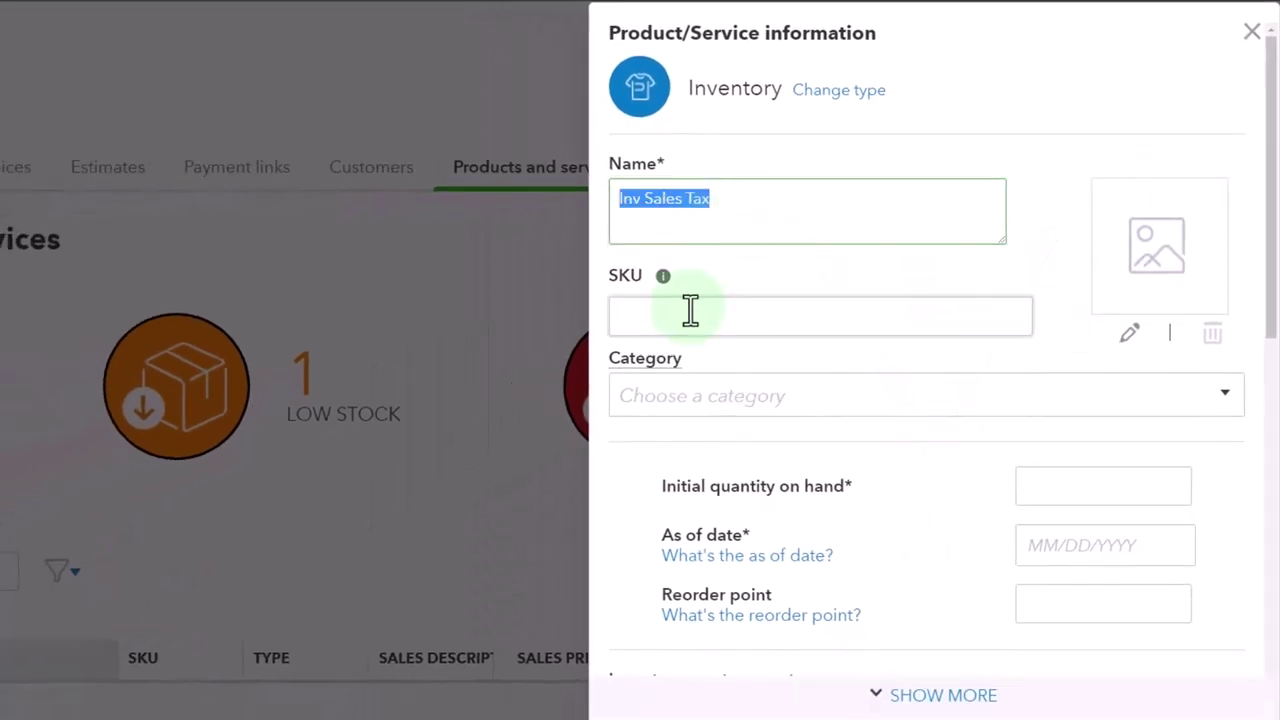
{"action": "scroll", "coordinate": [800, 409], "scroll_direction": "down", "scroll_amount": 3}
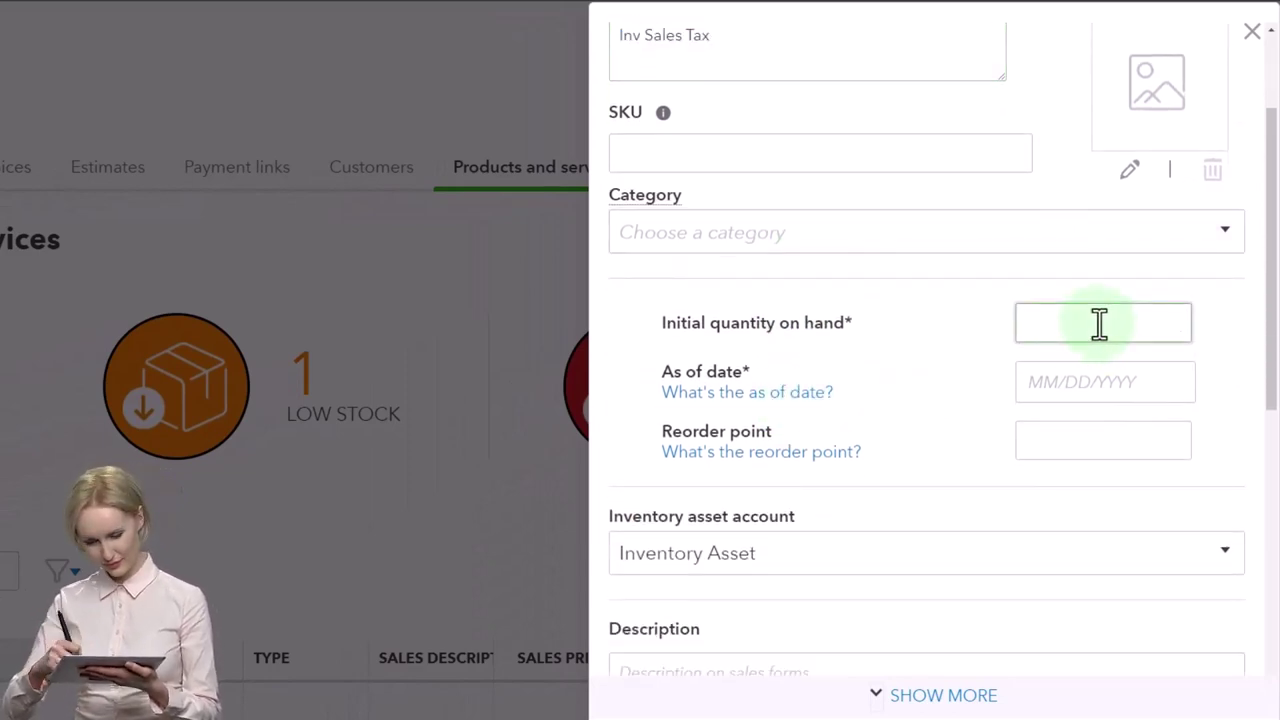
{"action": "type", "text": "0"}
{"action": "key", "text": "Tab"}
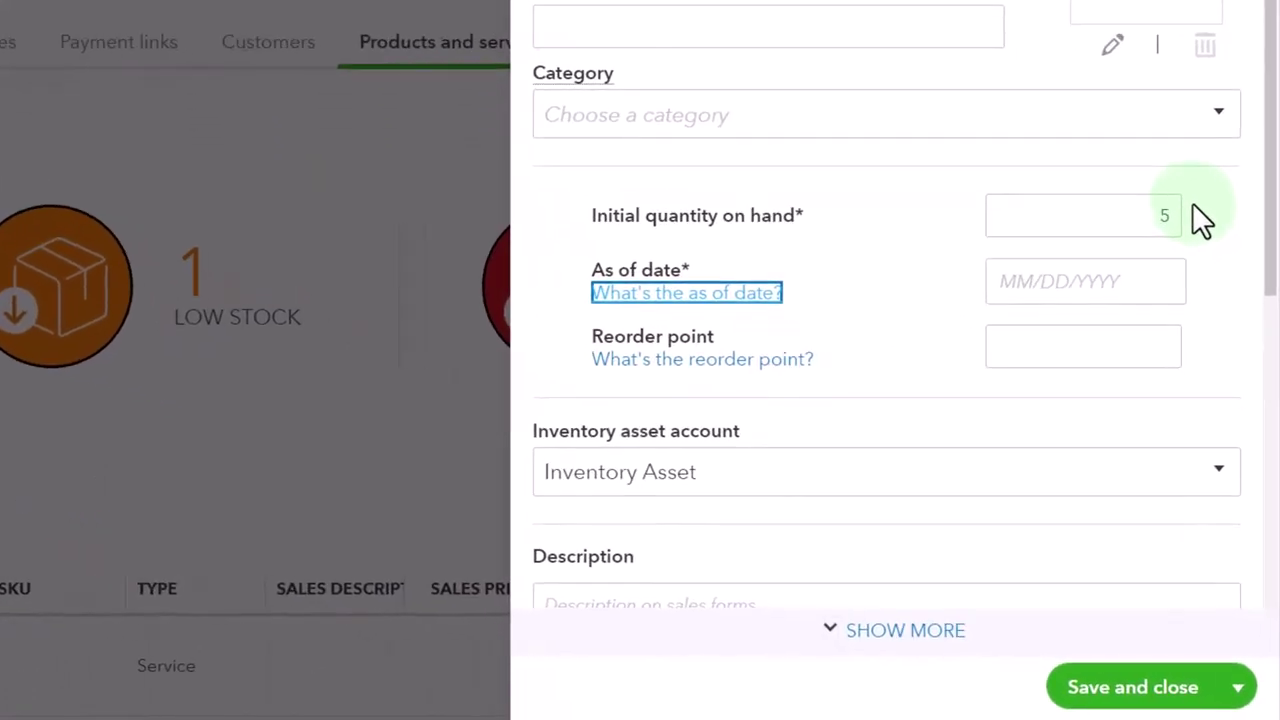
Set the item's as-of date to 01/01/2022 in the calendar.
{"action": "key", "text": "Tab"}
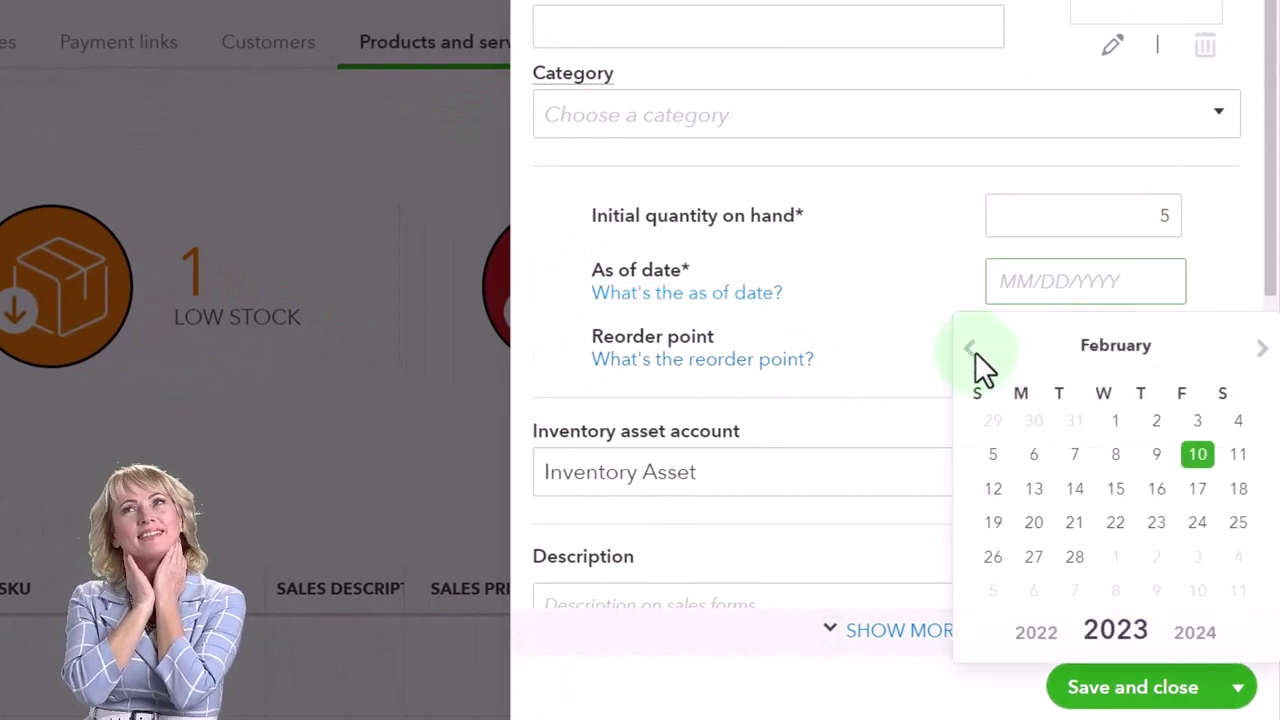
{"action": "left_click", "coordinate": [975, 351]}
{"action": "double_click", "coordinate": [975, 351]}
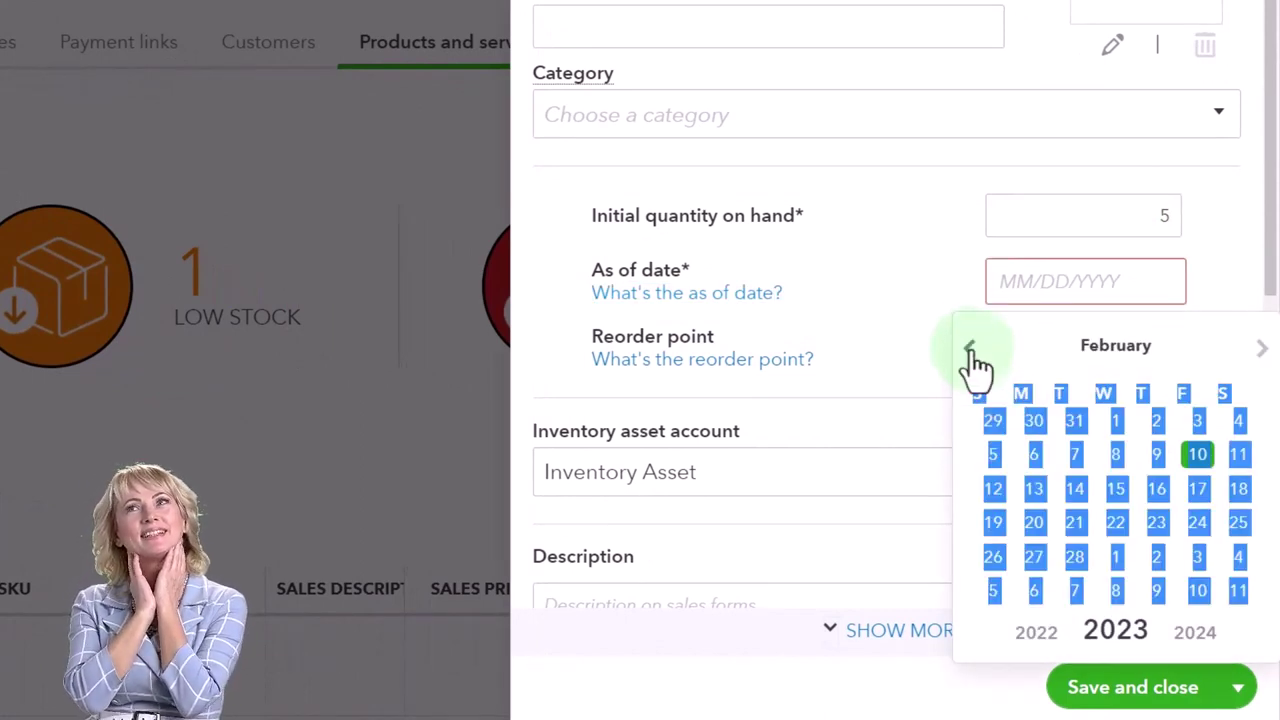
{"action": "left_click", "coordinate": [970, 350]}
{"action": "left_click", "coordinate": [1038, 632]}
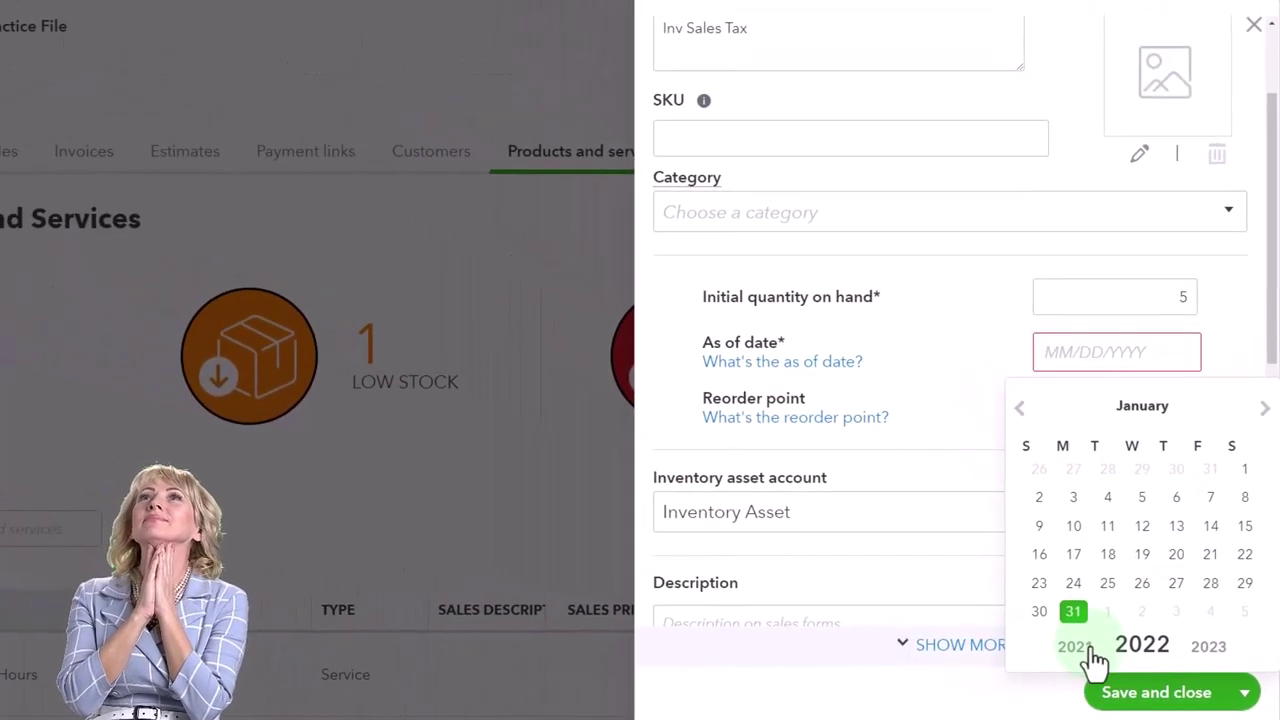
{"action": "left_click", "coordinate": [1245, 470]}
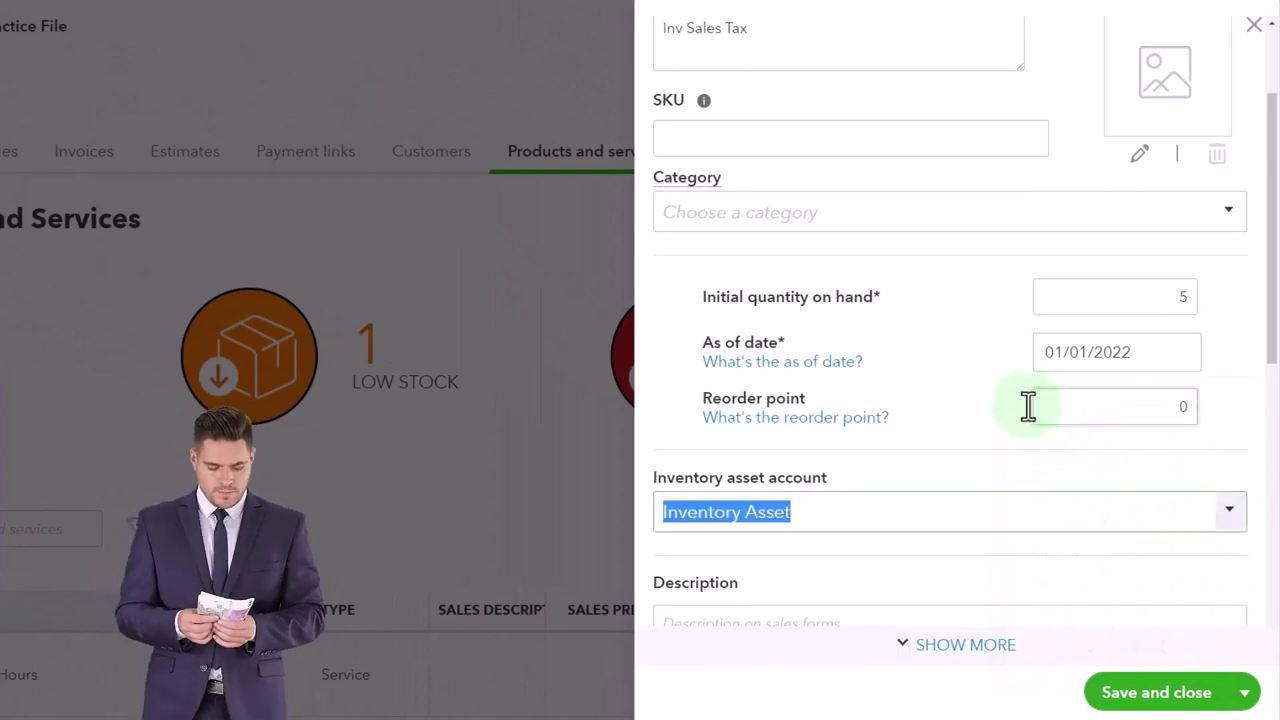
Give the item the sales description 'Inv Sales Tax' and a sales price of 125.
{"action": "scroll", "coordinate": [897, 417], "scroll_direction": "down", "scroll_amount": 3}
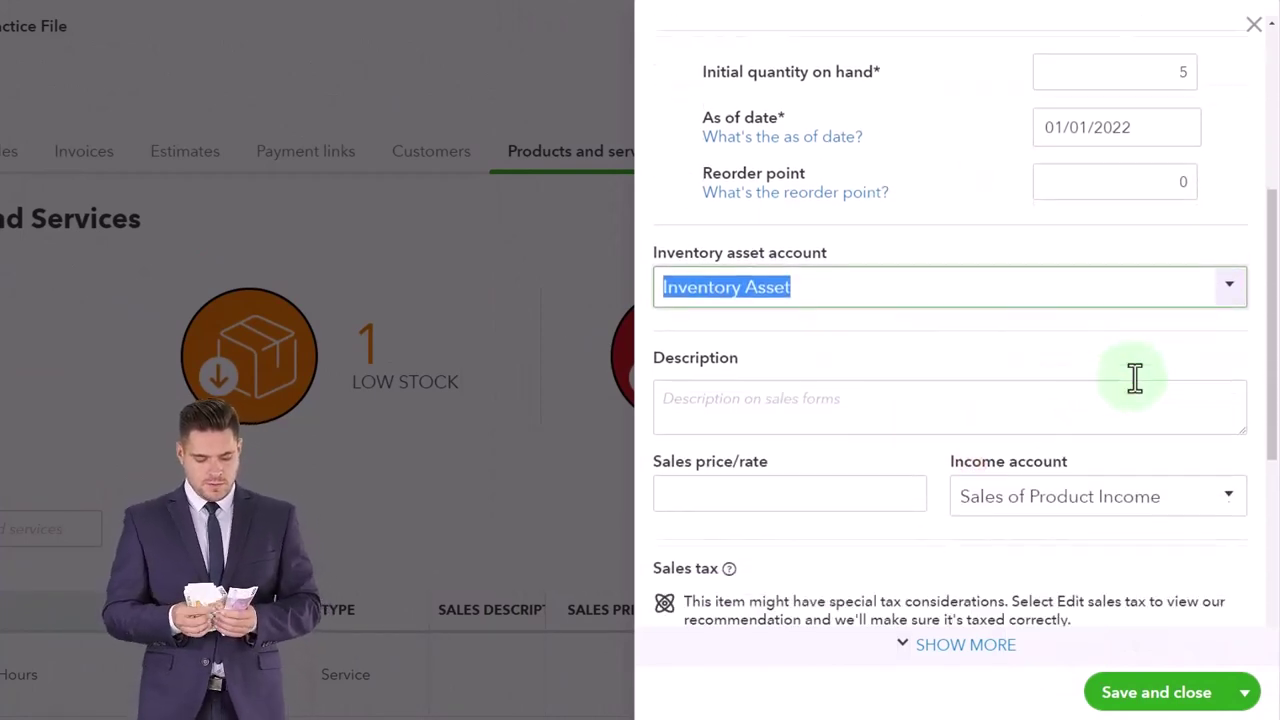
{"action": "left_click", "coordinate": [766, 404]}
{"action": "type", "text": "Inv Sales Tax"}
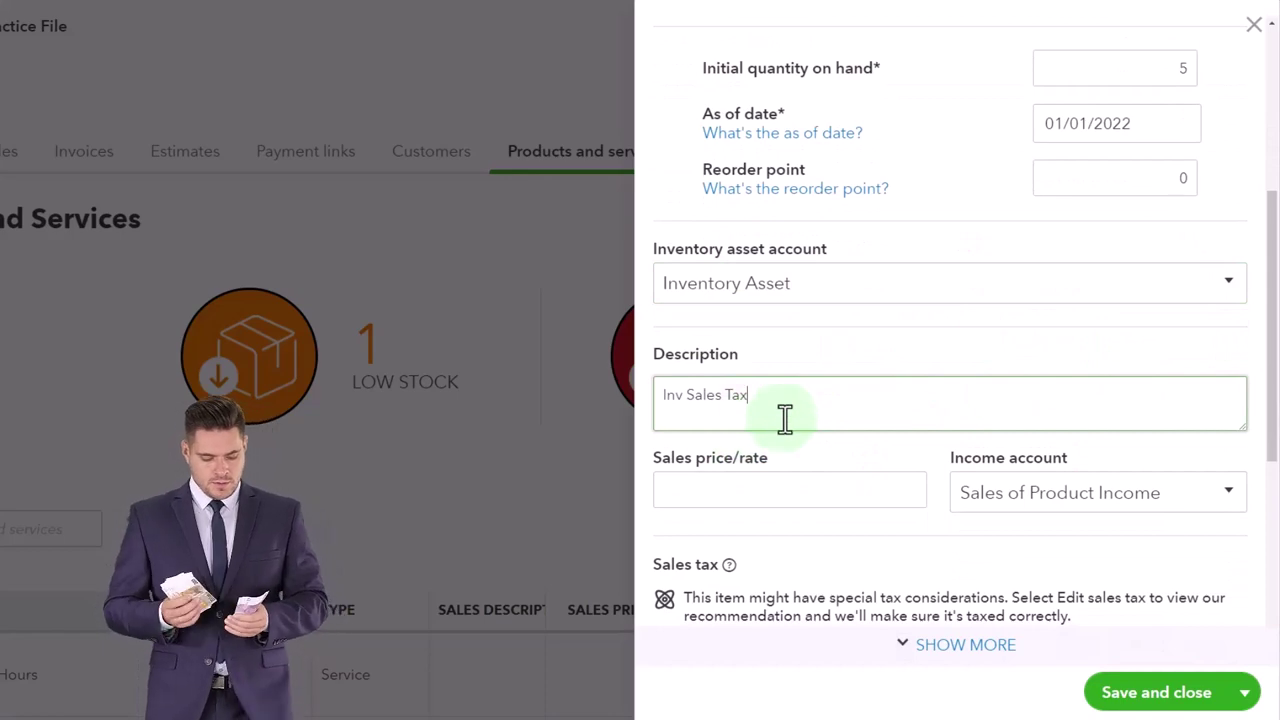
{"action": "scroll", "coordinate": [785, 418], "scroll_direction": "down", "scroll_amount": 2}
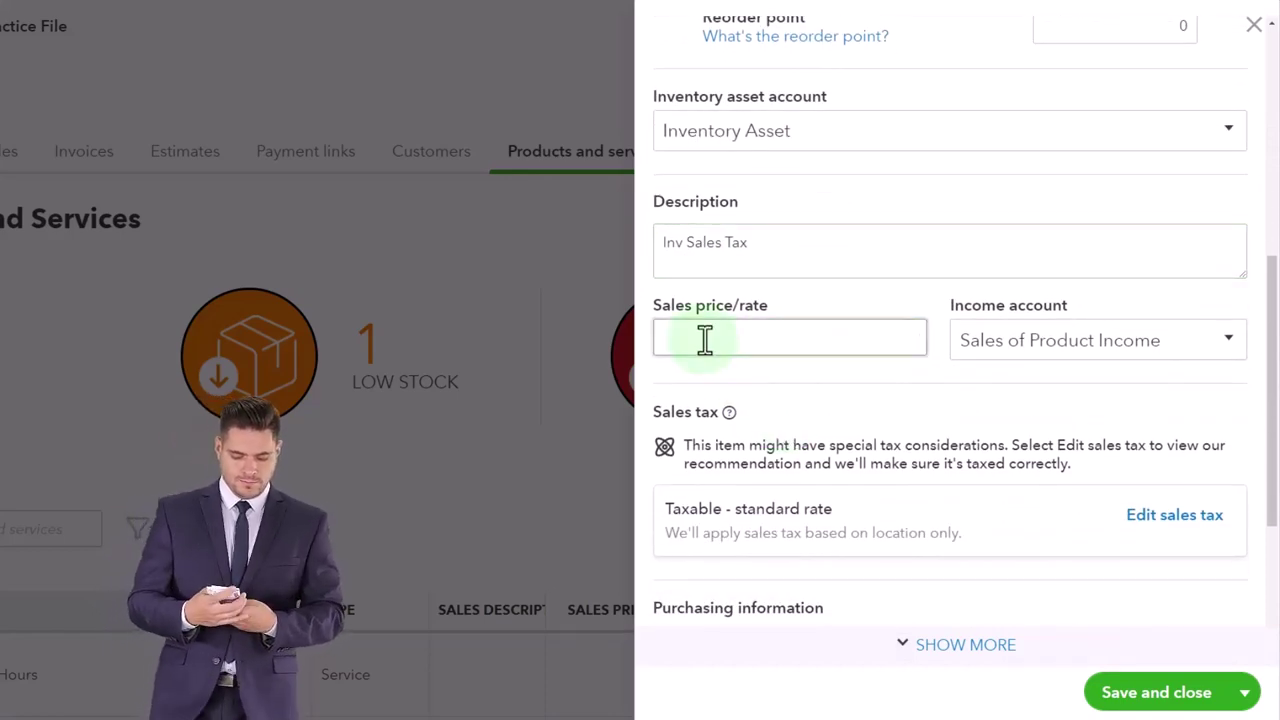
{"action": "left_click", "coordinate": [705, 340]}
{"action": "type", "text": "125"}
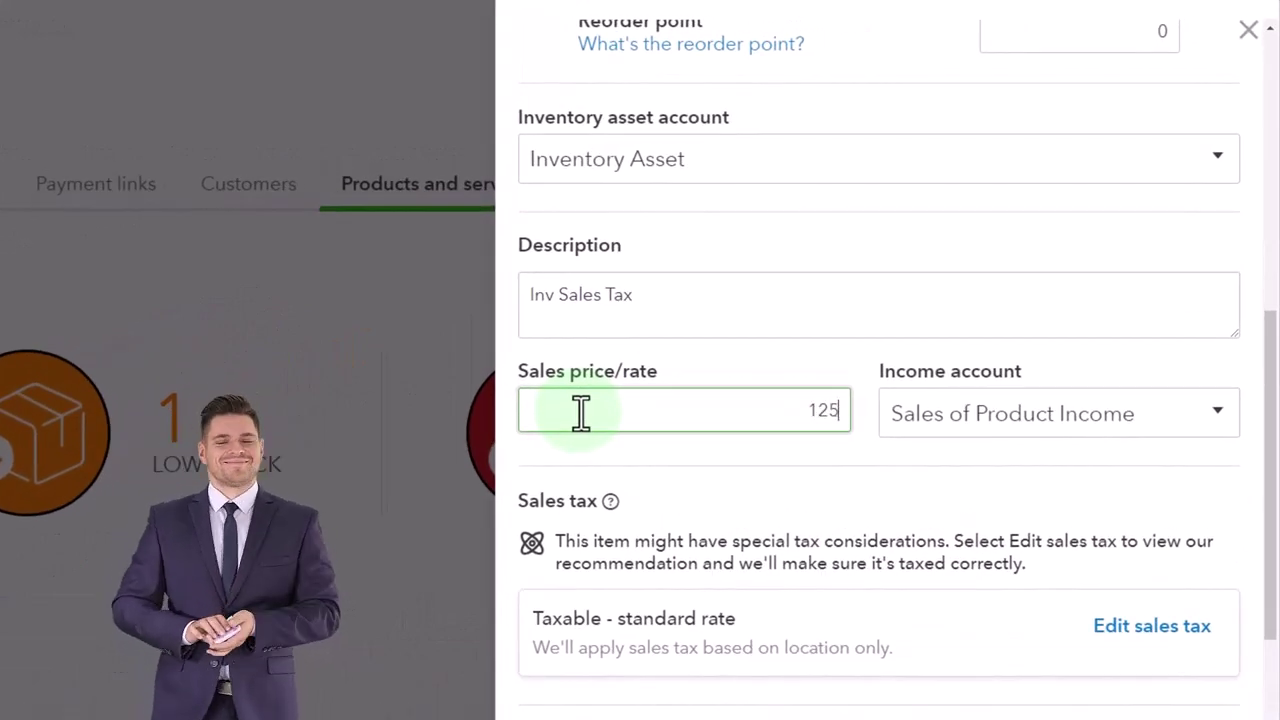
{"action": "key", "text": "Tab"}
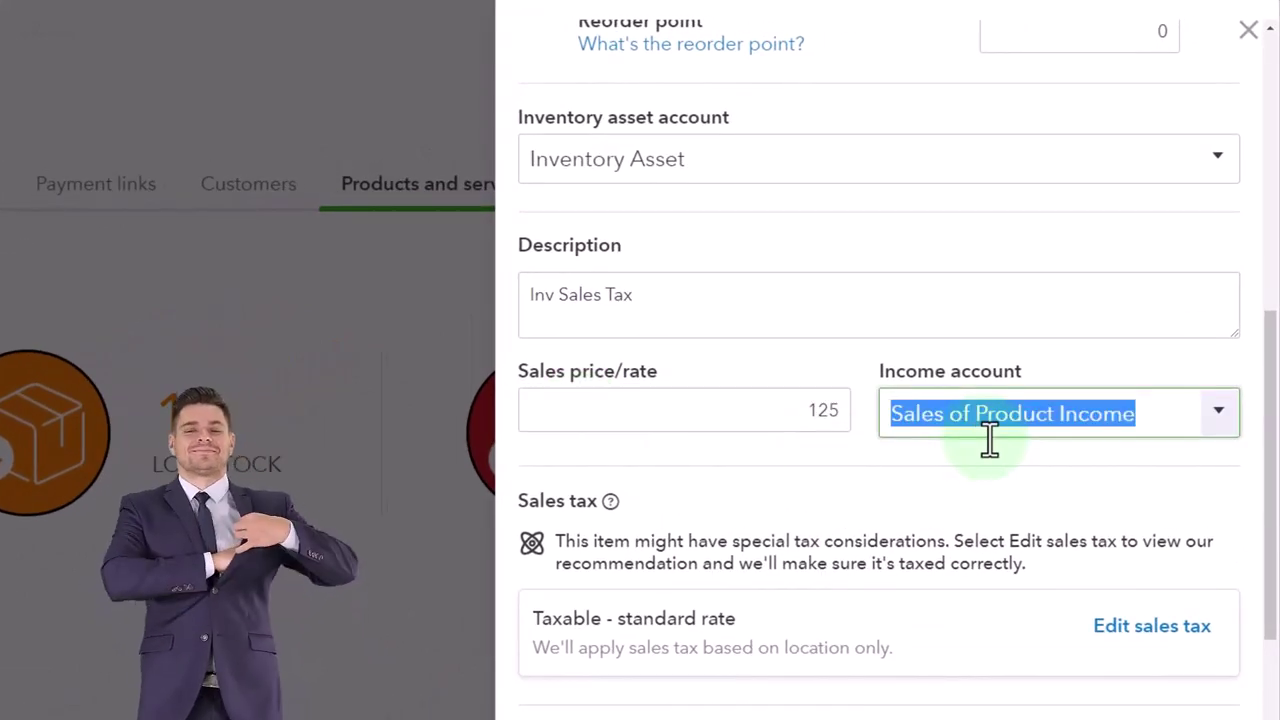
{"action": "scroll", "coordinate": [989, 438], "scroll_direction": "down", "scroll_amount": 2}
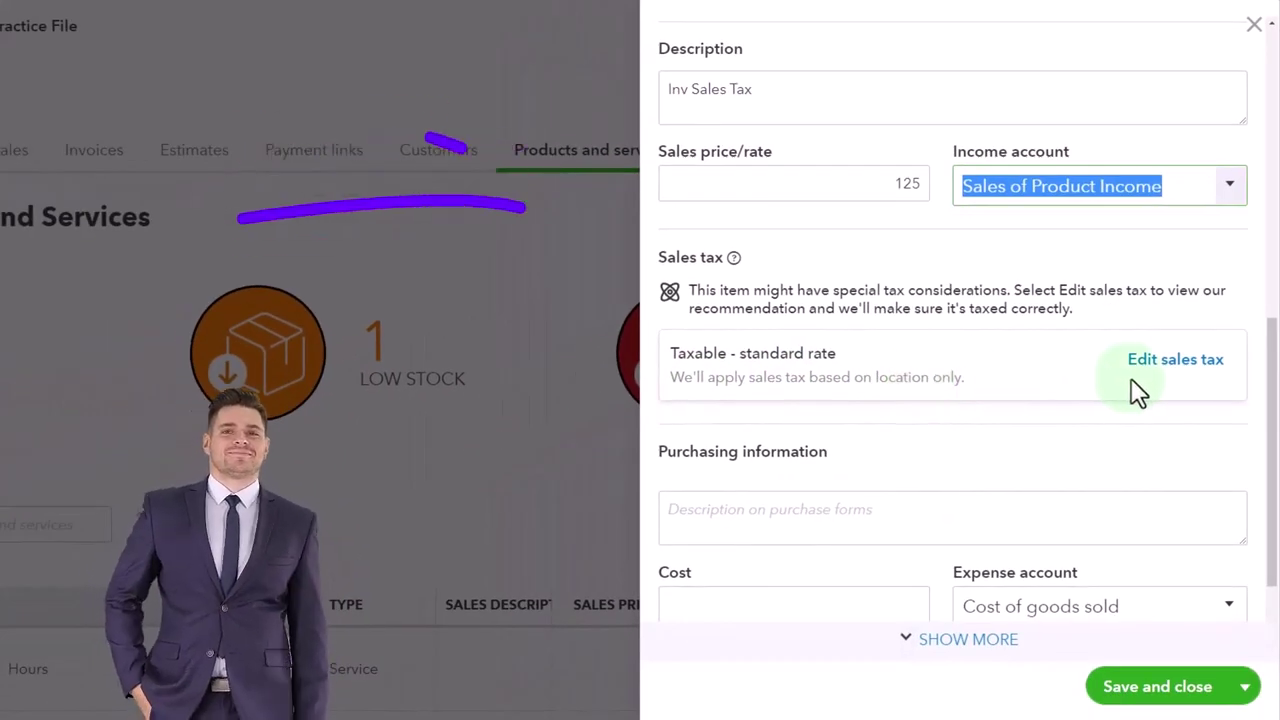
{"action": "left_click", "coordinate": [1160, 368]}
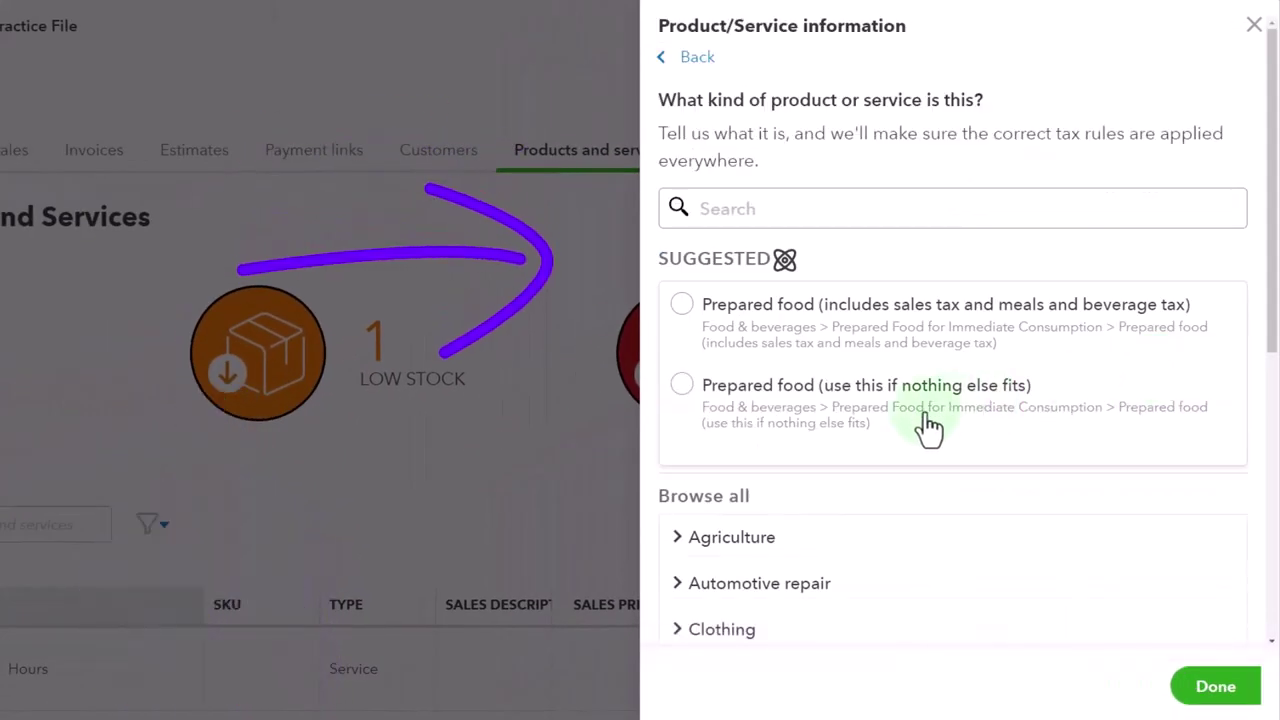
{"action": "scroll", "coordinate": [928, 425], "scroll_direction": "down", "scroll_amount": 2}
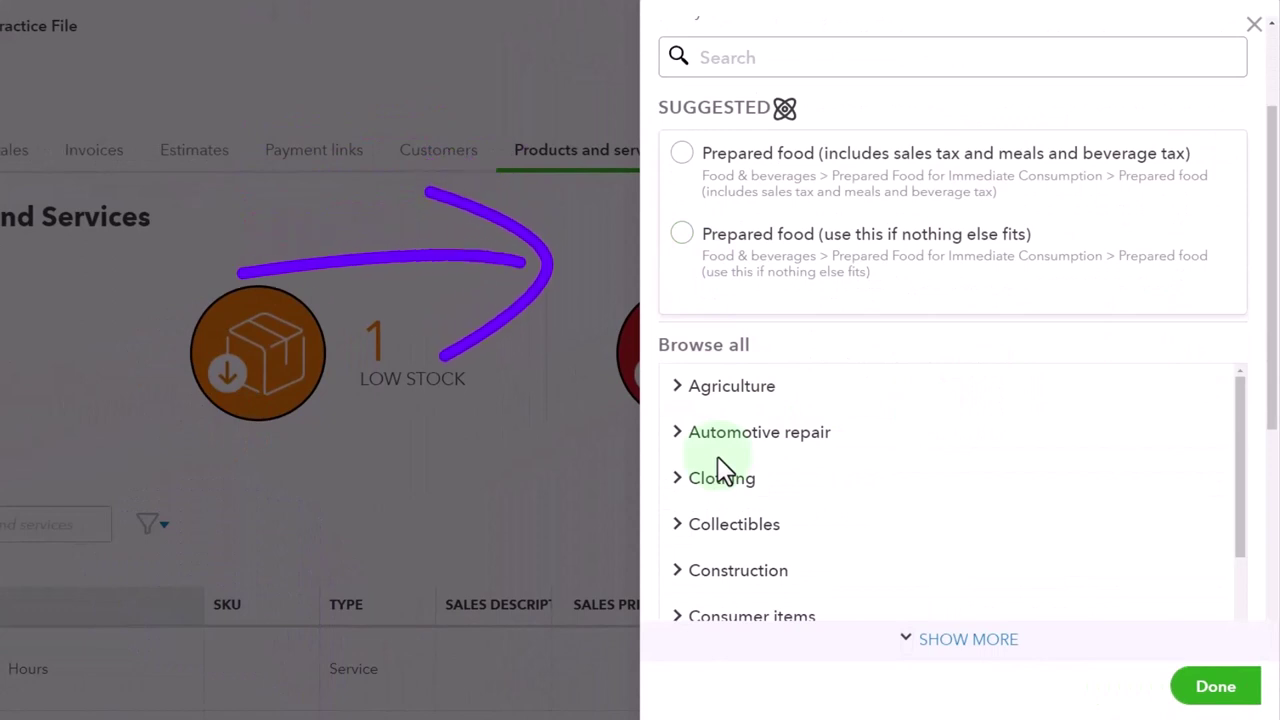
{"action": "scroll", "coordinate": [722, 470], "scroll_direction": "down", "scroll_amount": 2}
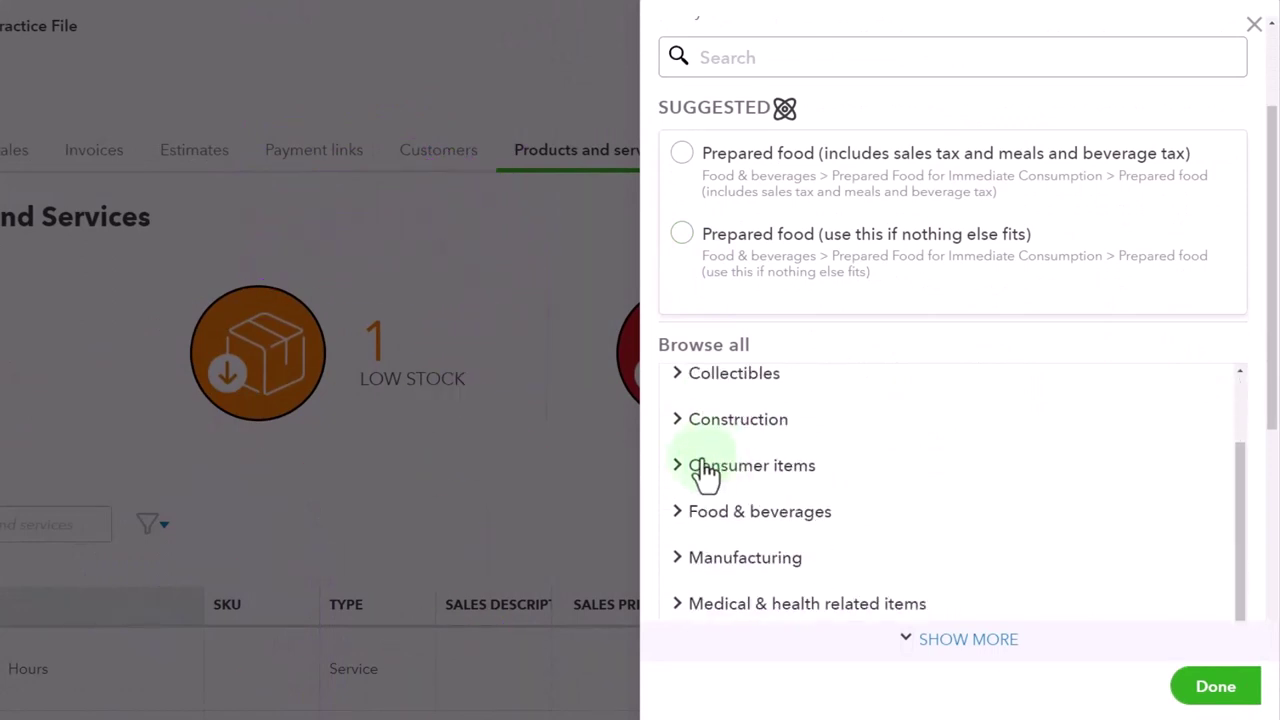
{"action": "scroll", "coordinate": [705, 475], "scroll_direction": "down", "scroll_amount": 5}
{"action": "scroll", "coordinate": [794, 491], "scroll_direction": "down", "scroll_amount": 3}
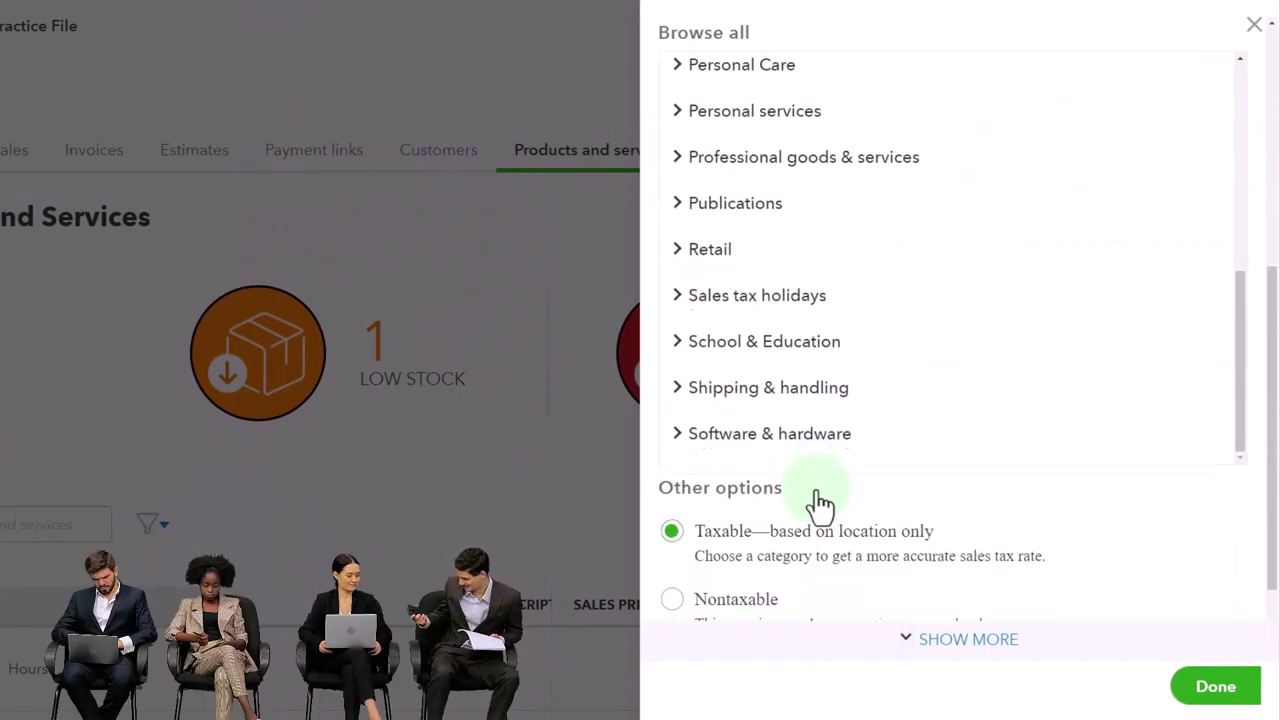
{"action": "scroll", "coordinate": [816, 494], "scroll_direction": "down", "scroll_amount": 1}
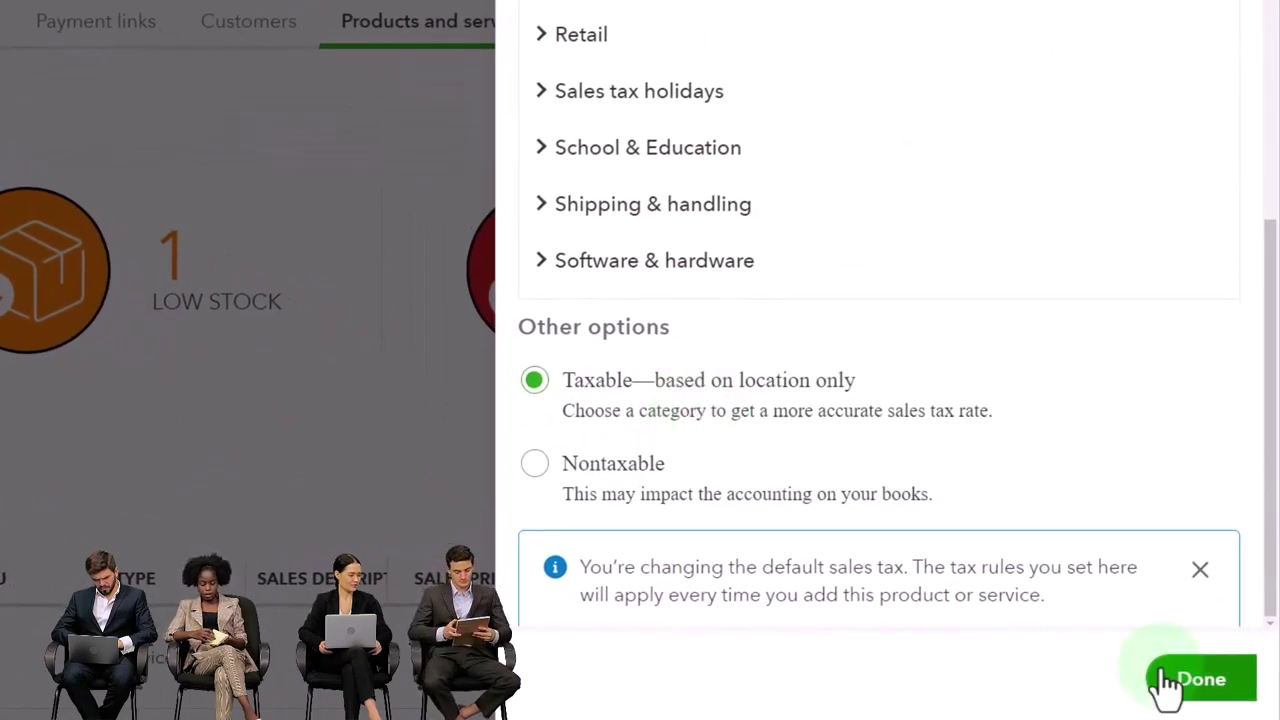
{"action": "left_click", "coordinate": [1190, 680]}
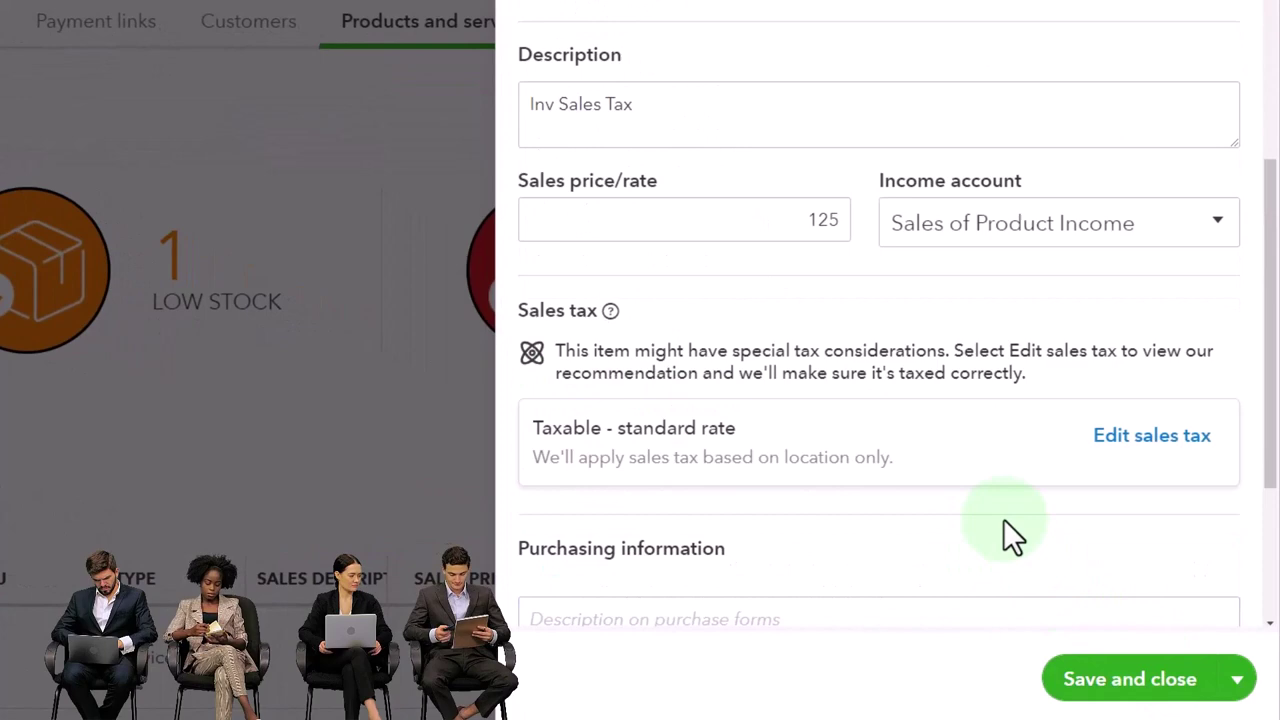
Add purchase description 'Inv Sales Tax' and cost 50, then save and close the item.
{"action": "scroll", "coordinate": [1004, 521], "scroll_direction": "down", "scroll_amount": 3}
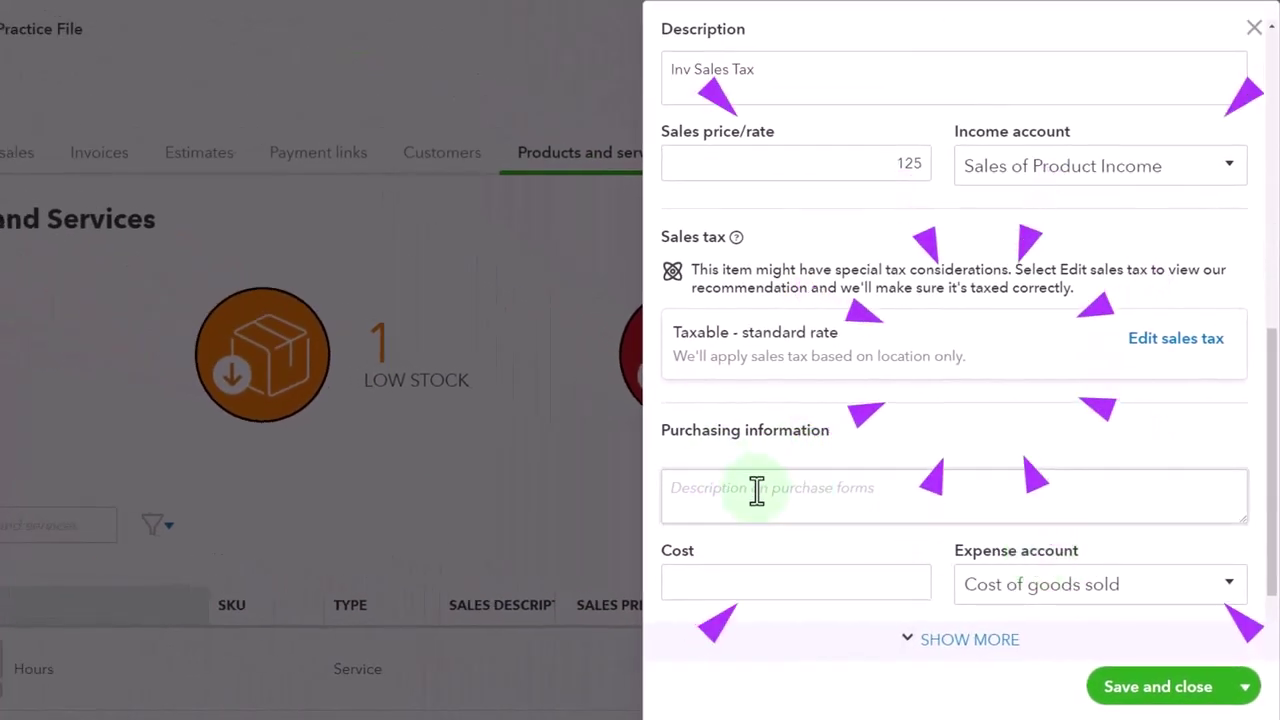
{"action": "left_click", "coordinate": [757, 489]}
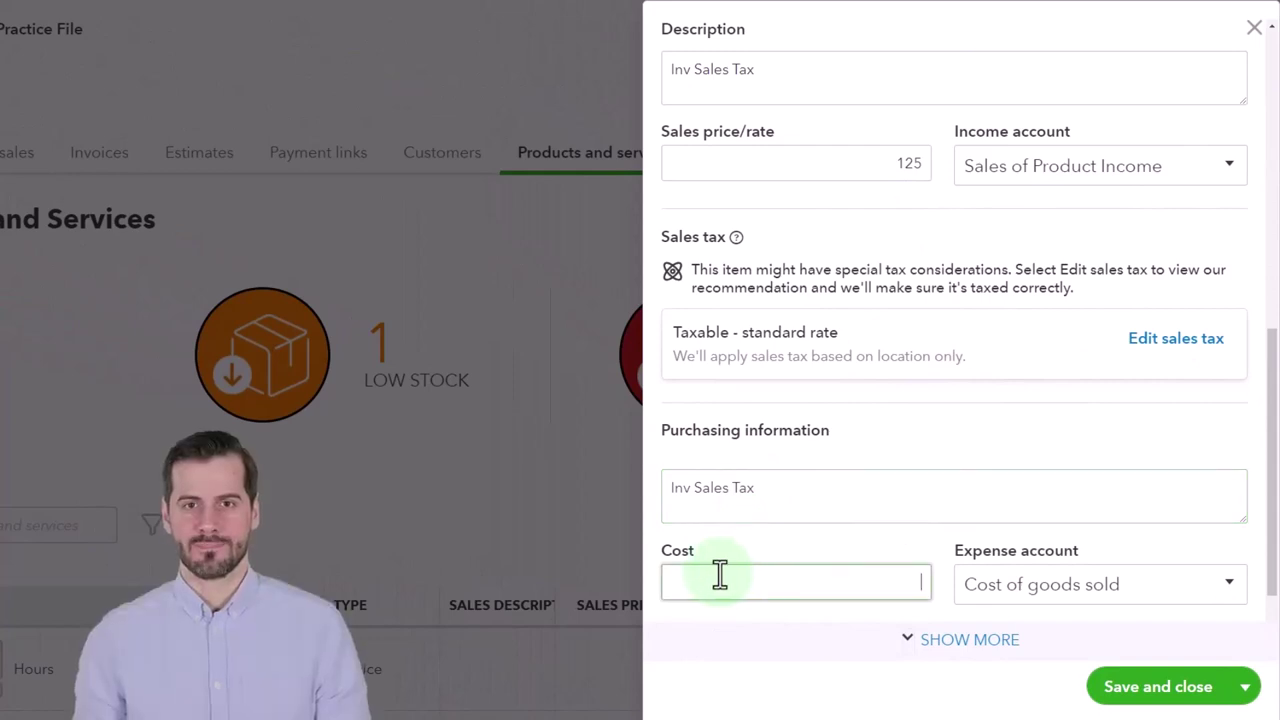
{"action": "key", "text": "Tab"}
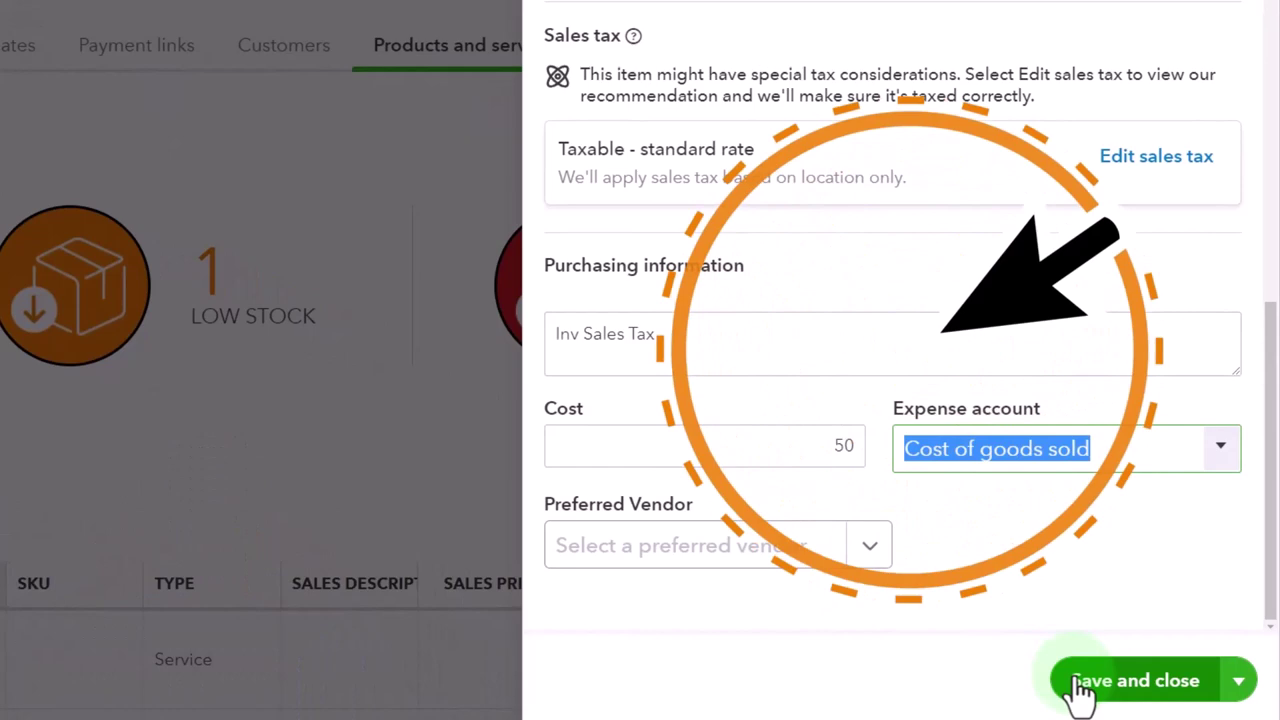
{"action": "left_click", "coordinate": [1066, 680]}
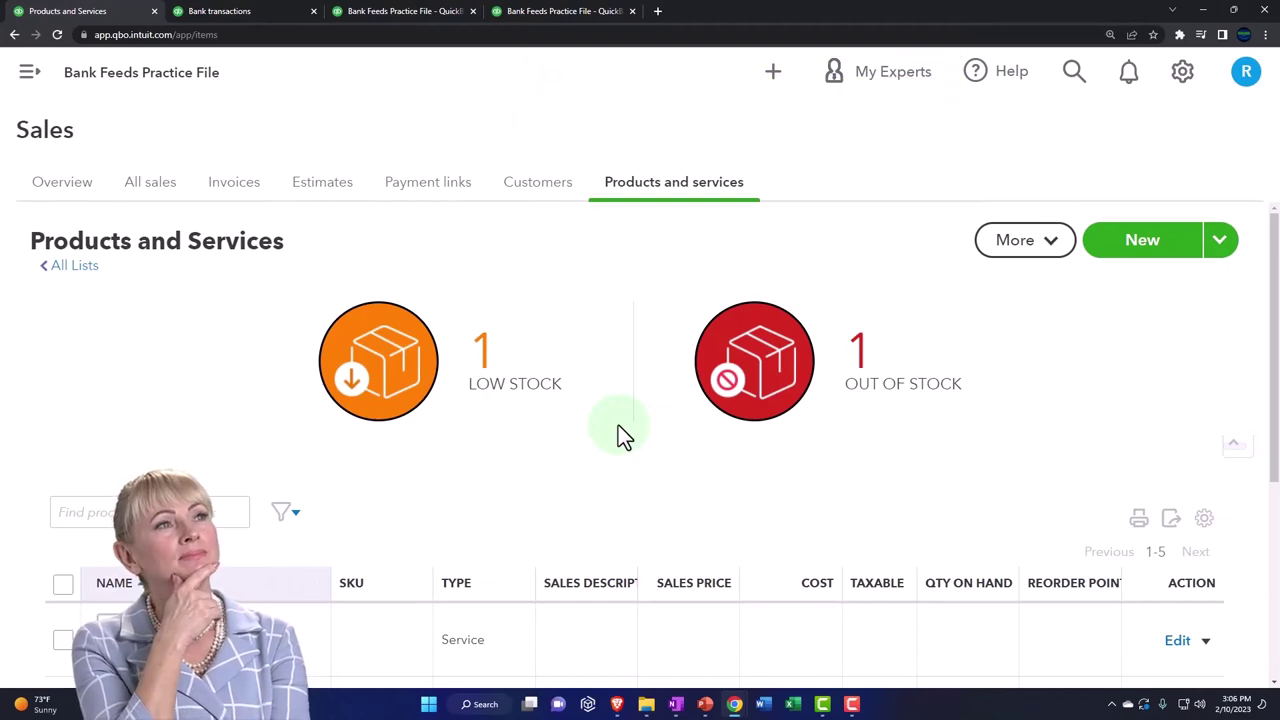
Start invoice #1002 and enter 'Customer 2' in the Customer field.
{"action": "left_click", "coordinate": [776, 76]}
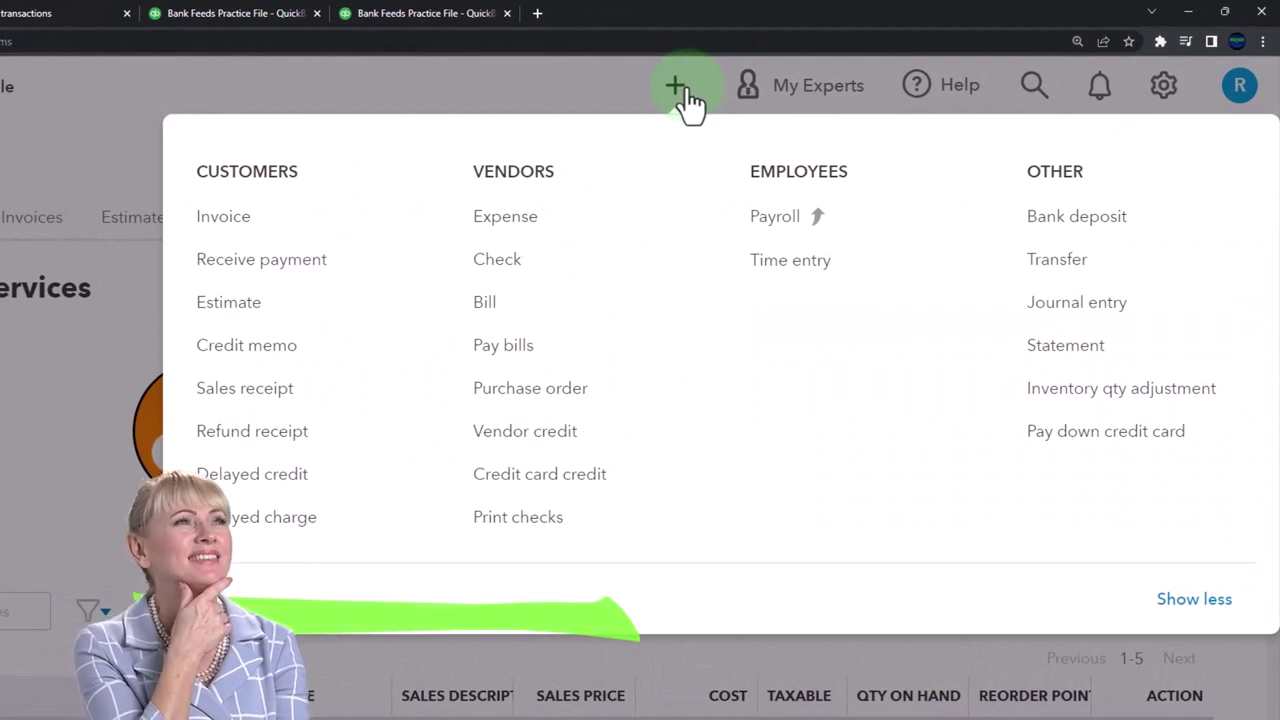
{"action": "left_click", "coordinate": [240, 230]}
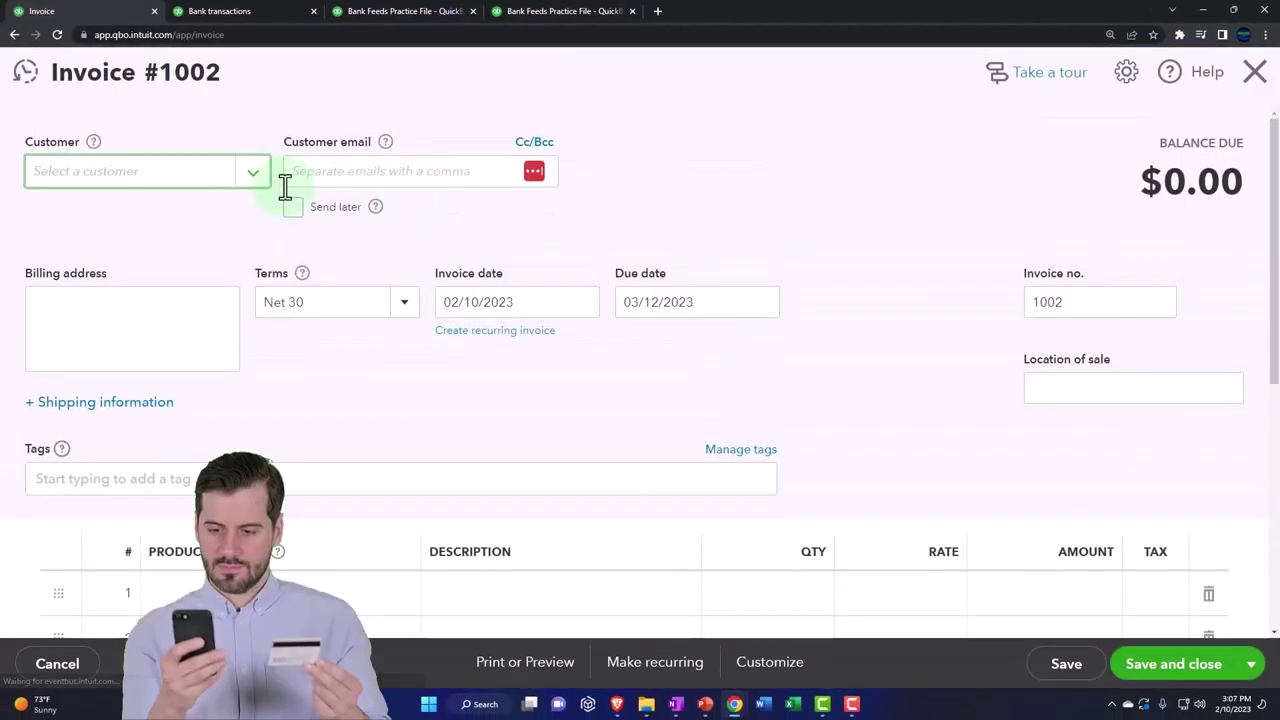
{"action": "type", "text": "cu"}
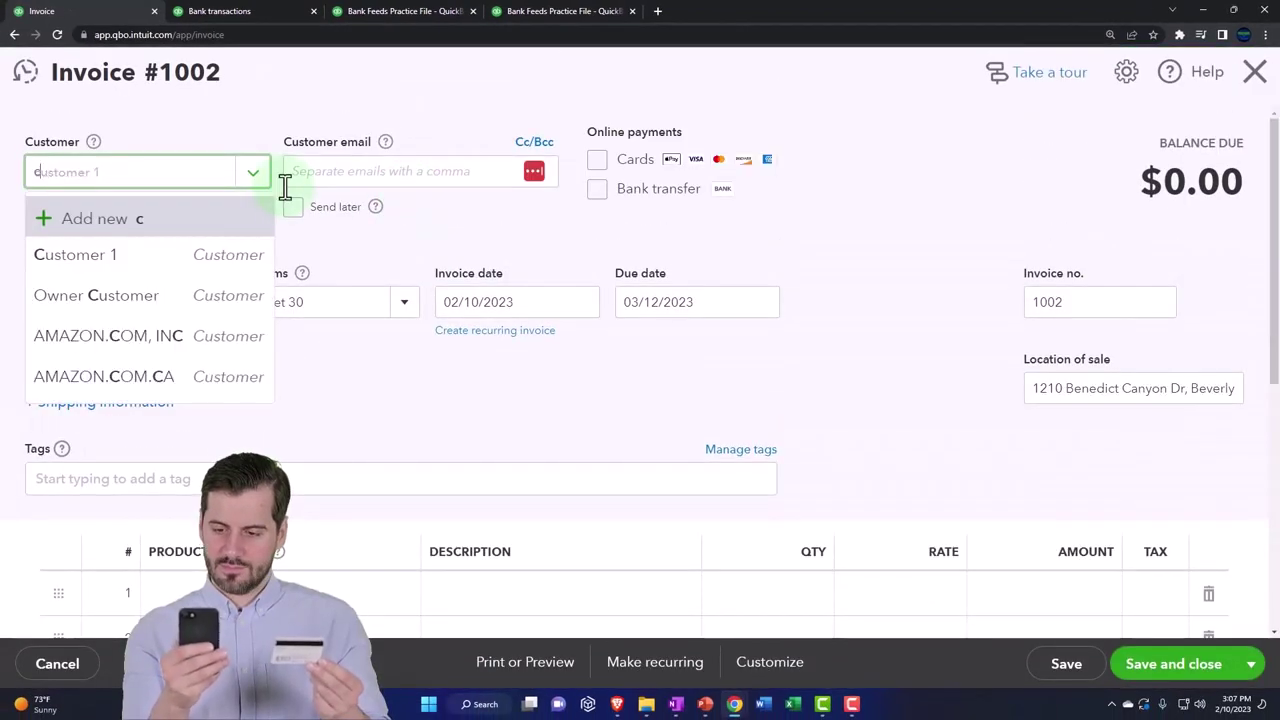
{"action": "key", "text": "BackSpace"}
{"action": "type", "text": "Customer 2"}
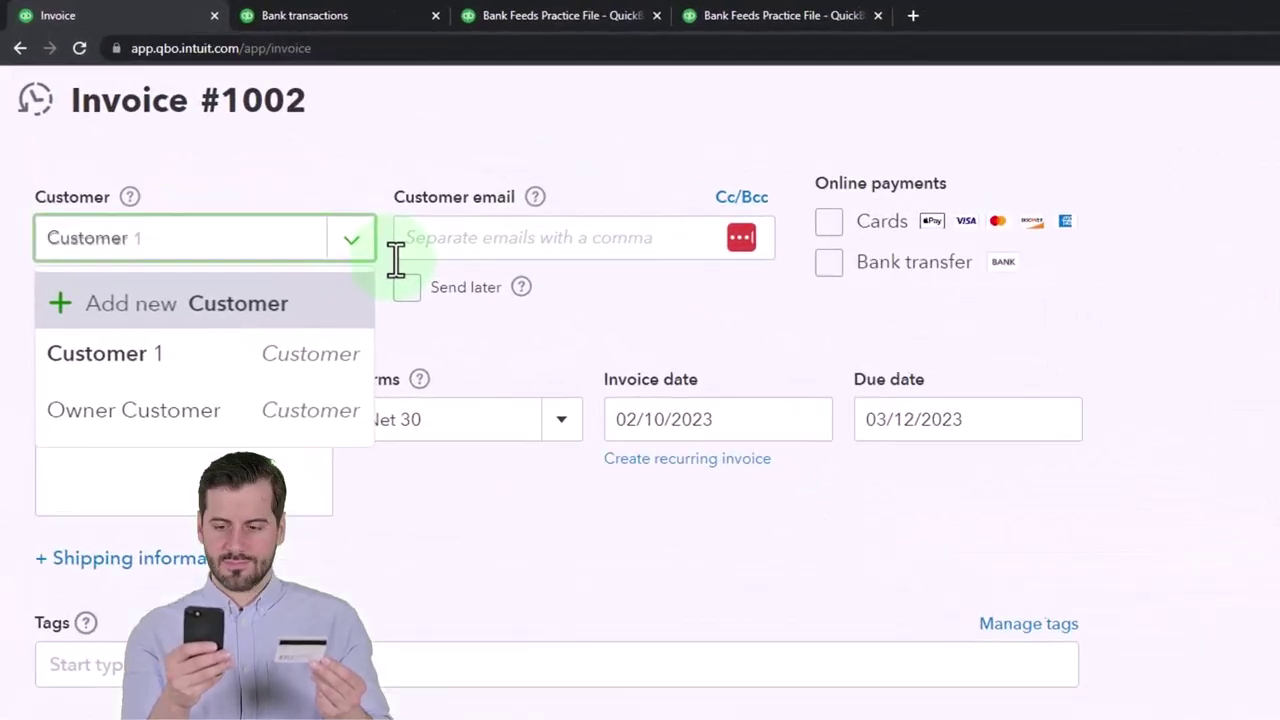
Add Customer 2 as a new customer and set the invoice date to 06/15/2022.
{"action": "left_click", "coordinate": [397, 258]}
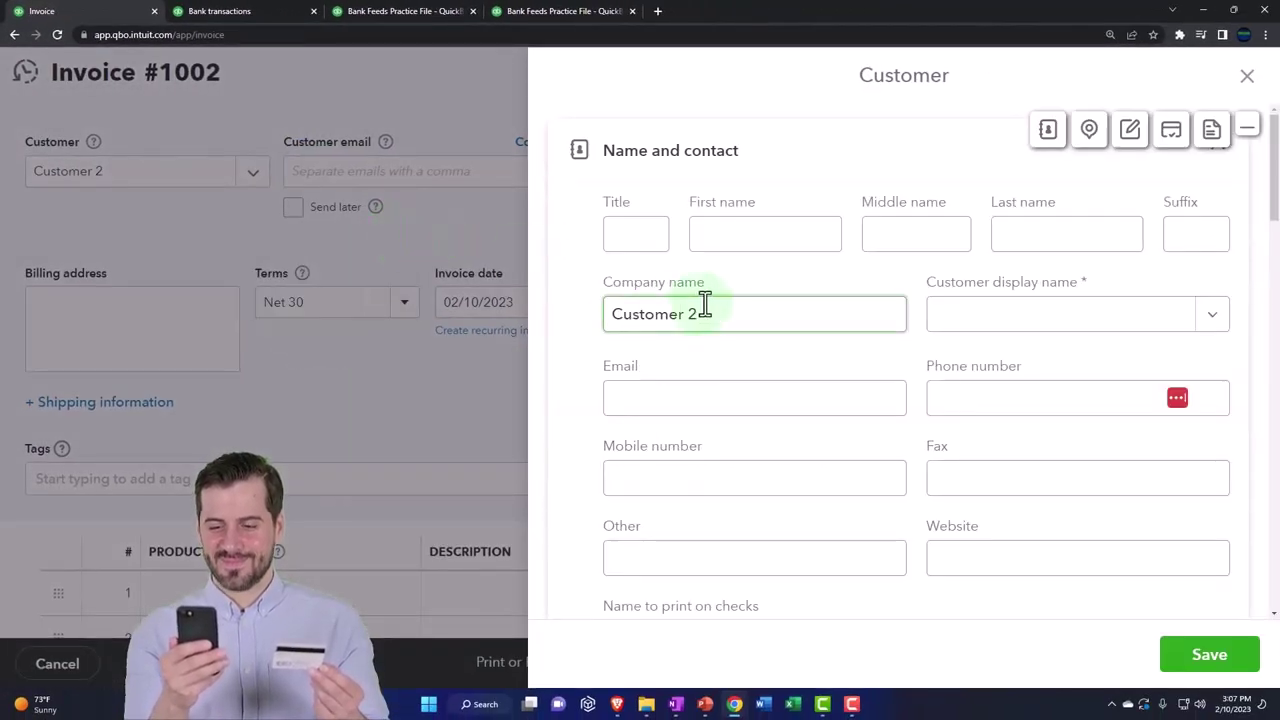
{"action": "left_click_drag", "start_coordinate": [709, 311], "coordinate": [600, 309]}
{"action": "left_click", "coordinate": [980, 316]}
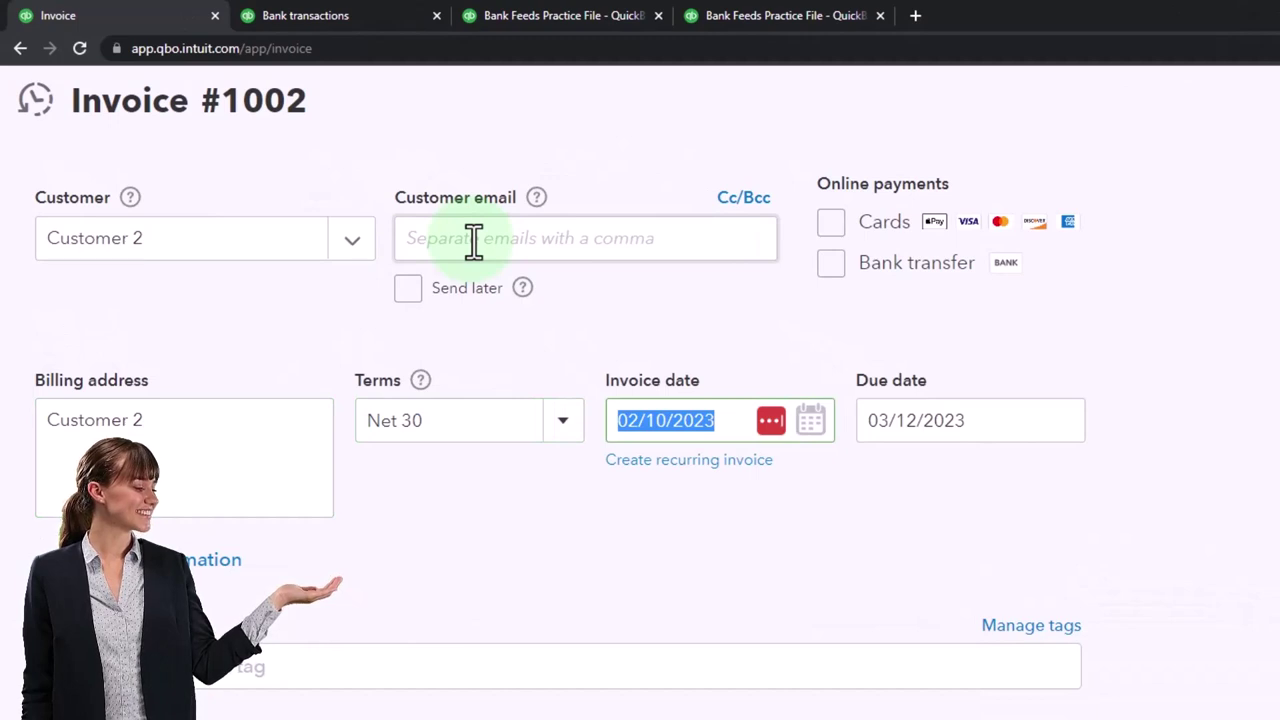
{"action": "type", "text": "061522"}
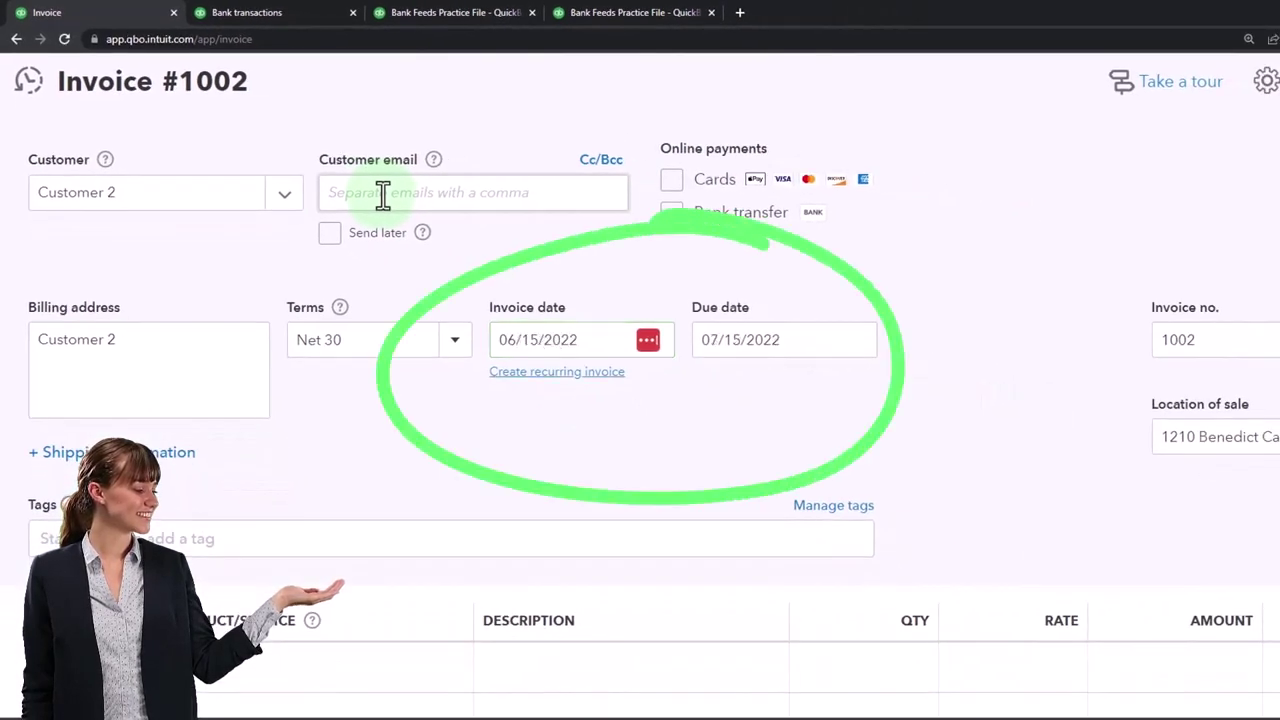
Add Inv Sales Tax as line 1 at 125, giving $11.88 tax and a $136.88 total.
{"action": "scroll", "coordinate": [418, 295], "scroll_direction": "down", "scroll_amount": 3}
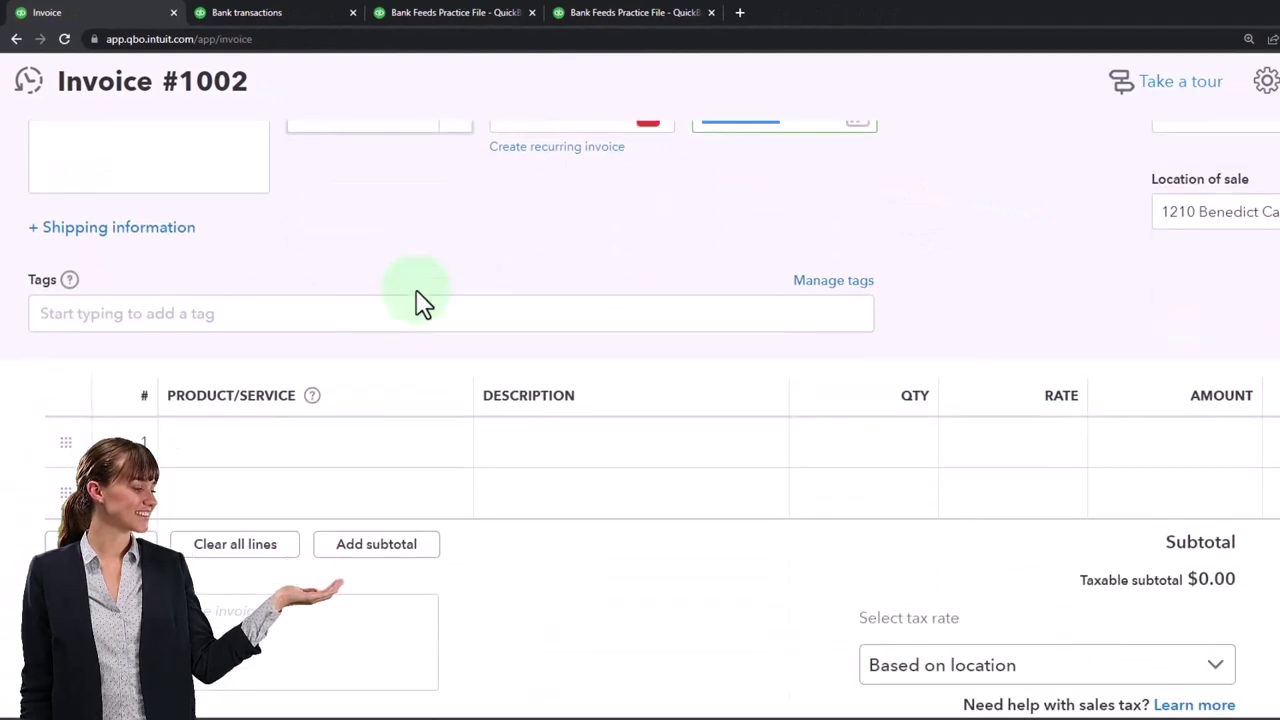
{"action": "left_click", "coordinate": [253, 452]}
{"action": "left_click", "coordinate": [449, 455]}
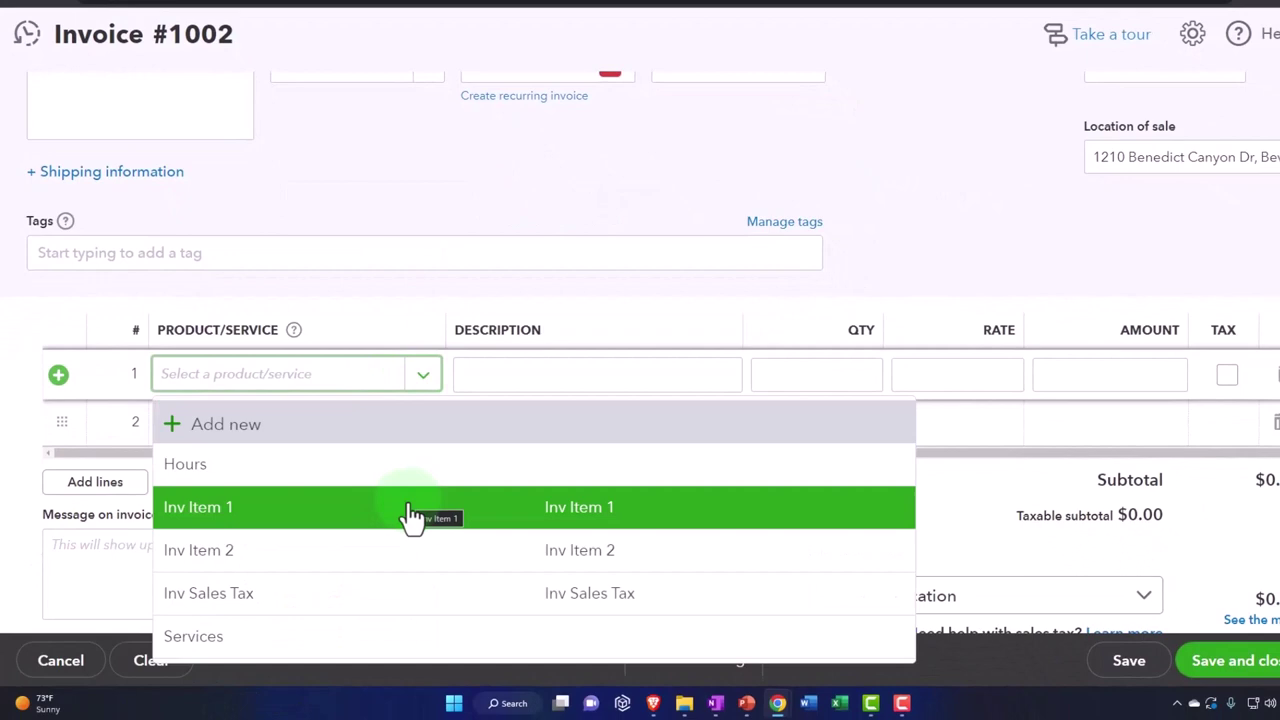
{"action": "left_click", "coordinate": [401, 596]}
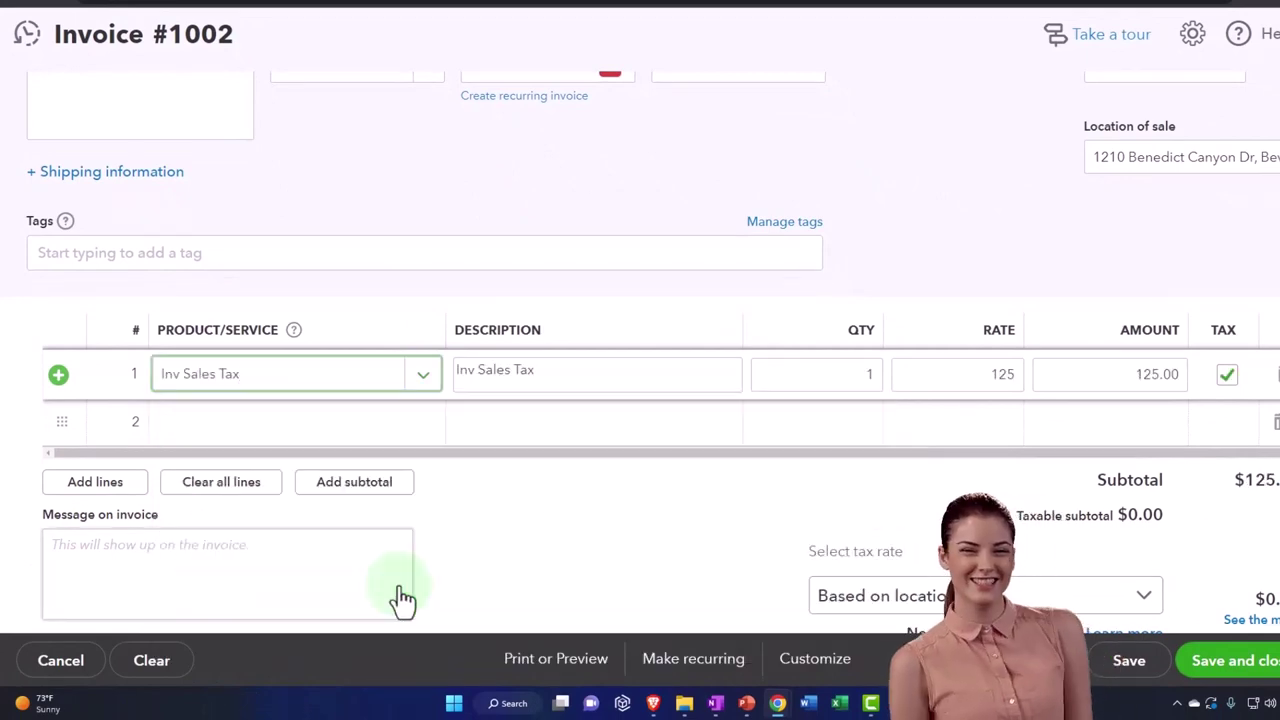
{"action": "key", "text": "Tab"}
{"action": "key", "text": "Tab"}
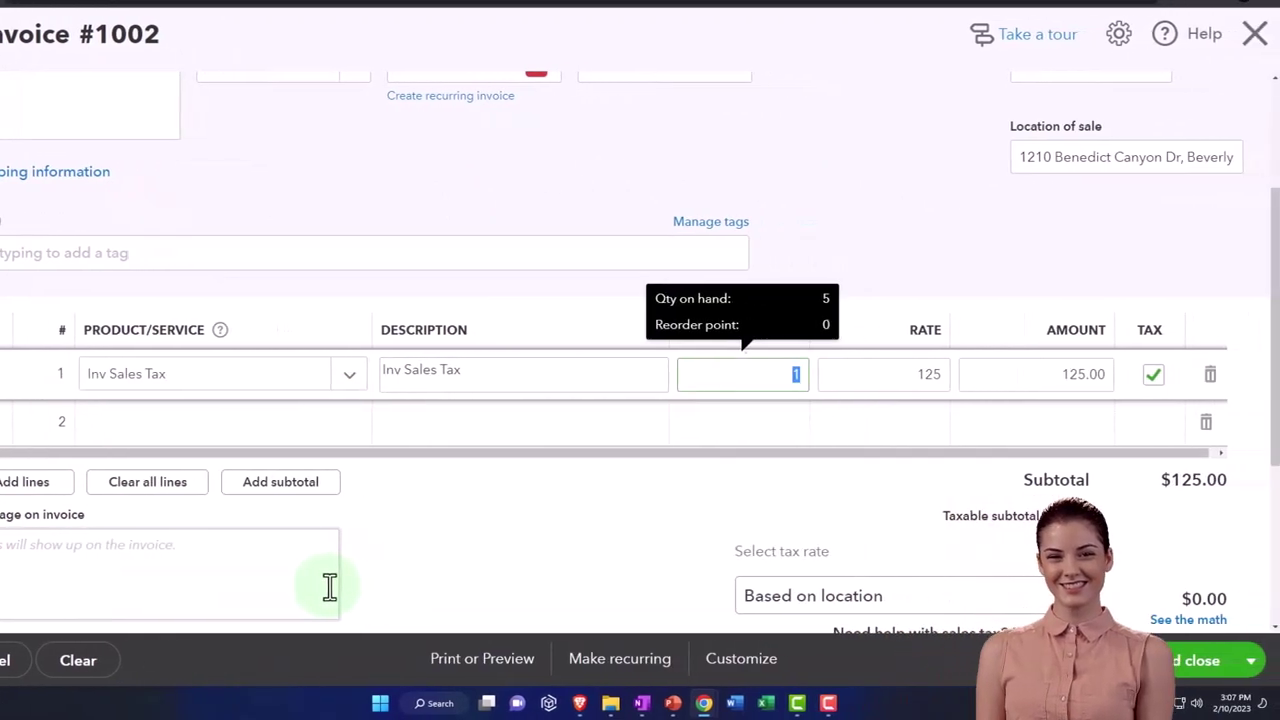
{"action": "key", "text": "Tab"}
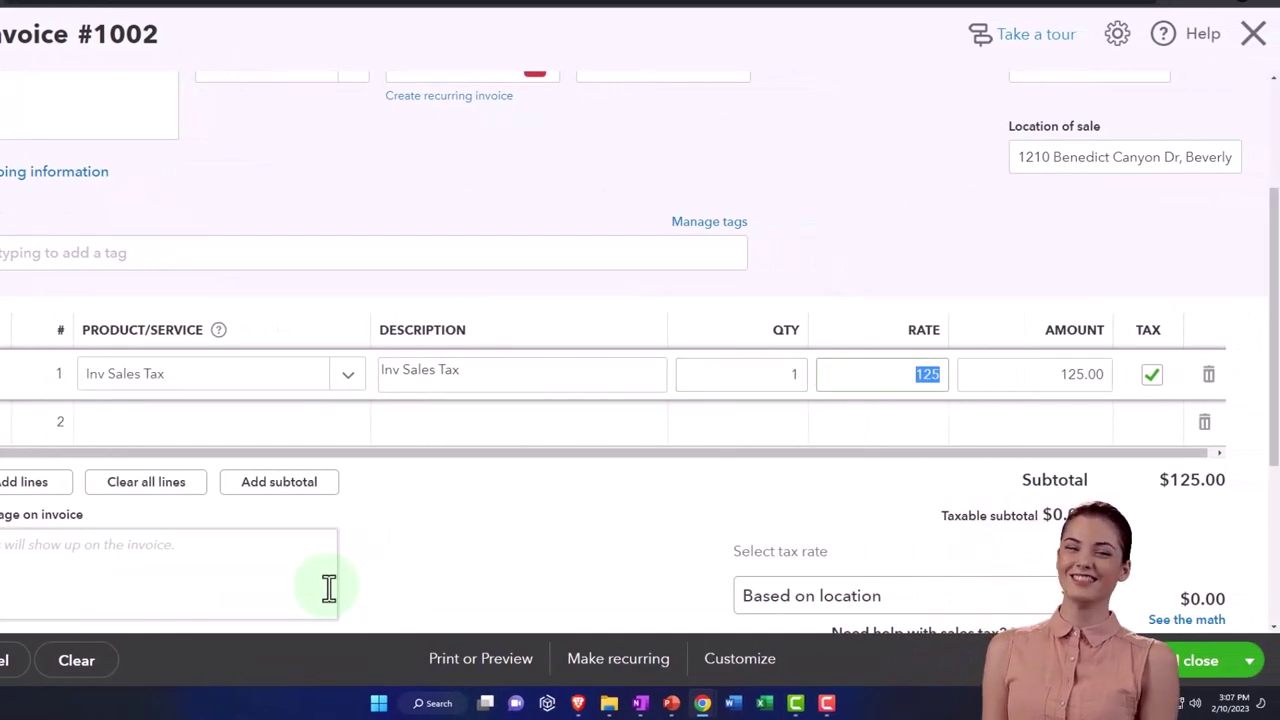
{"action": "left_click", "coordinate": [1145, 415]}
{"action": "scroll", "coordinate": [1105, 412], "scroll_direction": "down", "scroll_amount": 2}
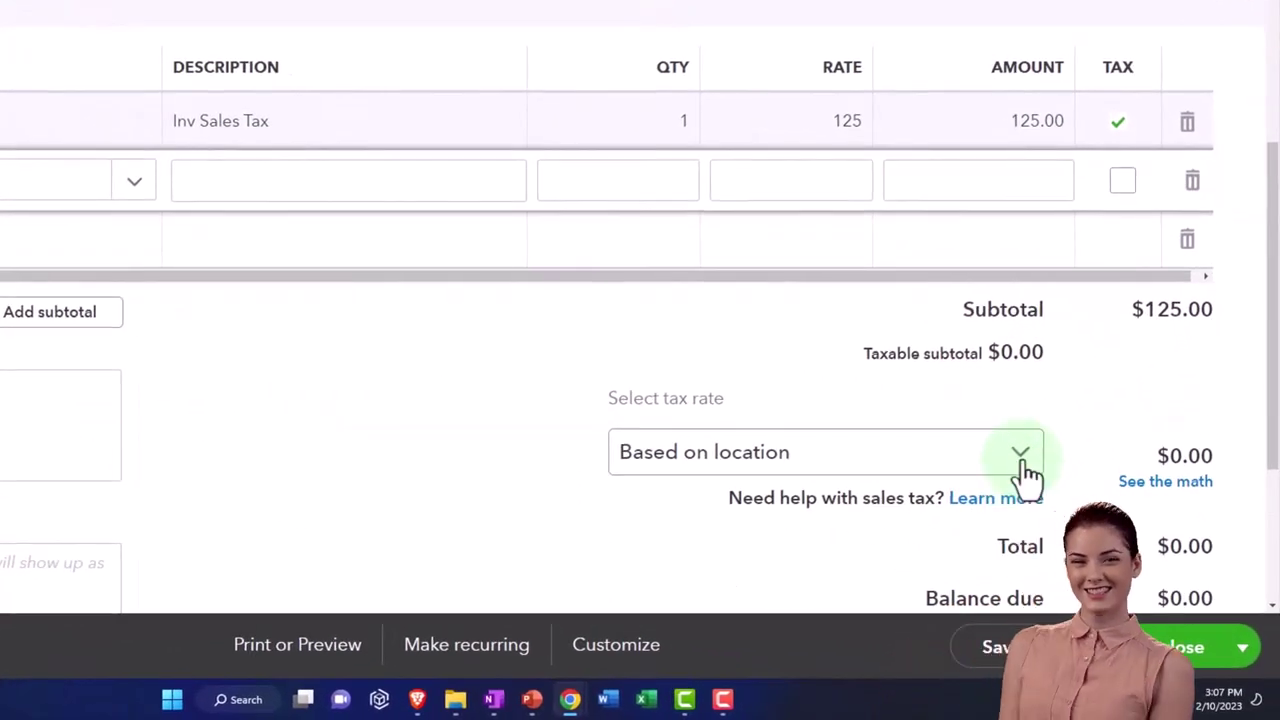
{"action": "left_click", "coordinate": [442, 414]}
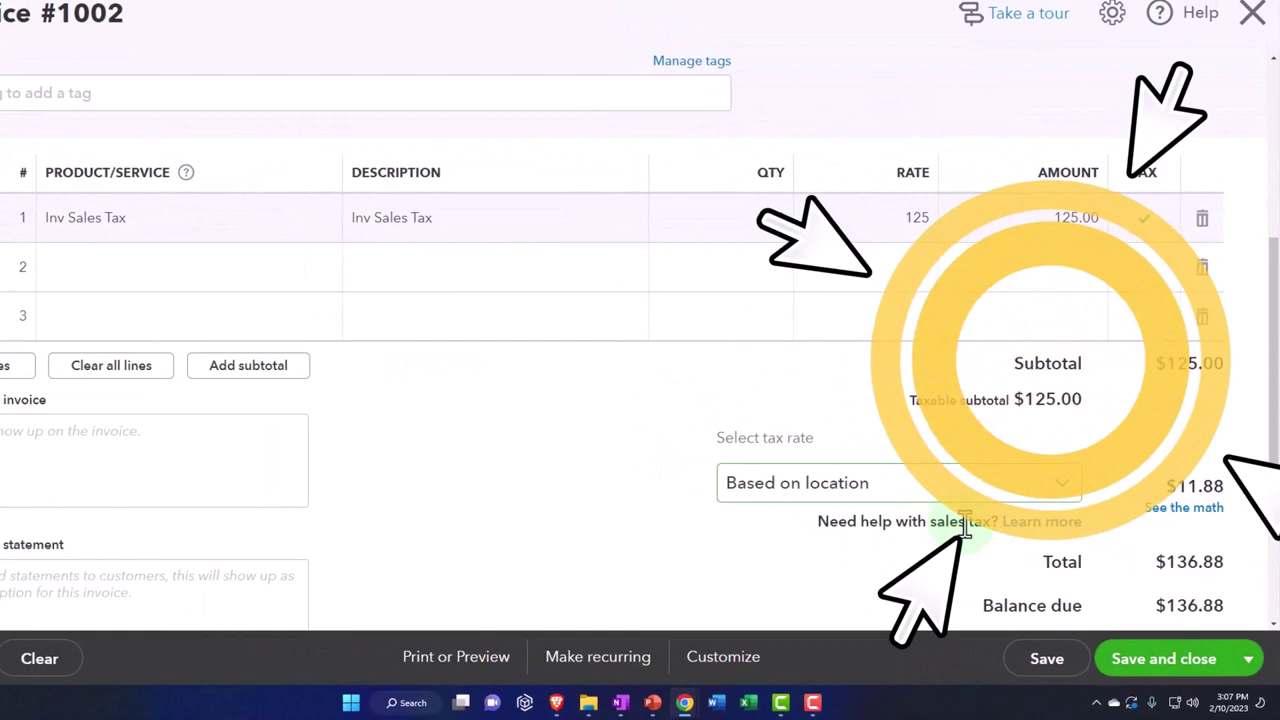
Apply the 5% Practice tax rate, then switch back to Based on location.
{"action": "left_click", "coordinate": [1062, 485]}
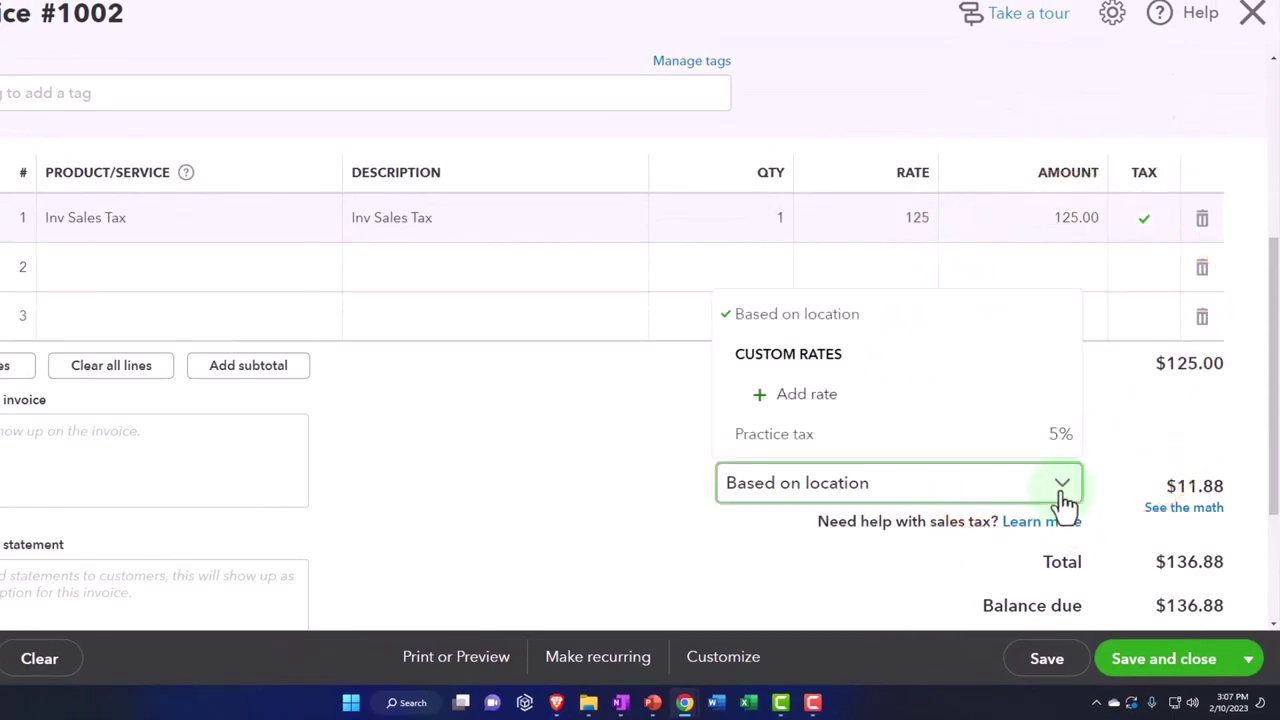
{"action": "left_click", "coordinate": [823, 438]}
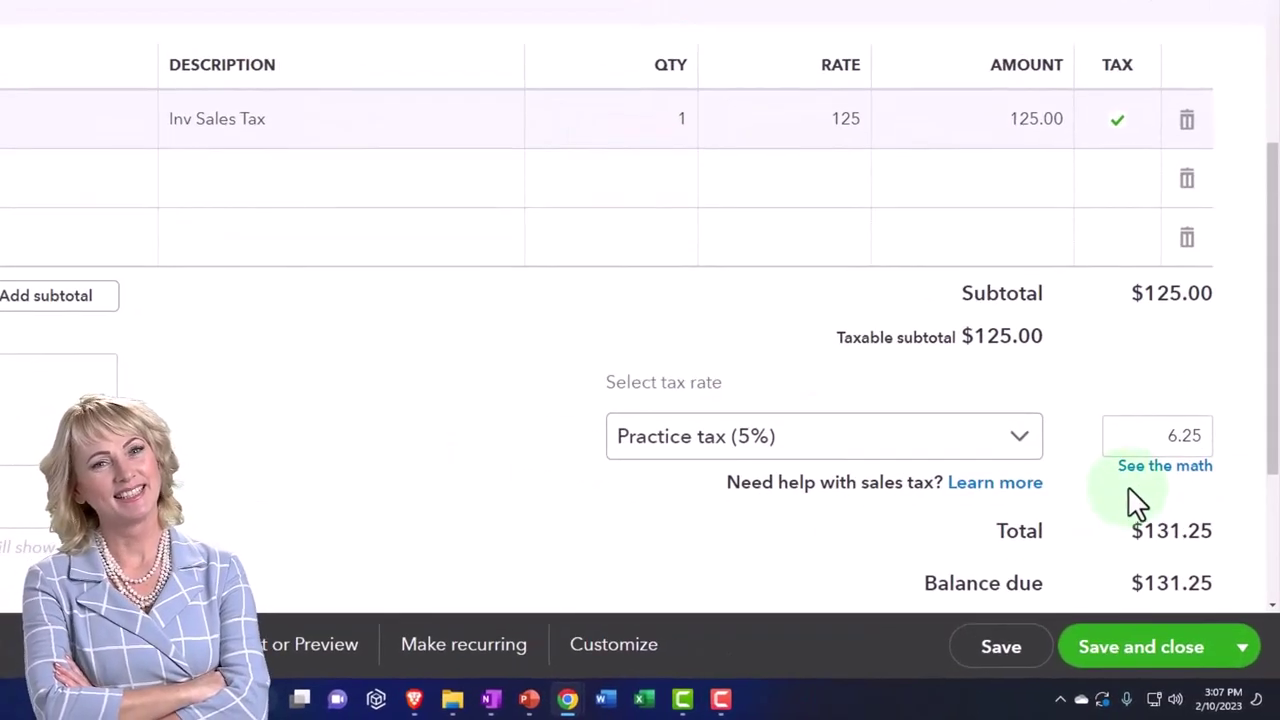
{"action": "left_click", "coordinate": [1015, 440]}
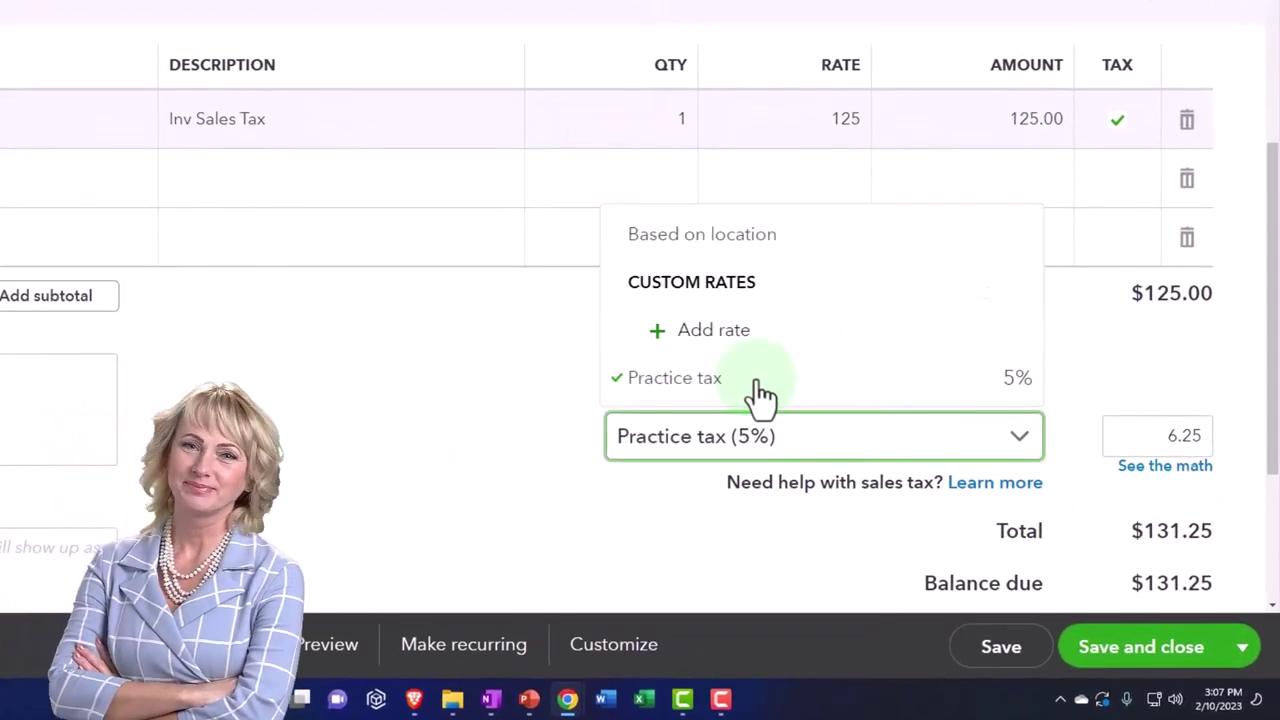
{"action": "left_click", "coordinate": [700, 240]}
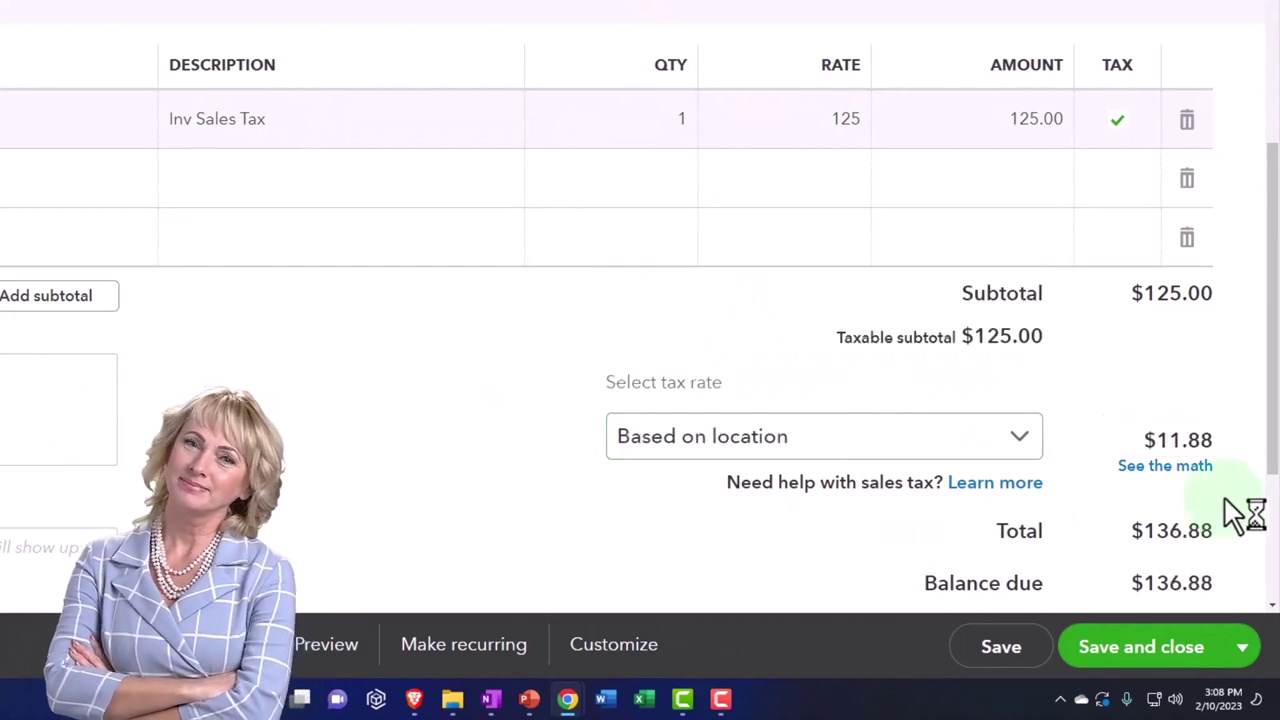
View the 9.50% Los Angeles tax breakdown and close it, discarding the override.
{"action": "left_click", "coordinate": [1196, 476]}
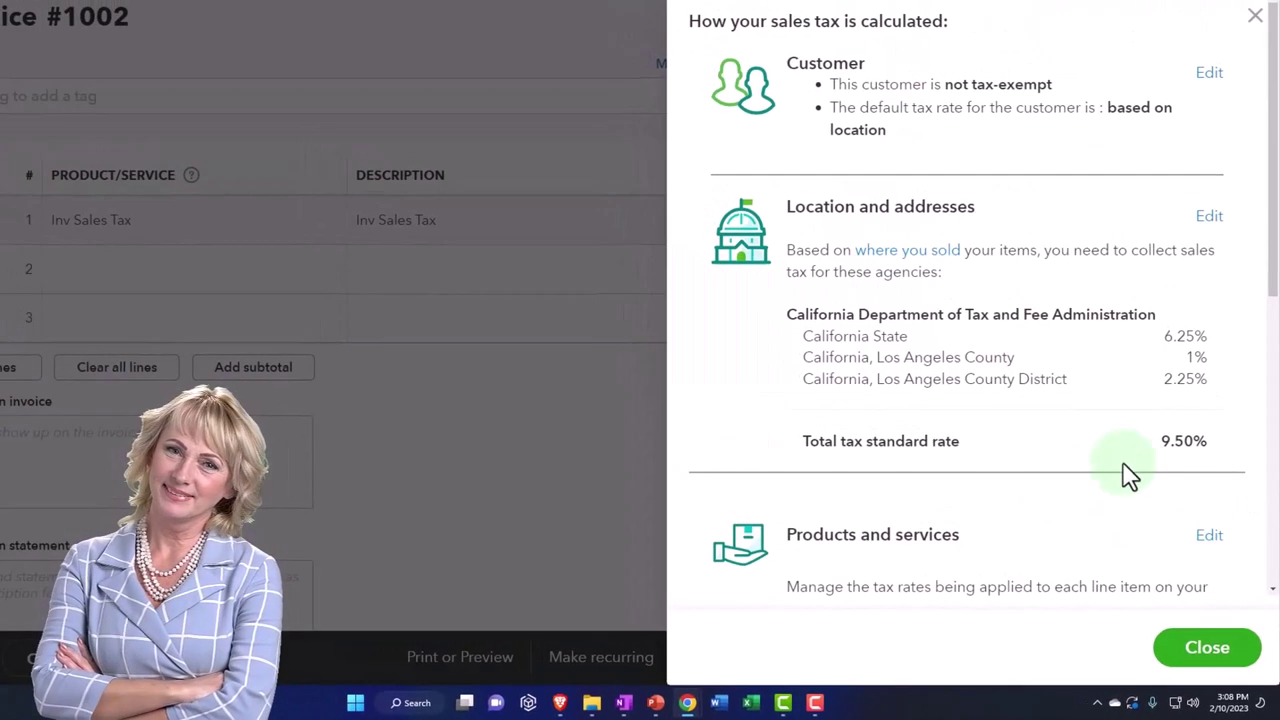
{"action": "scroll", "coordinate": [1107, 440], "scroll_direction": "down", "scroll_amount": 5}
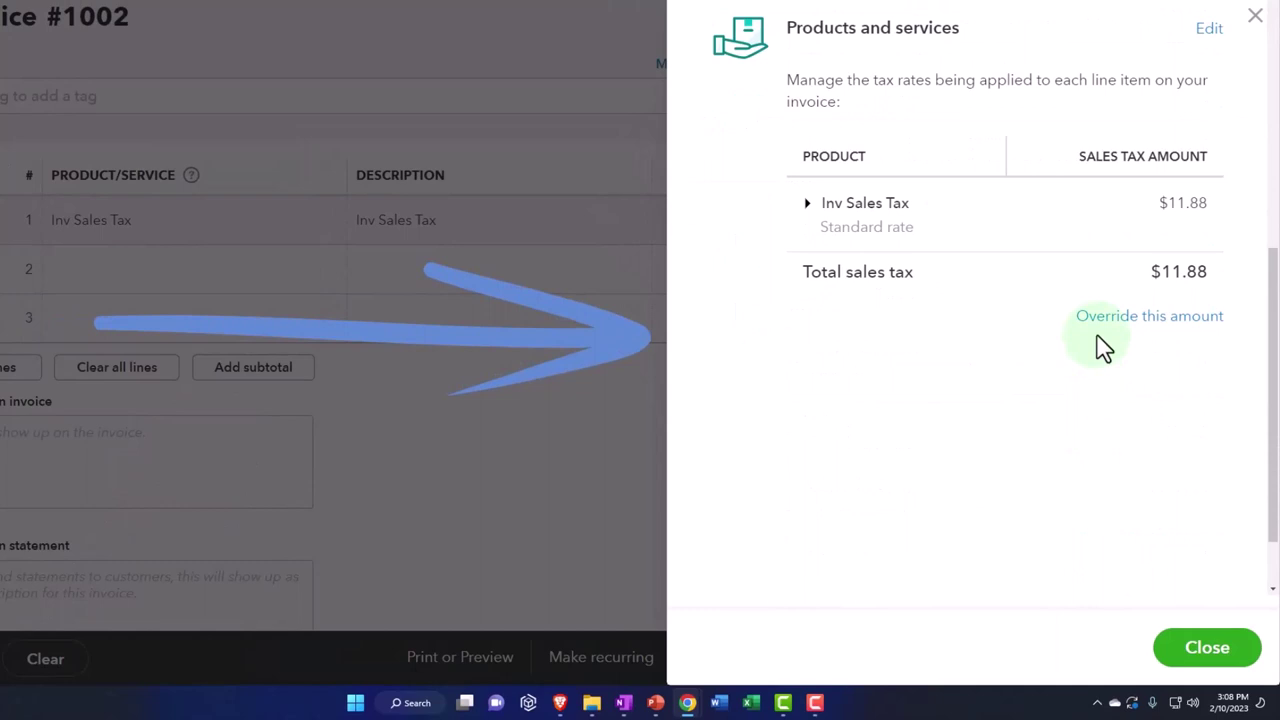
{"action": "left_click", "coordinate": [1110, 318]}
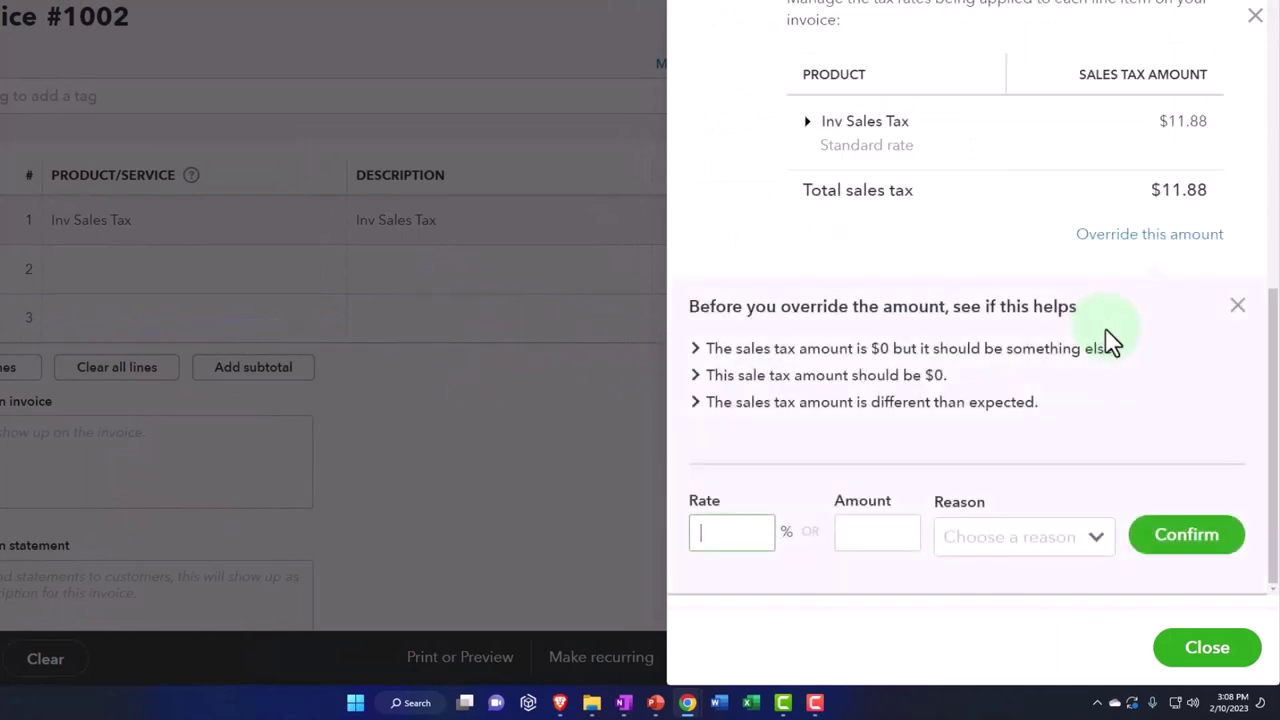
{"action": "left_click", "coordinate": [1256, 20]}
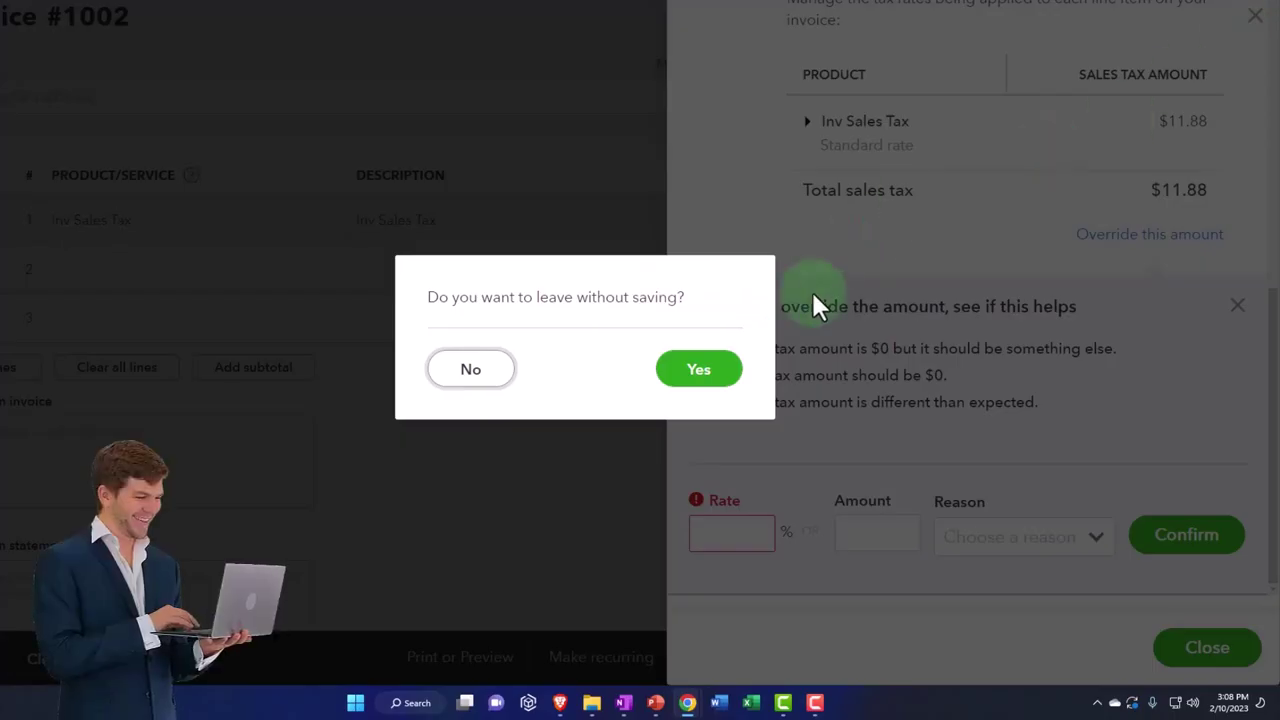
{"action": "left_click", "coordinate": [710, 376]}
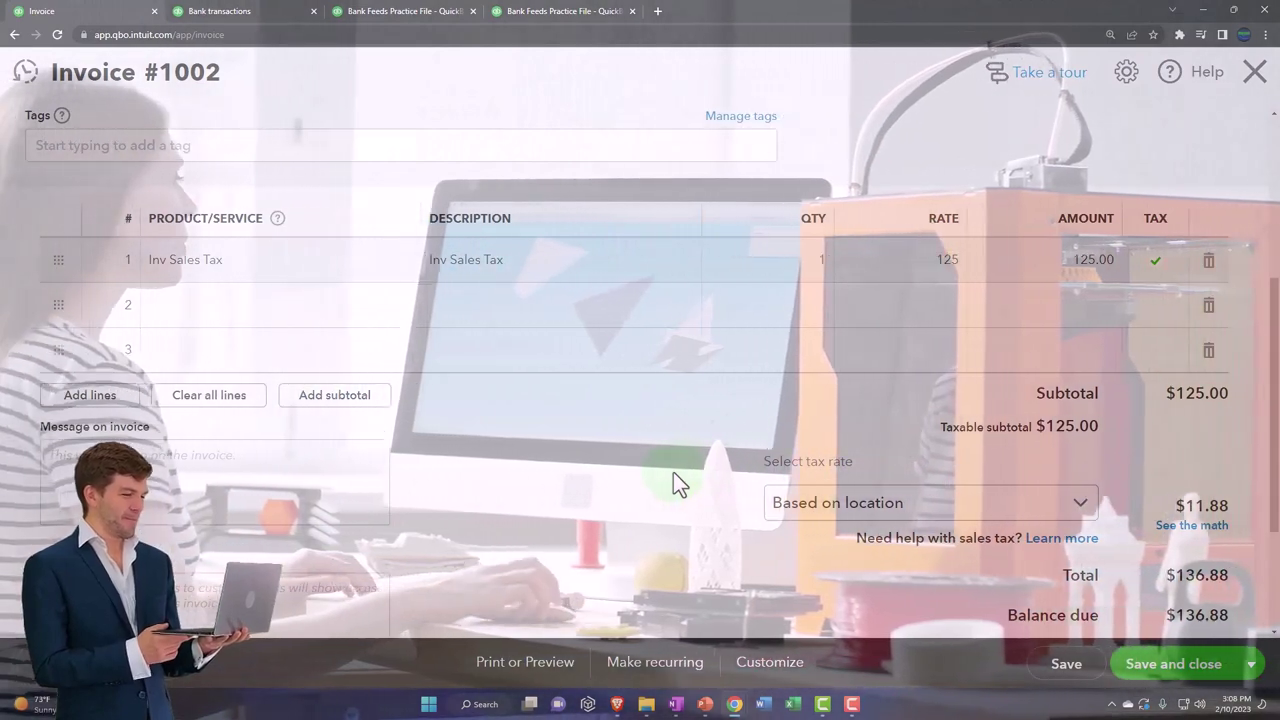
Review the tax-exempt note on invoice #1002, then close the invoice.
{"action": "scroll", "coordinate": [673, 472], "scroll_direction": "up", "scroll_amount": 3}
{"action": "scroll", "coordinate": [673, 473], "scroll_direction": "up", "scroll_amount": 1}
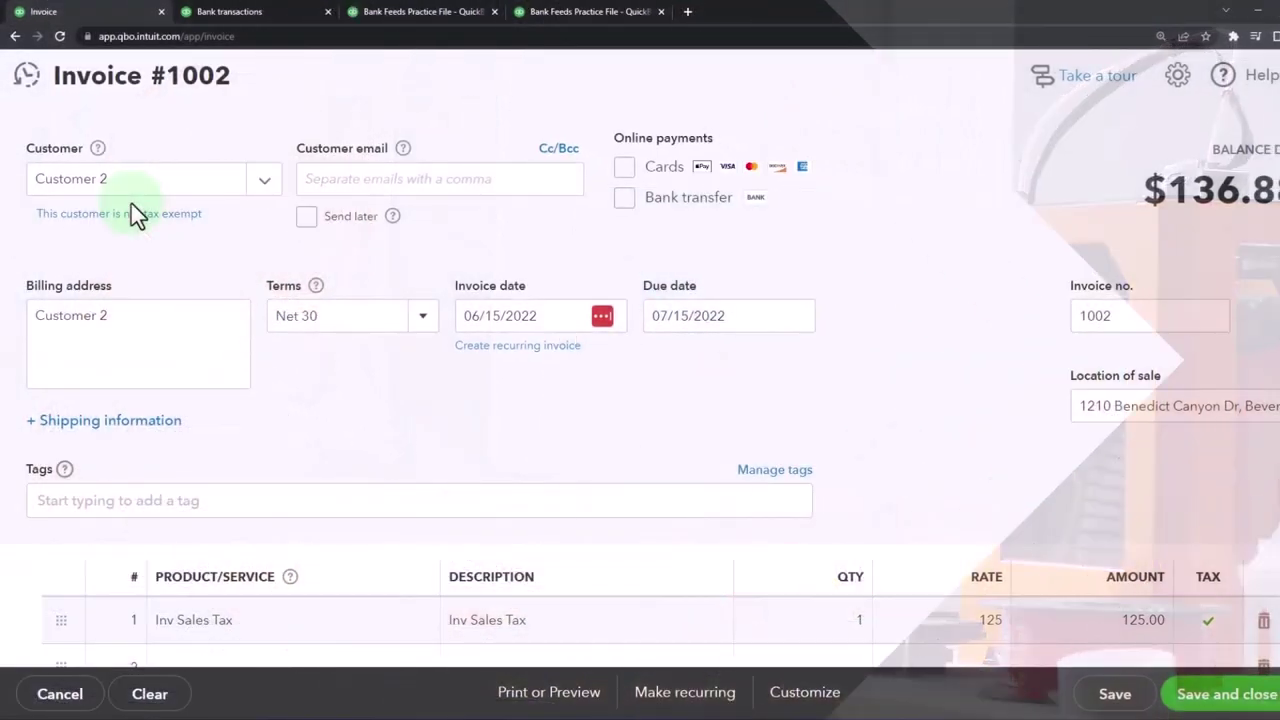
{"action": "scroll", "coordinate": [131, 213], "scroll_direction": "down", "scroll_amount": 3}
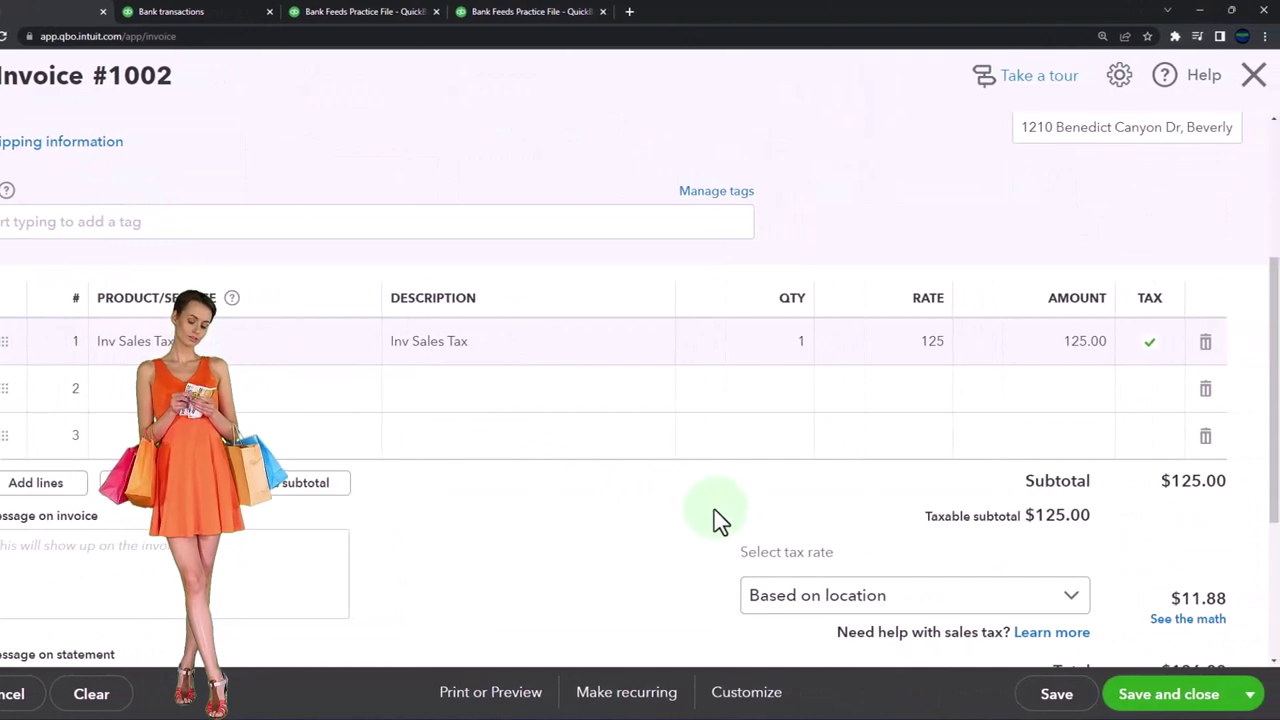
{"action": "scroll", "coordinate": [716, 521], "scroll_direction": "up", "scroll_amount": 3}
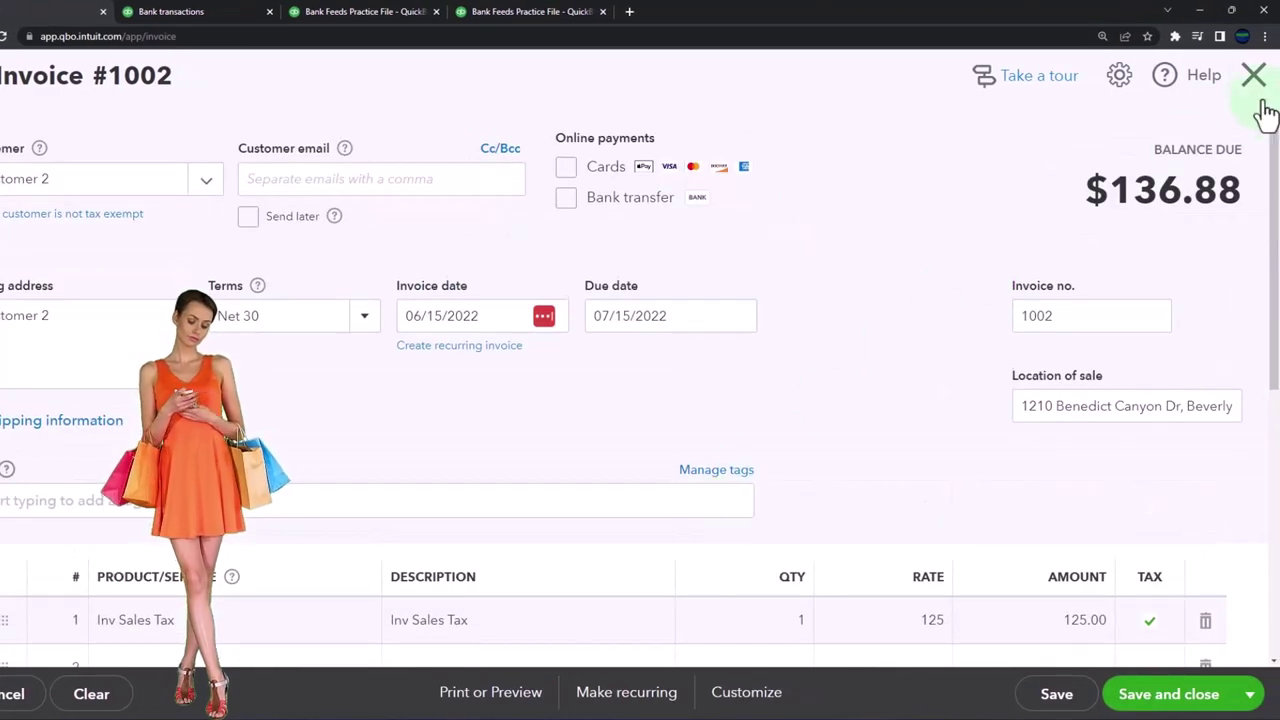
{"action": "left_click", "coordinate": [1254, 77]}
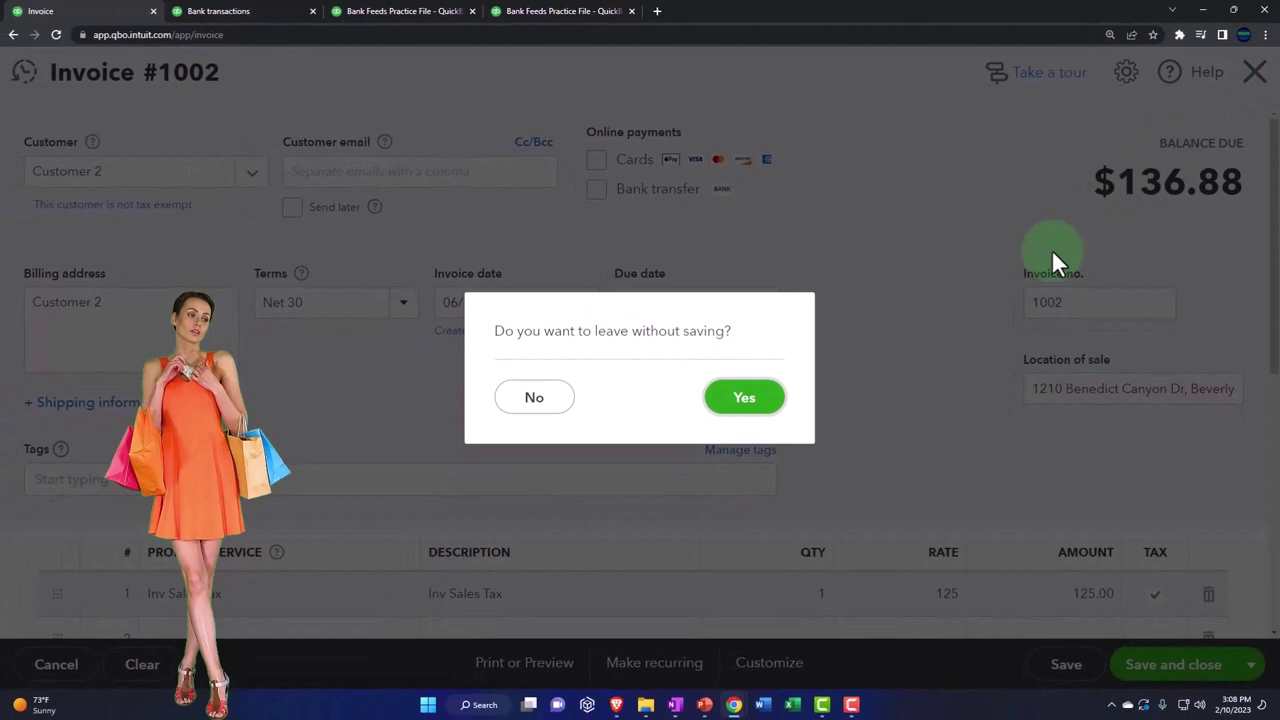
Discard the unsaved invoice and go to the Sales > Customers list.
{"action": "left_click", "coordinate": [772, 404]}
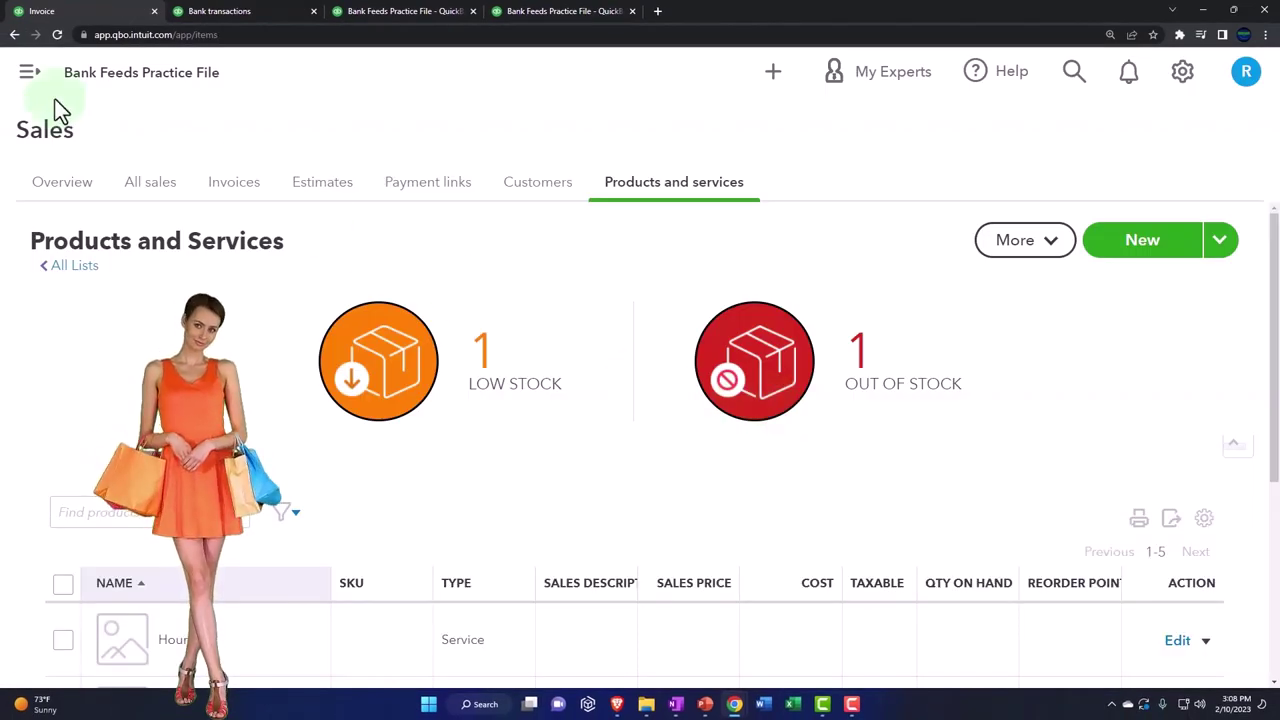
{"action": "left_click", "coordinate": [40, 88]}
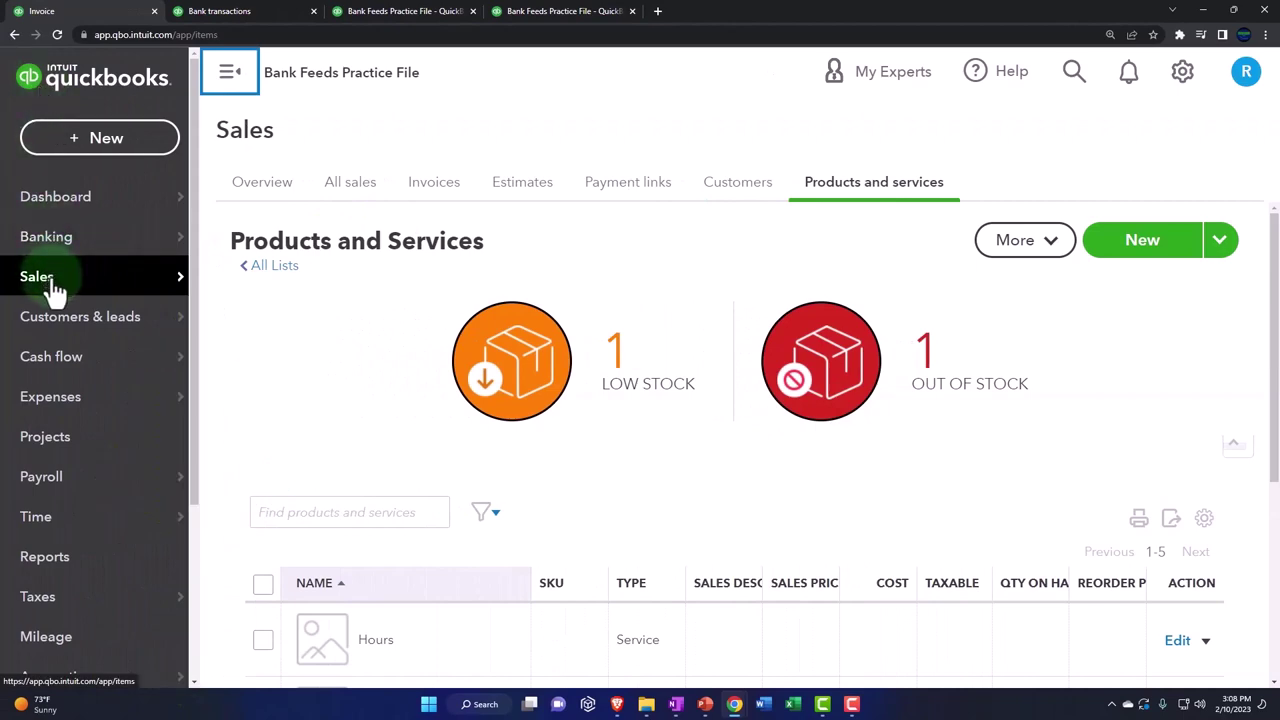
{"action": "left_click", "coordinate": [740, 190]}
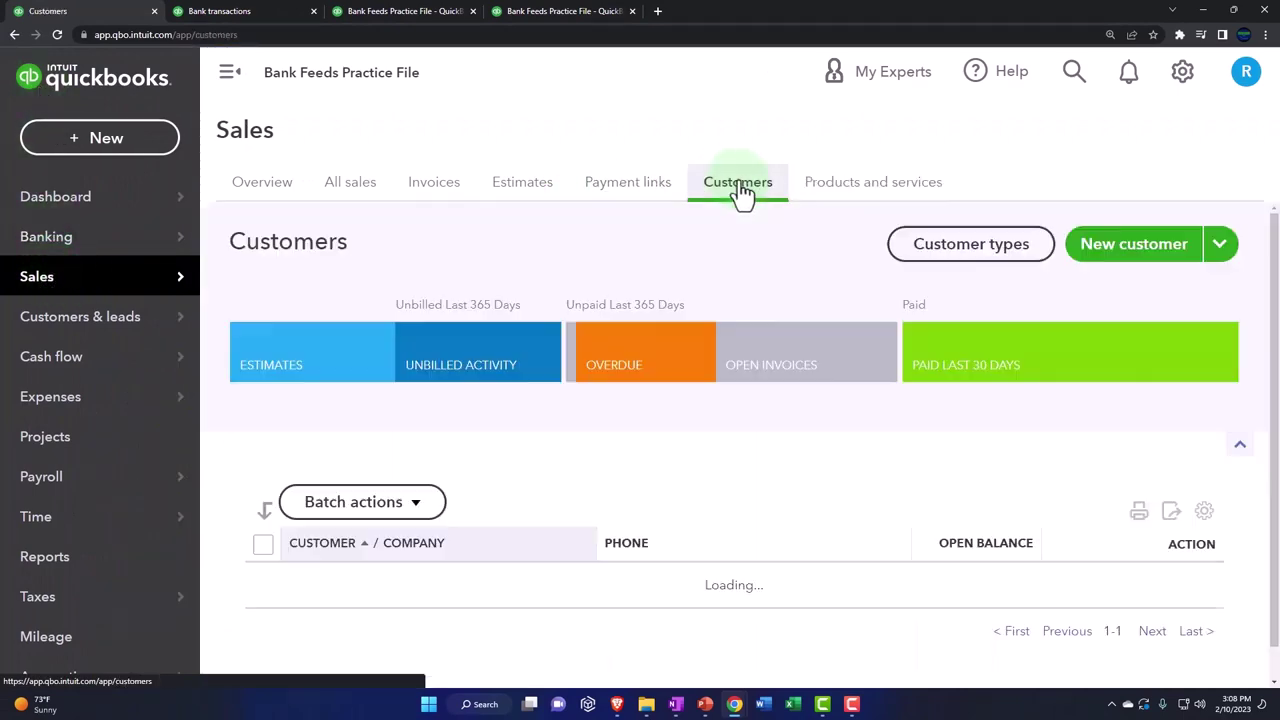
{"action": "left_click", "coordinate": [226, 82]}
{"action": "scroll", "coordinate": [270, 470], "scroll_direction": "down", "scroll_amount": 5}
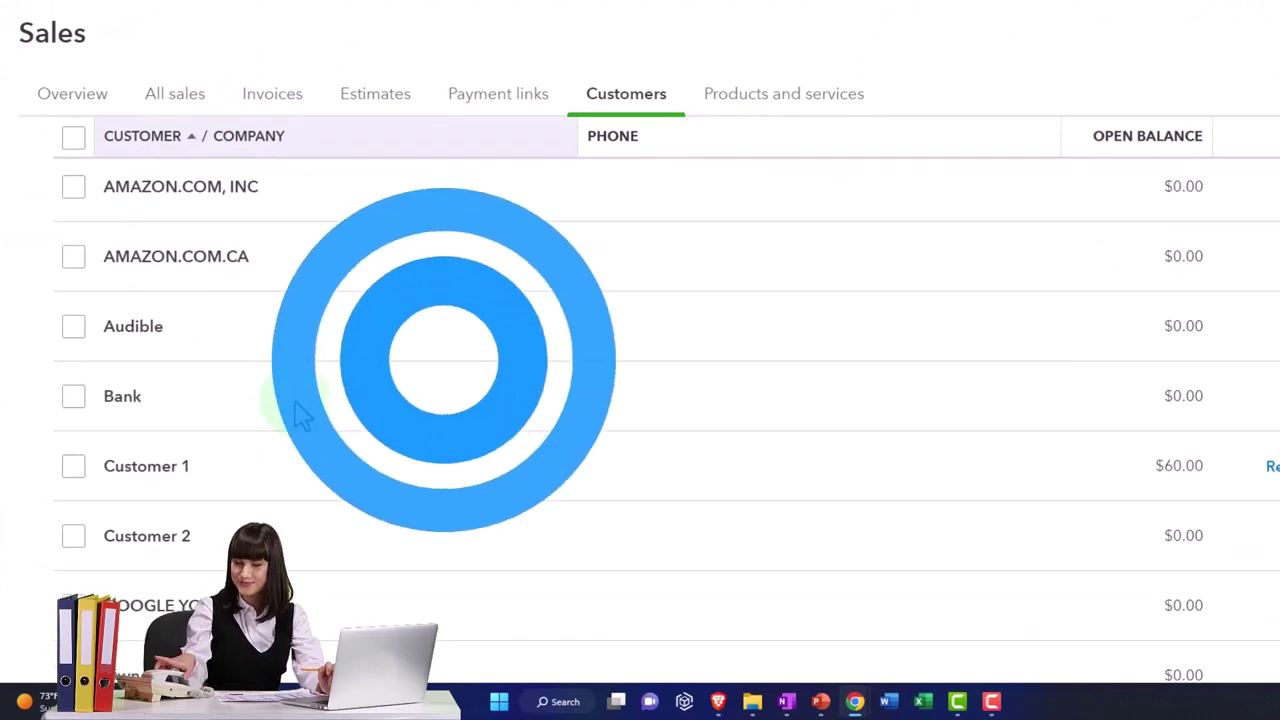
{"action": "scroll", "coordinate": [300, 415], "scroll_direction": "down", "scroll_amount": 1}
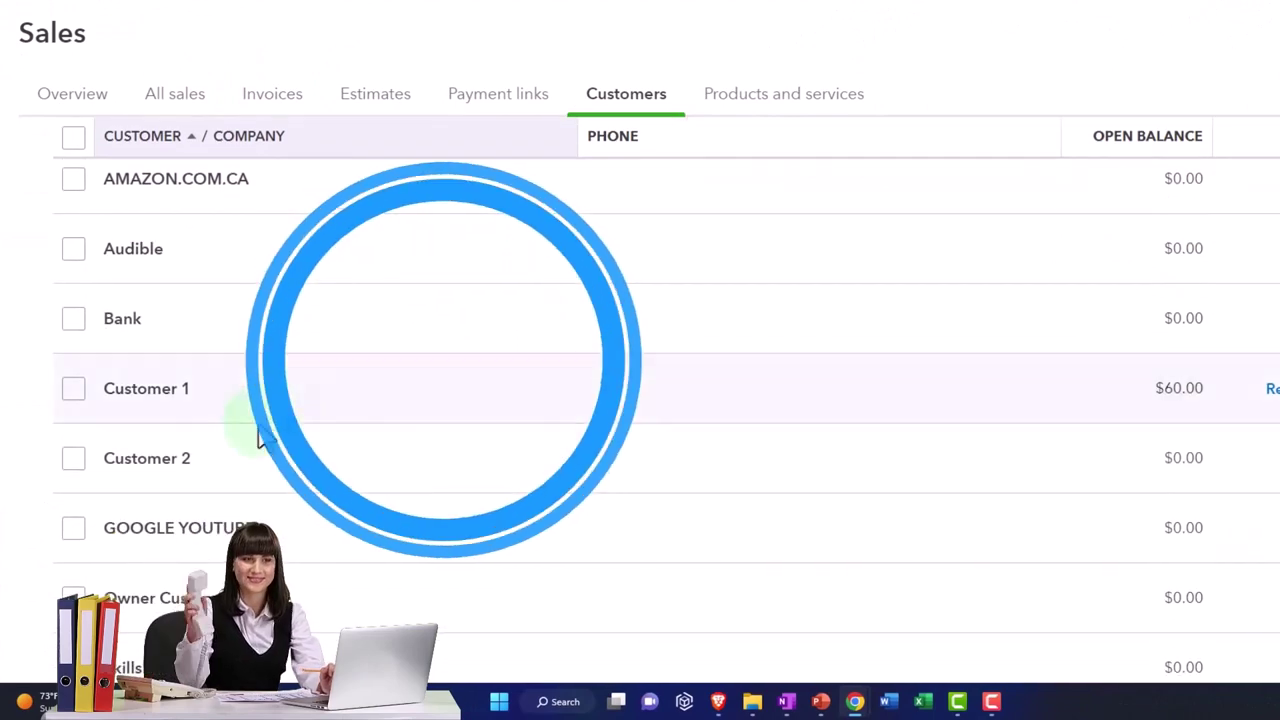
Open Customer 2's page, showing no transactions and a $0.00 balance.
{"action": "left_click", "coordinate": [146, 458]}
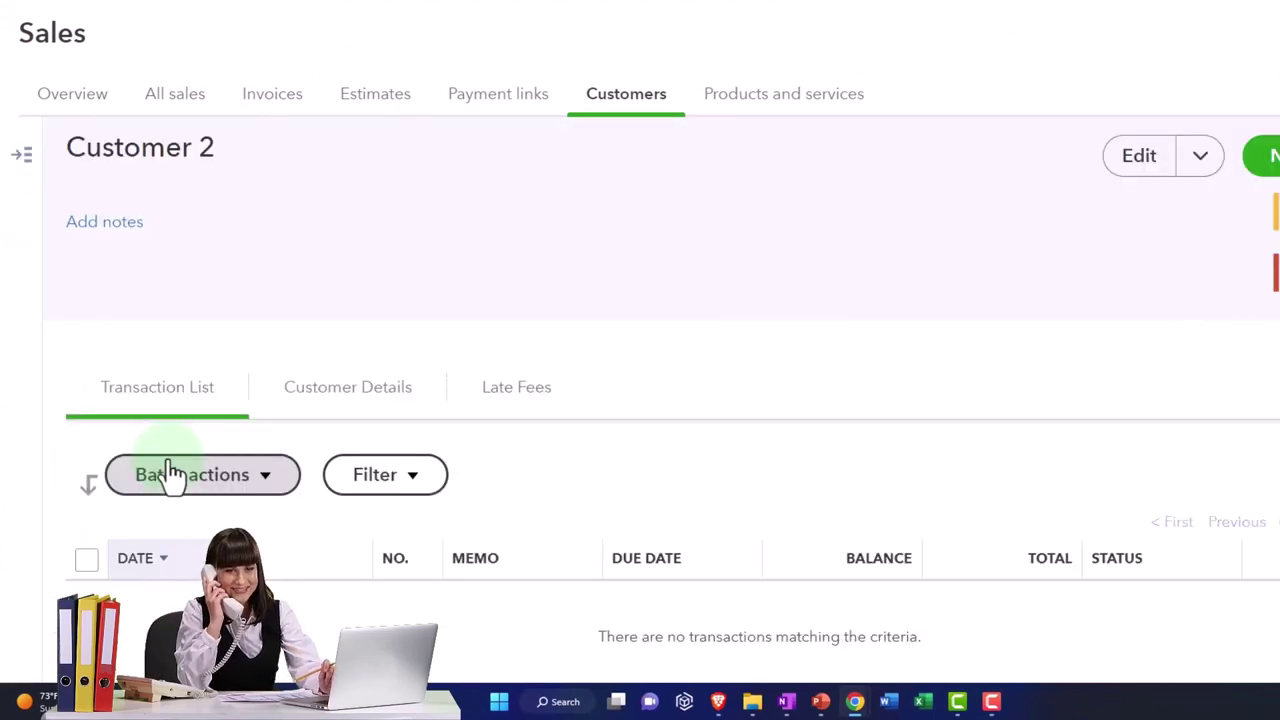
{"action": "scroll", "coordinate": [170, 475], "scroll_direction": "down", "scroll_amount": 2}
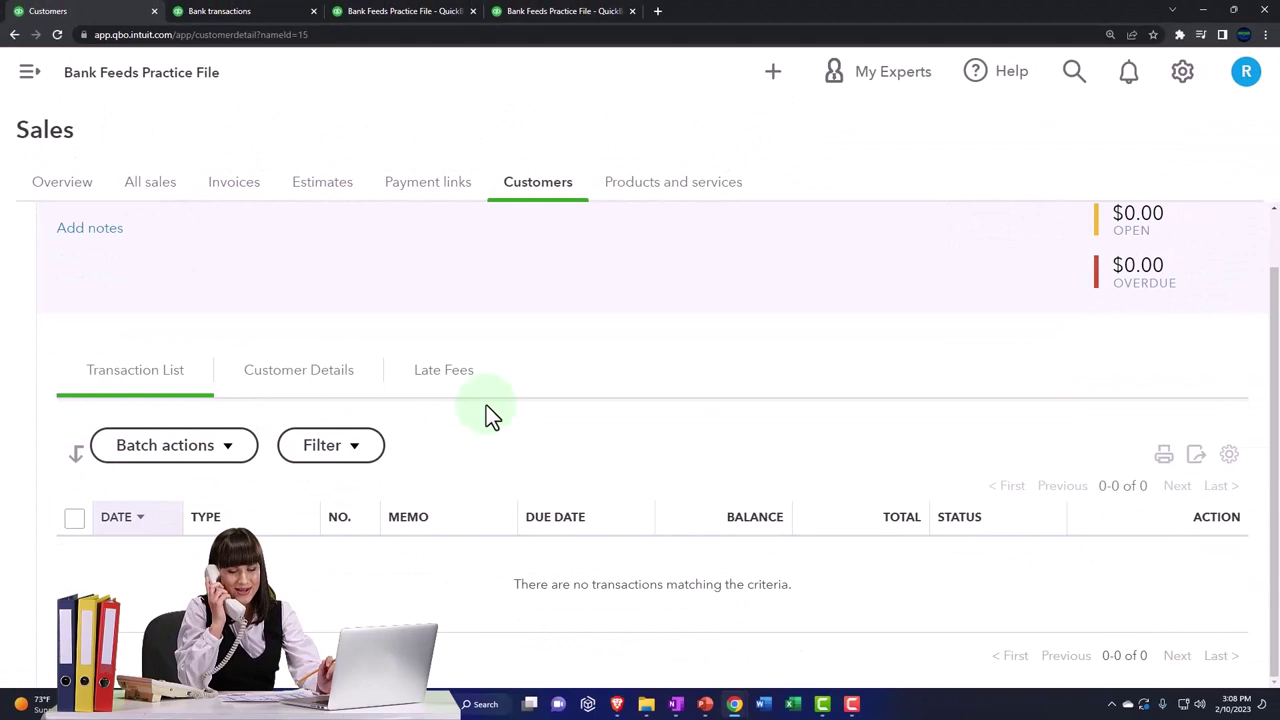
{"action": "scroll", "coordinate": [490, 405], "scroll_direction": "up", "scroll_amount": 1}
Mark Customer 2 tax exempt with reason Charitable organization and save the record.
{"action": "left_click", "coordinate": [978, 236]}
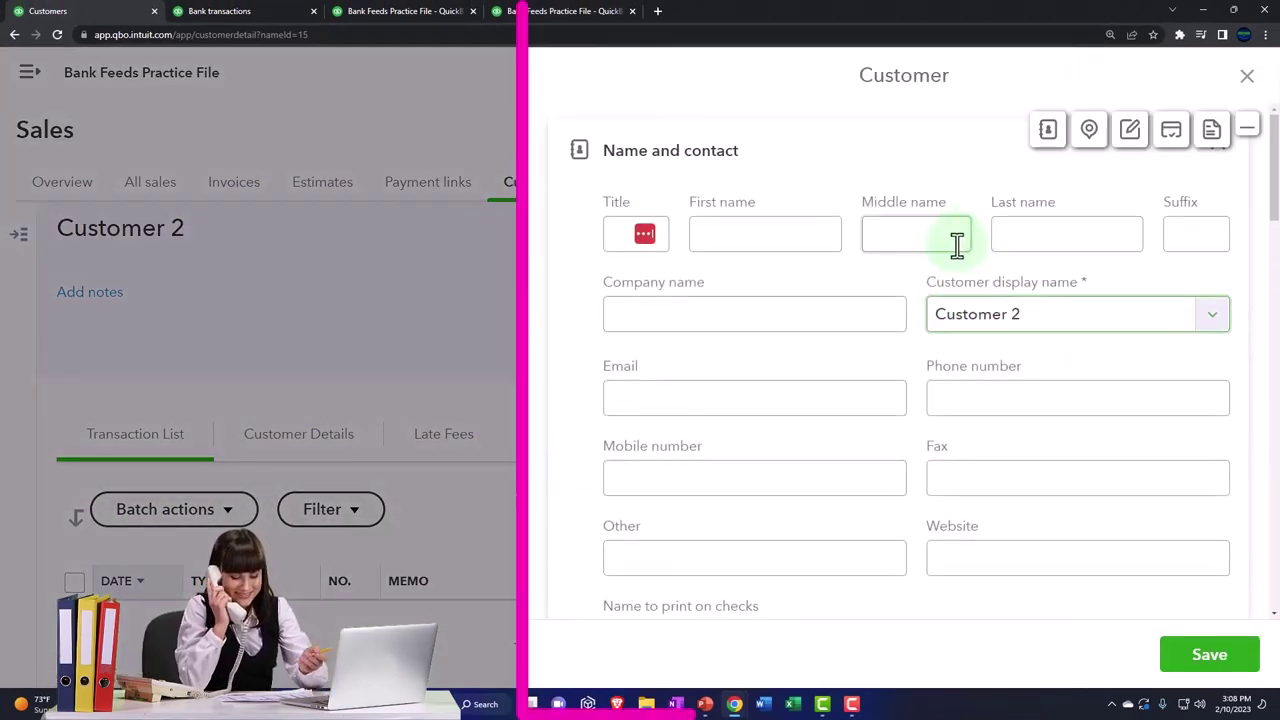
{"action": "scroll", "coordinate": [887, 318], "scroll_direction": "down", "scroll_amount": 10}
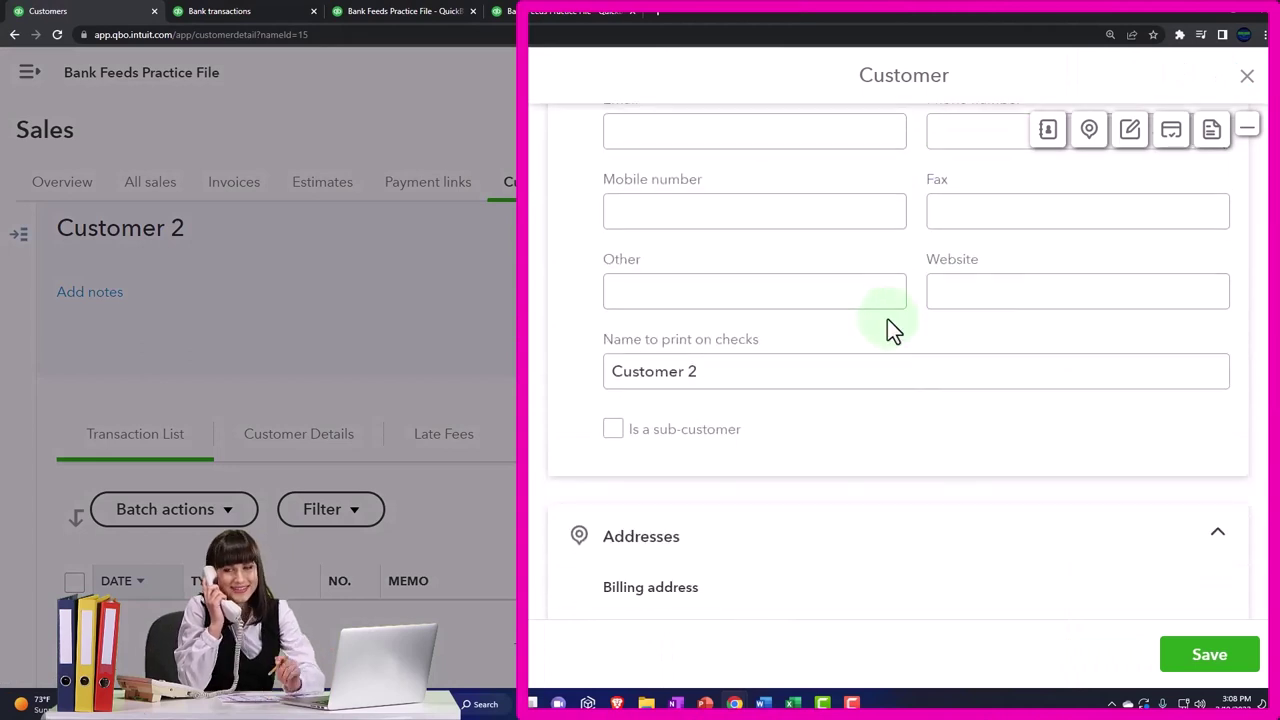
{"action": "scroll", "coordinate": [887, 318], "scroll_direction": "down", "scroll_amount": 5}
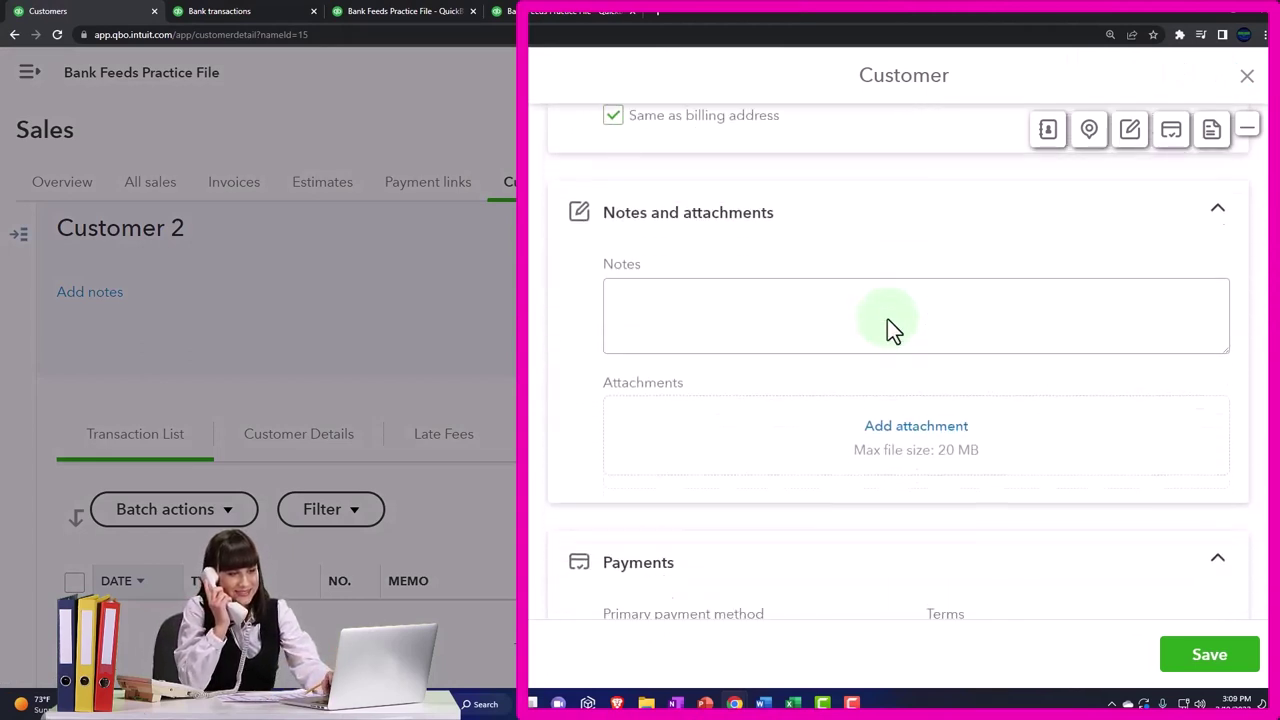
{"action": "scroll", "coordinate": [887, 318], "scroll_direction": "down", "scroll_amount": 4}
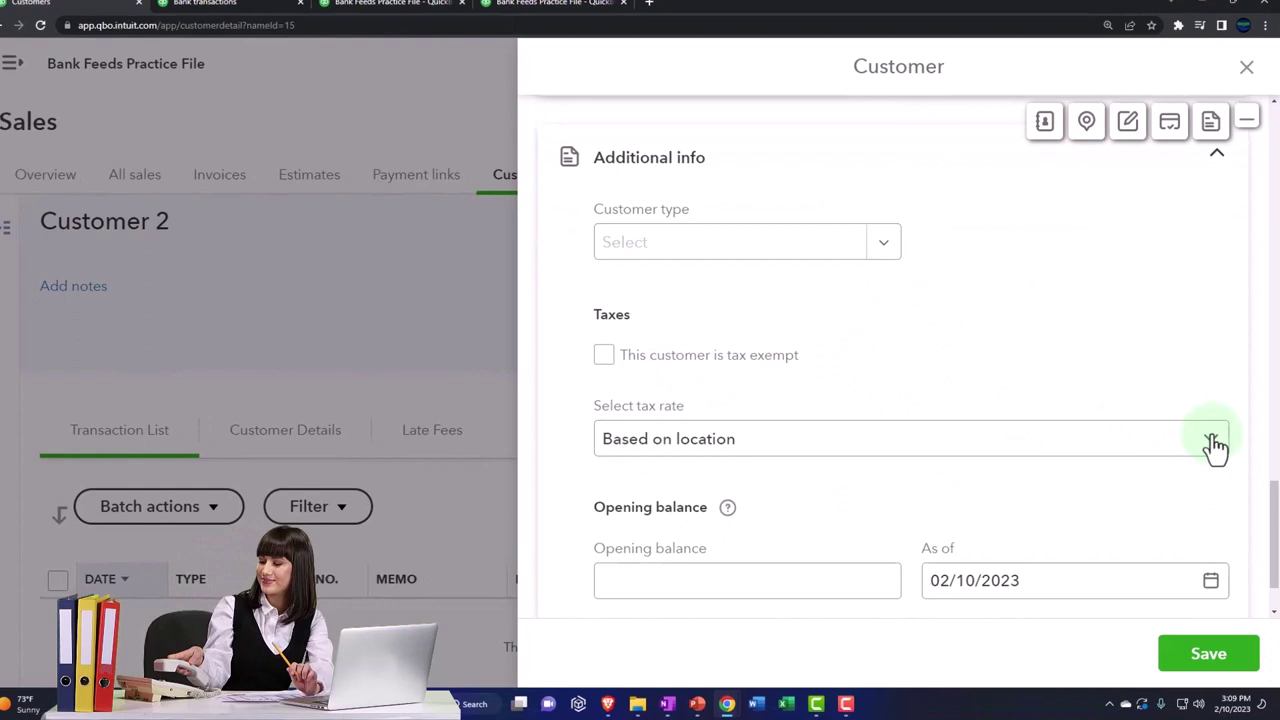
{"action": "left_click", "coordinate": [1203, 405]}
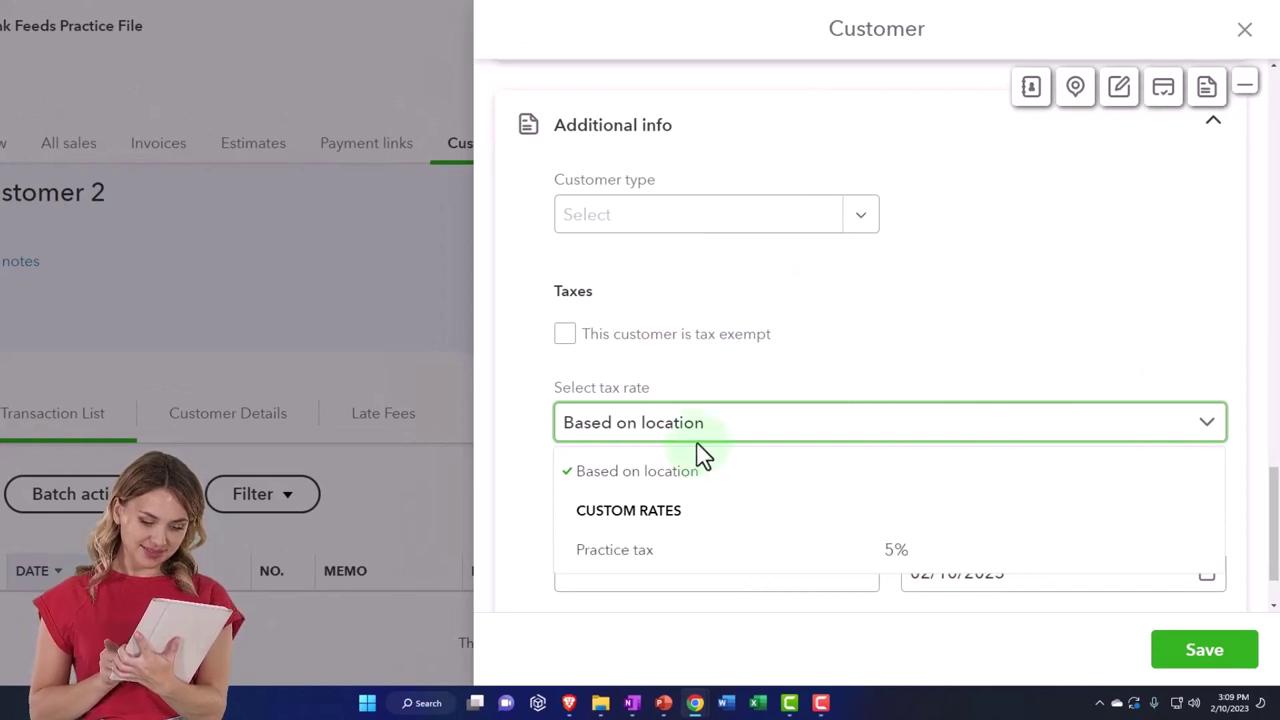
{"action": "left_click", "coordinate": [567, 337]}
{"action": "left_click", "coordinate": [874, 428]}
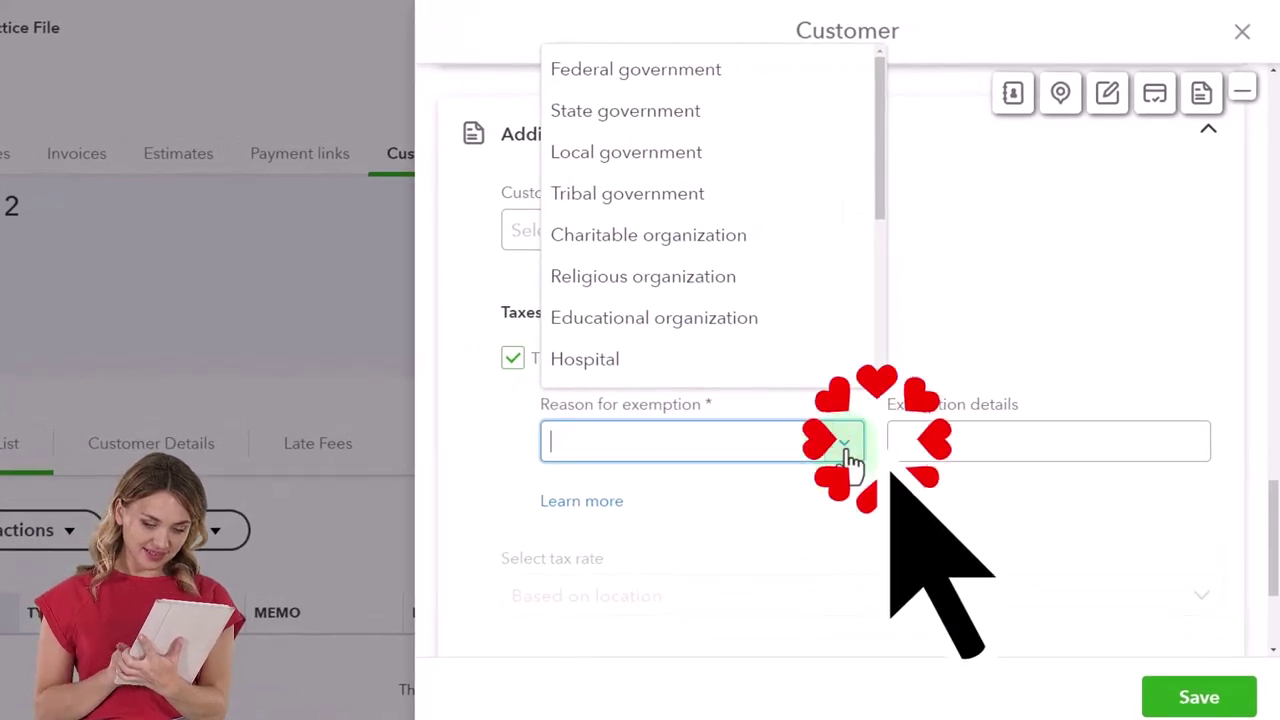
{"action": "left_click", "coordinate": [640, 236]}
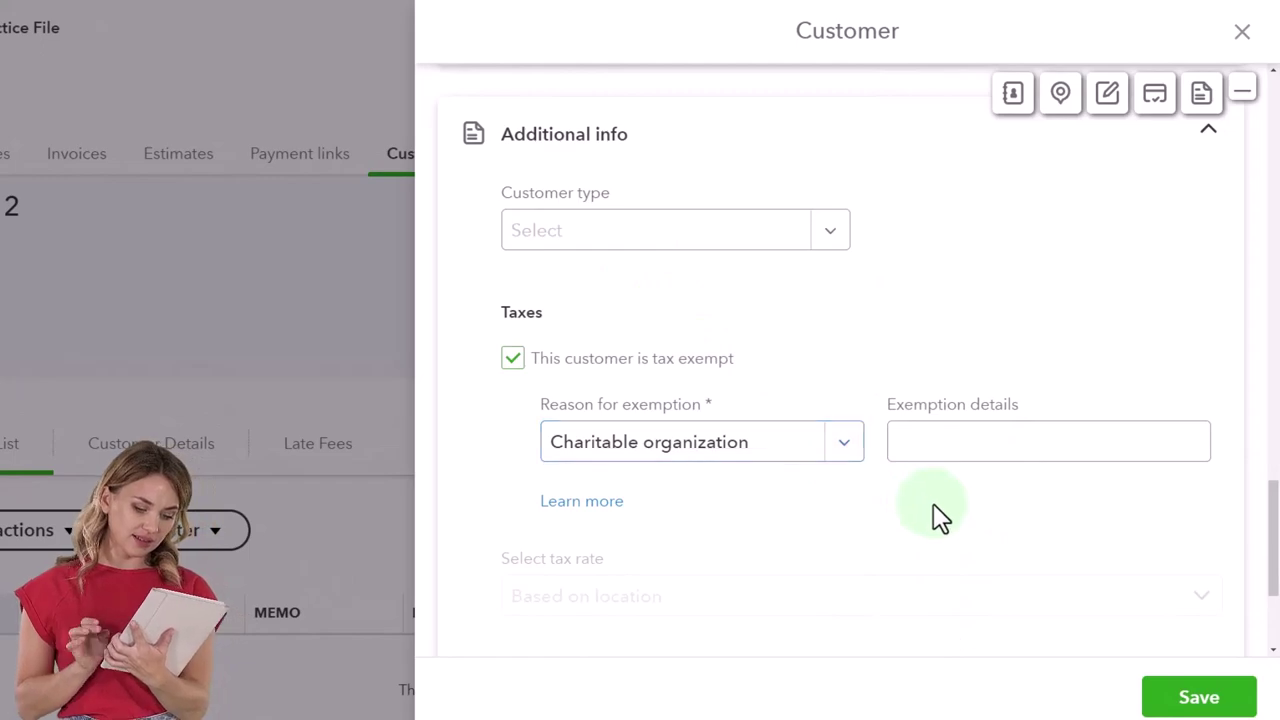
{"action": "left_click", "coordinate": [1199, 697]}
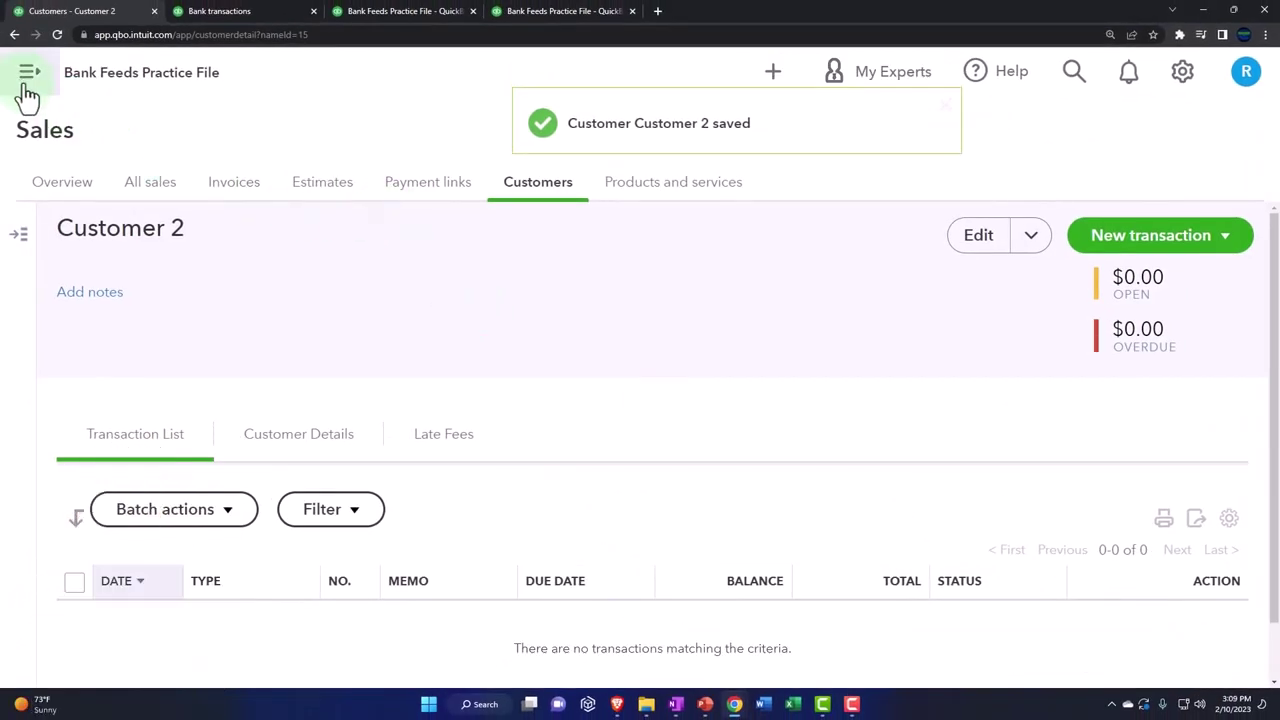
Start a new invoice billed to Customer 2.
{"action": "left_click", "coordinate": [766, 74]}
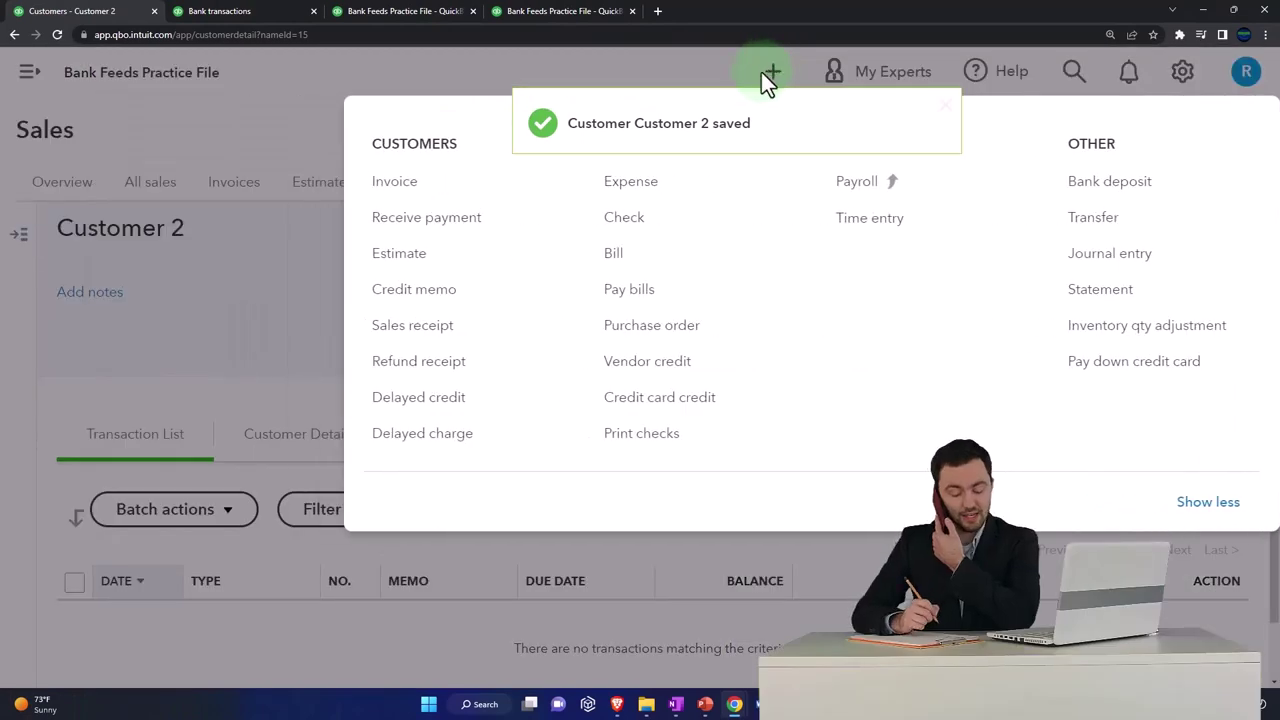
{"action": "left_click", "coordinate": [416, 185]}
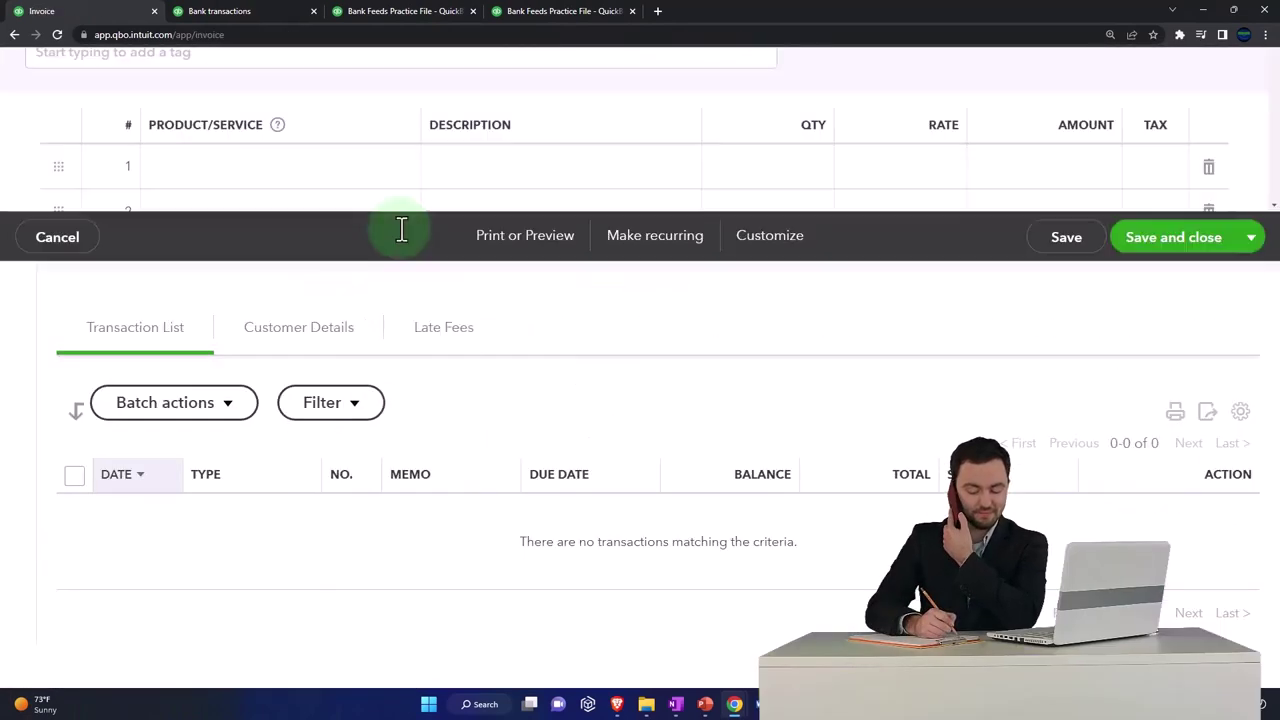
{"action": "left_click", "coordinate": [255, 185]}
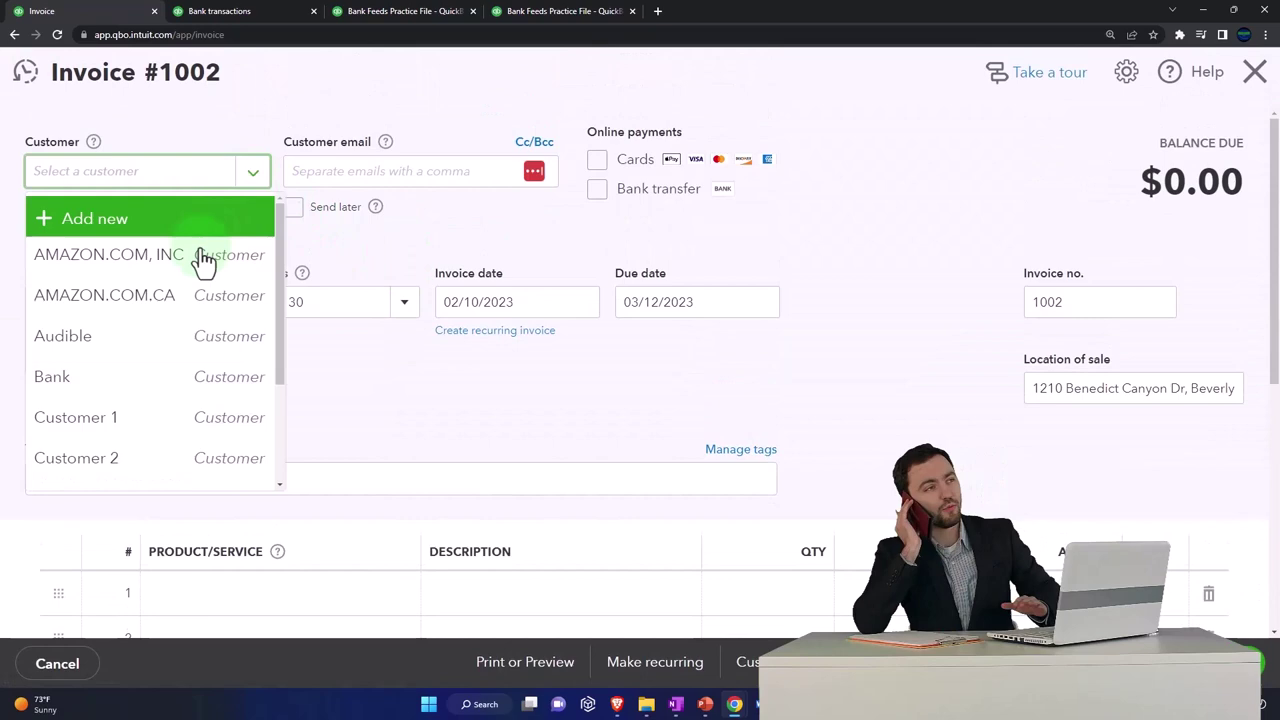
{"action": "left_click", "coordinate": [100, 458]}
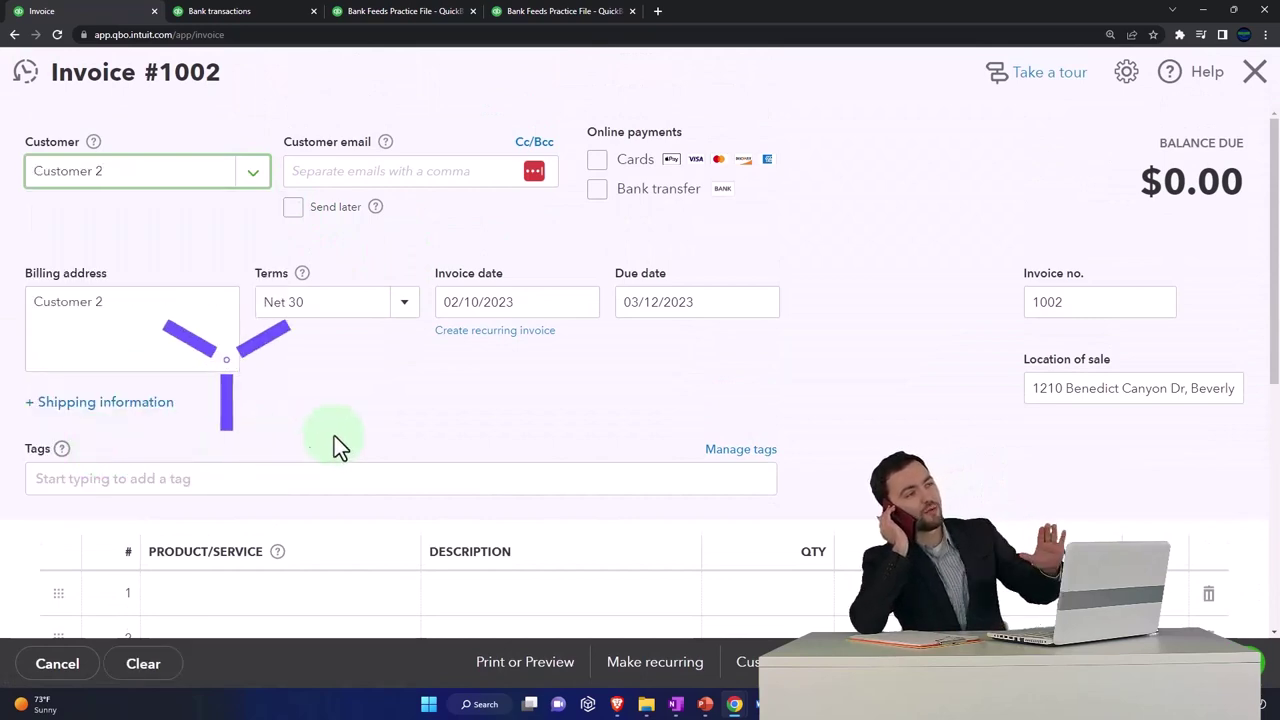
Add an Inv Sales Tax line at 125 and confirm sales tax is $0.00.
{"action": "scroll", "coordinate": [330, 450], "scroll_direction": "down", "scroll_amount": 2}
{"action": "left_click", "coordinate": [262, 410]}
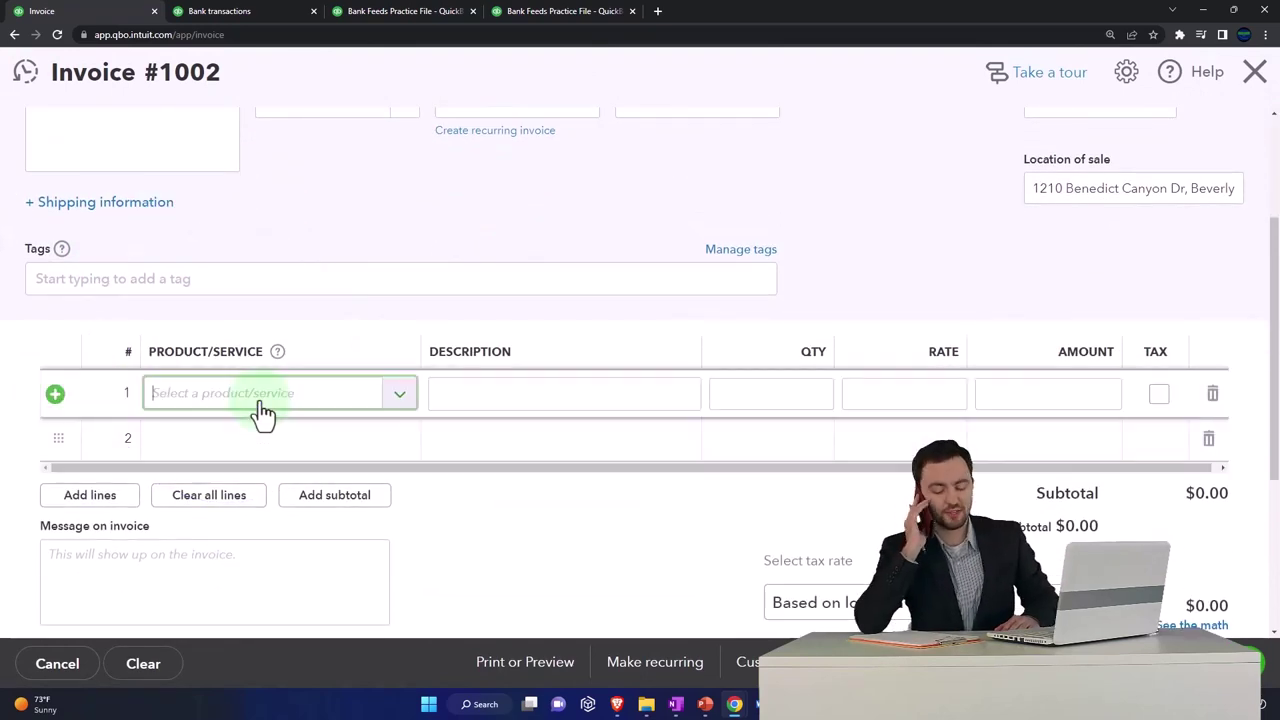
{"action": "type", "text": "in"}
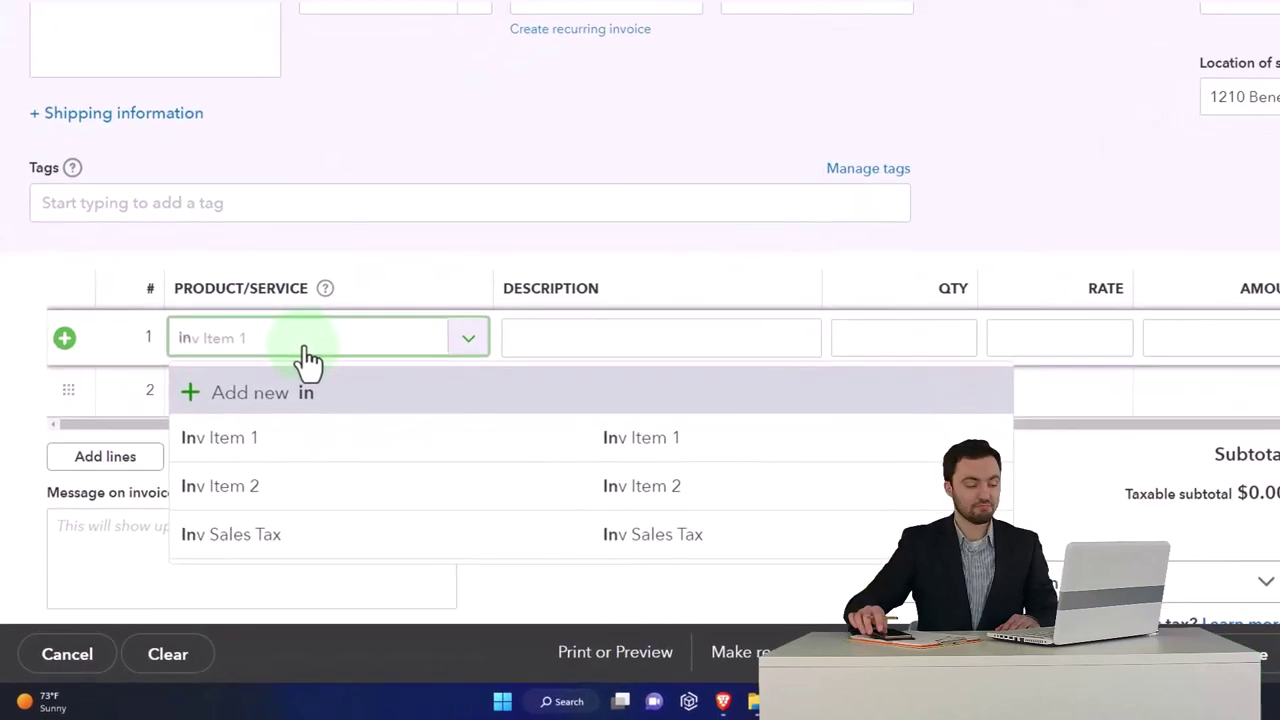
{"action": "key", "text": "Down"}
{"action": "key", "text": "Down"}
{"action": "key", "text": "Down"}
{"action": "key", "text": "Tab"}
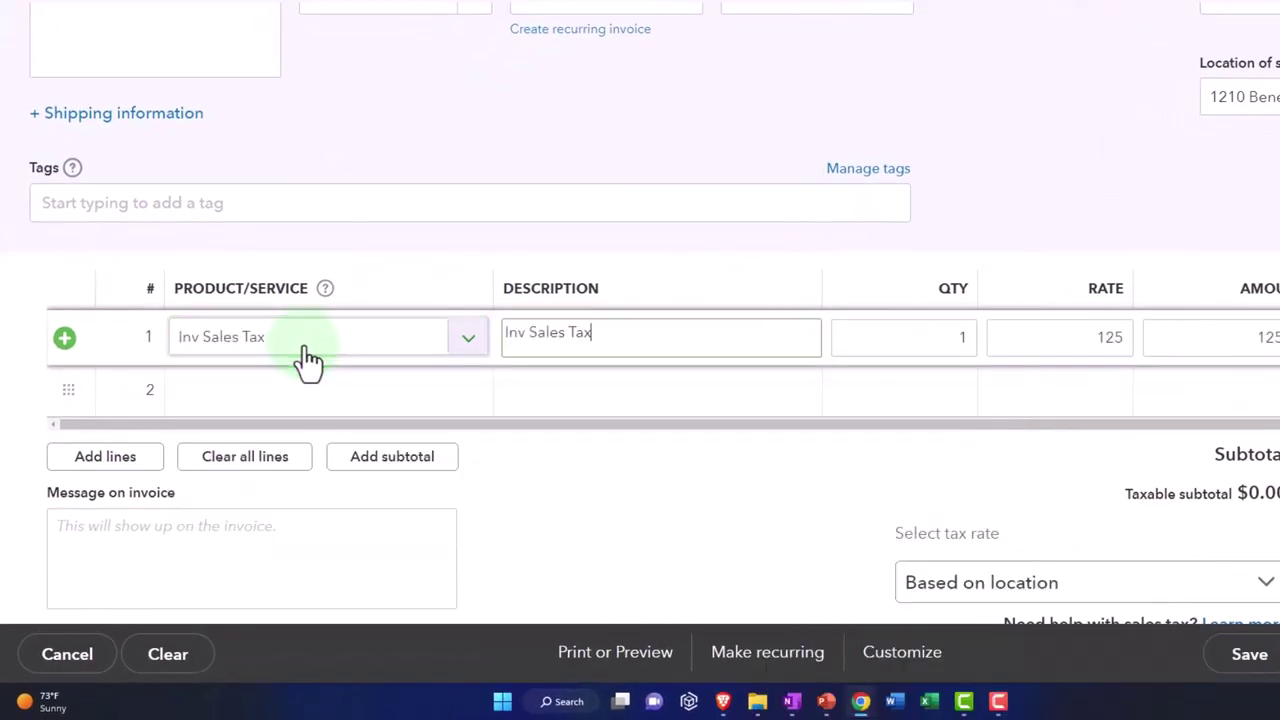
{"action": "left_click", "coordinate": [1069, 398]}
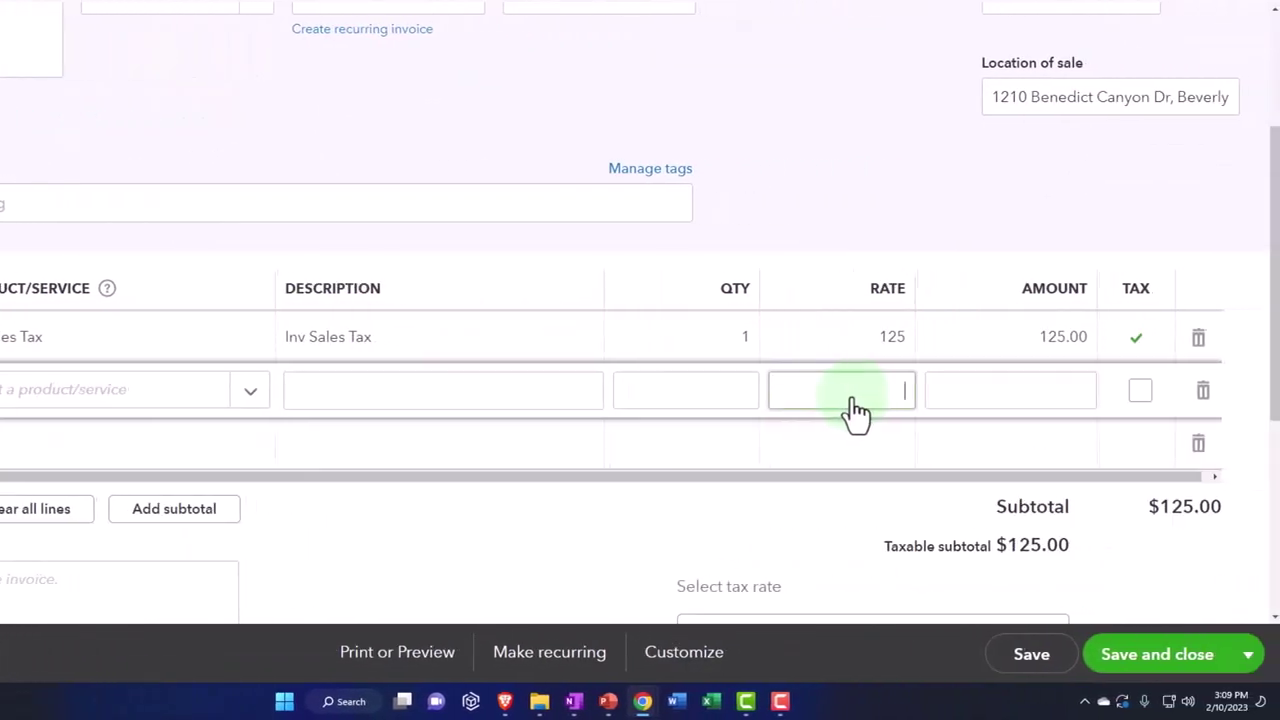
{"action": "scroll", "coordinate": [1090, 405], "scroll_direction": "down", "scroll_amount": 3}
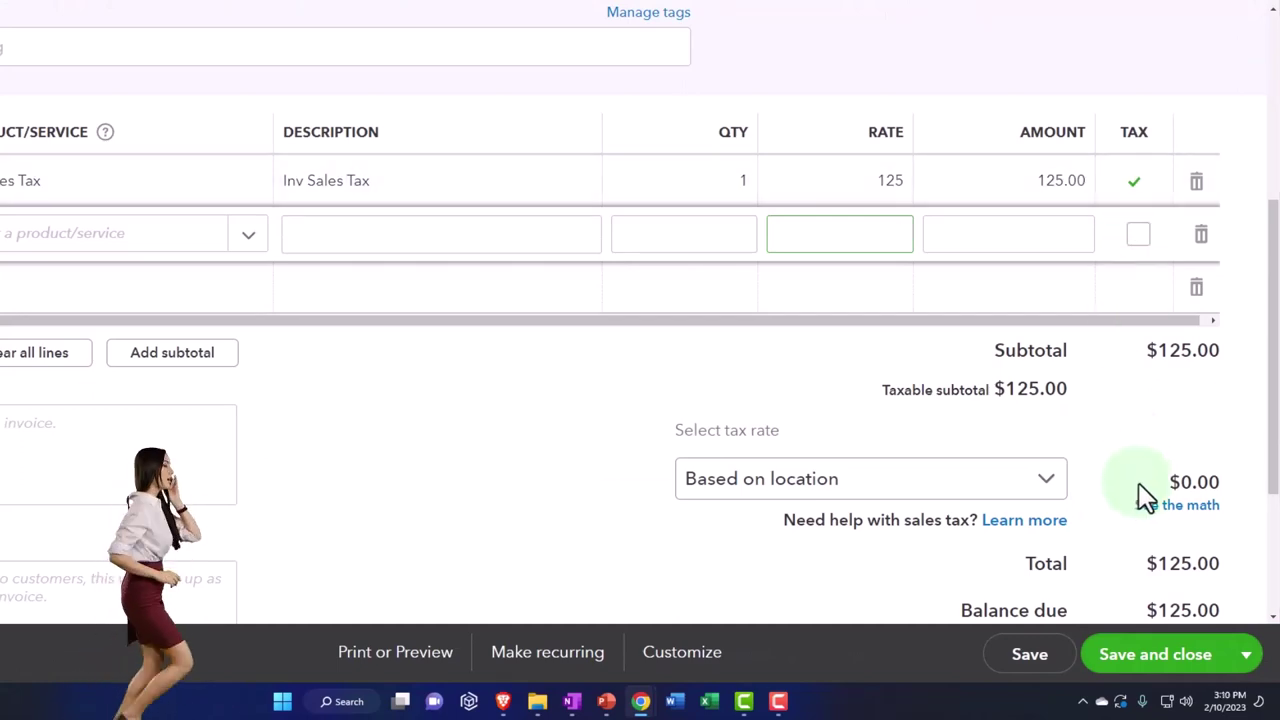
{"action": "scroll", "coordinate": [396, 471], "scroll_direction": "up", "scroll_amount": 4}
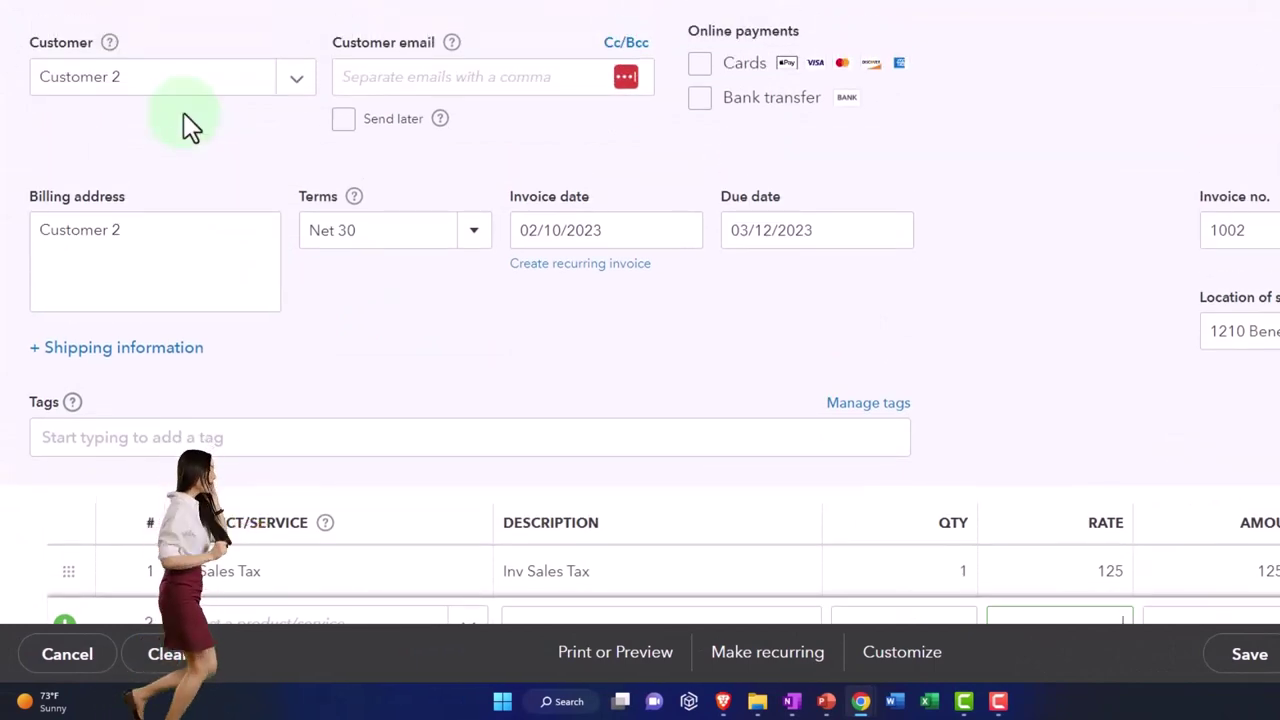
{"action": "scroll", "coordinate": [183, 112], "scroll_direction": "down", "scroll_amount": 3}
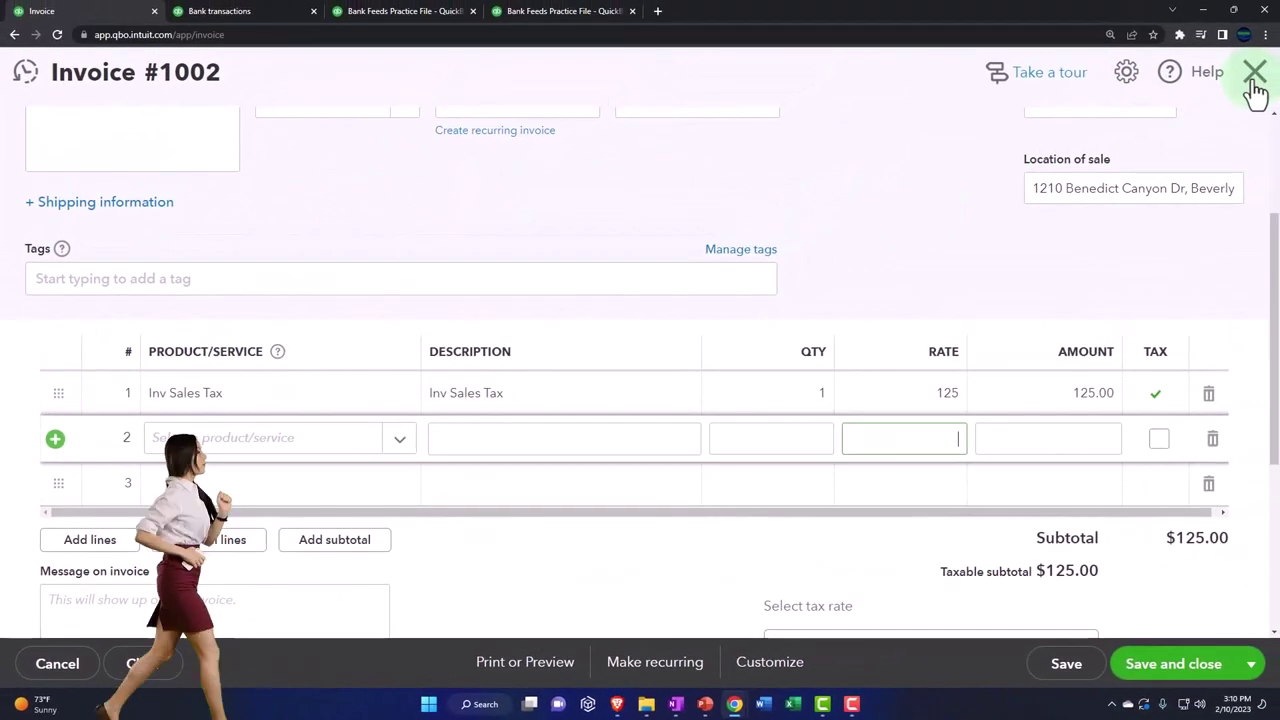
Discard the invoice and untick Customer 2's tax exemption so tax is location-based.
{"action": "left_click", "coordinate": [1256, 80]}
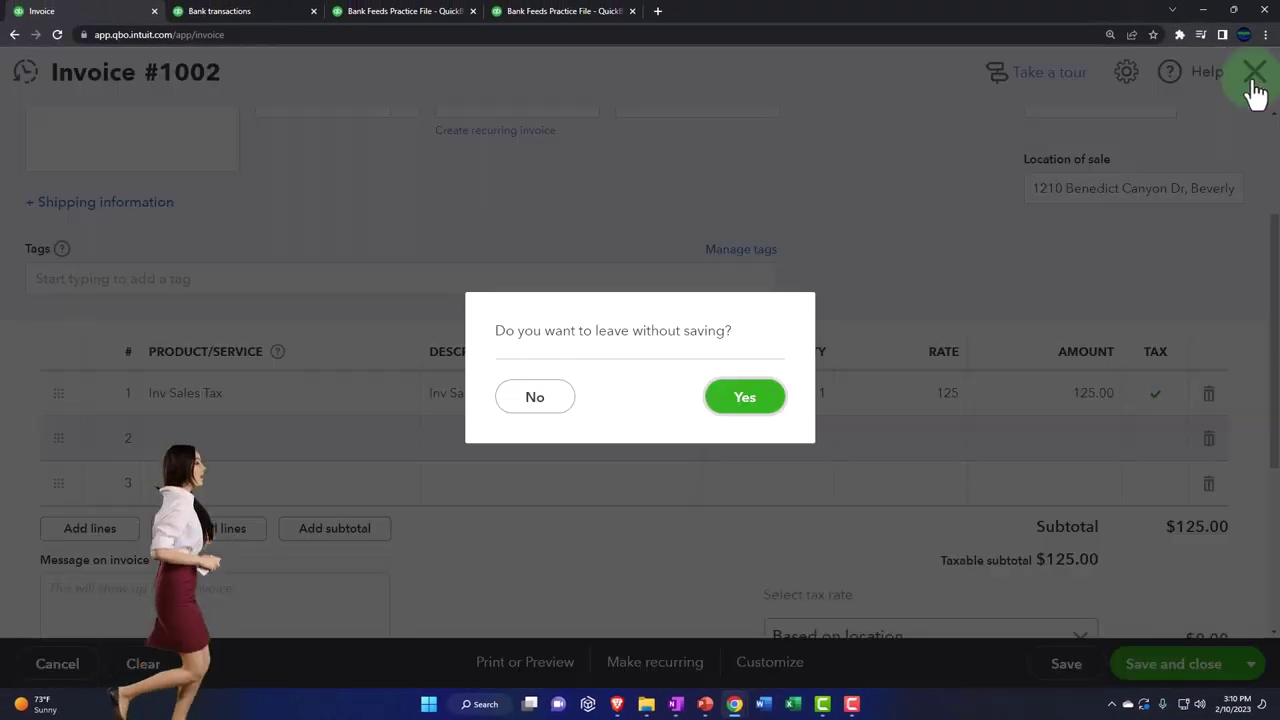
{"action": "left_click", "coordinate": [742, 398]}
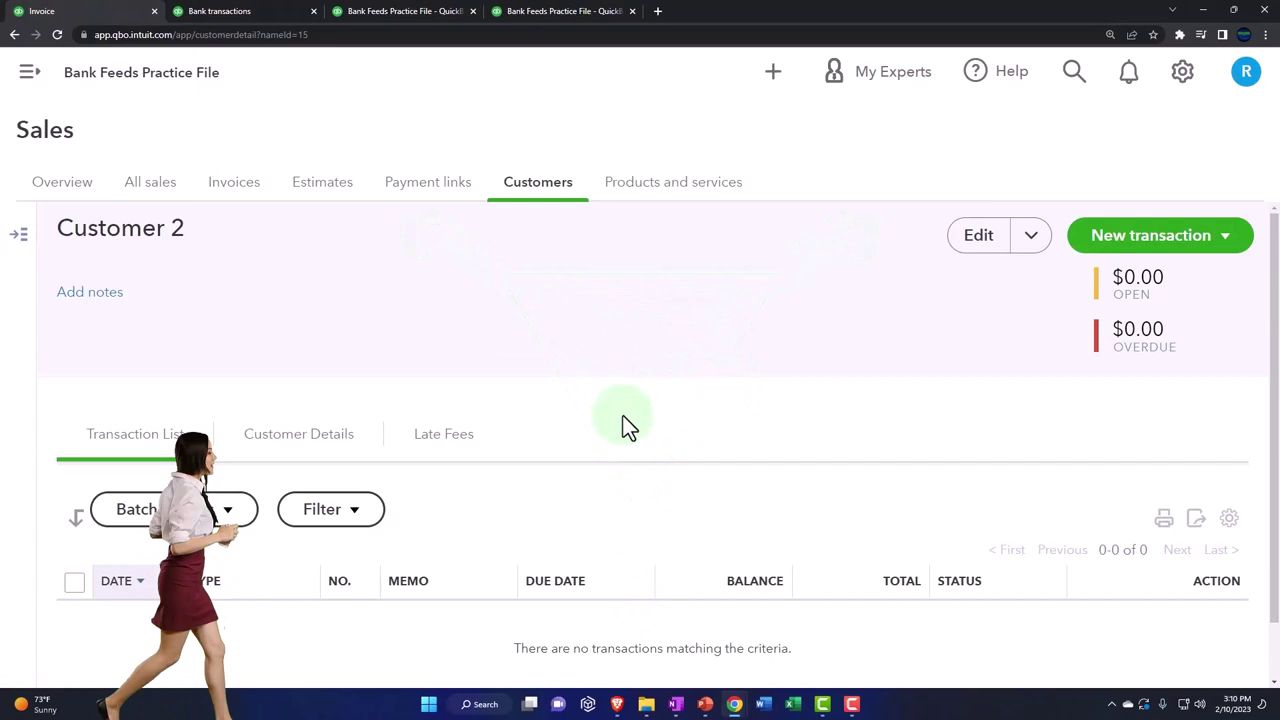
{"action": "left_click", "coordinate": [979, 237]}
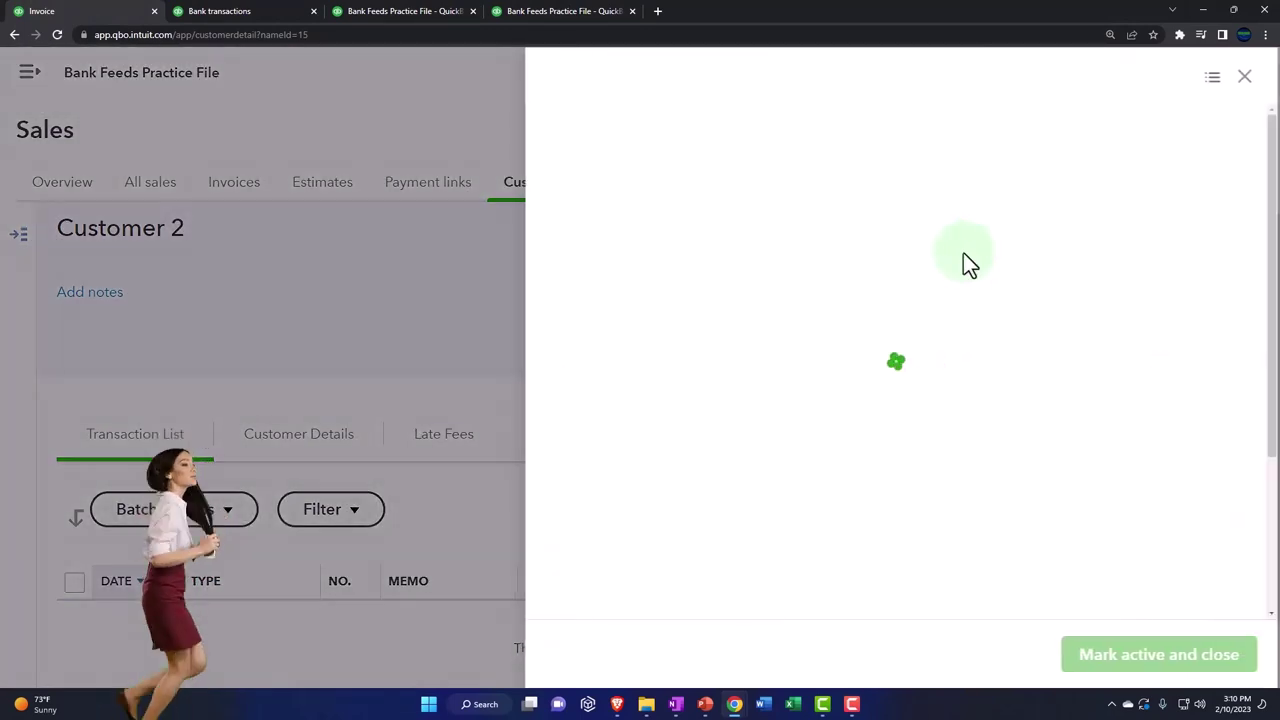
{"action": "scroll", "coordinate": [722, 515], "scroll_direction": "down", "scroll_amount": 10}
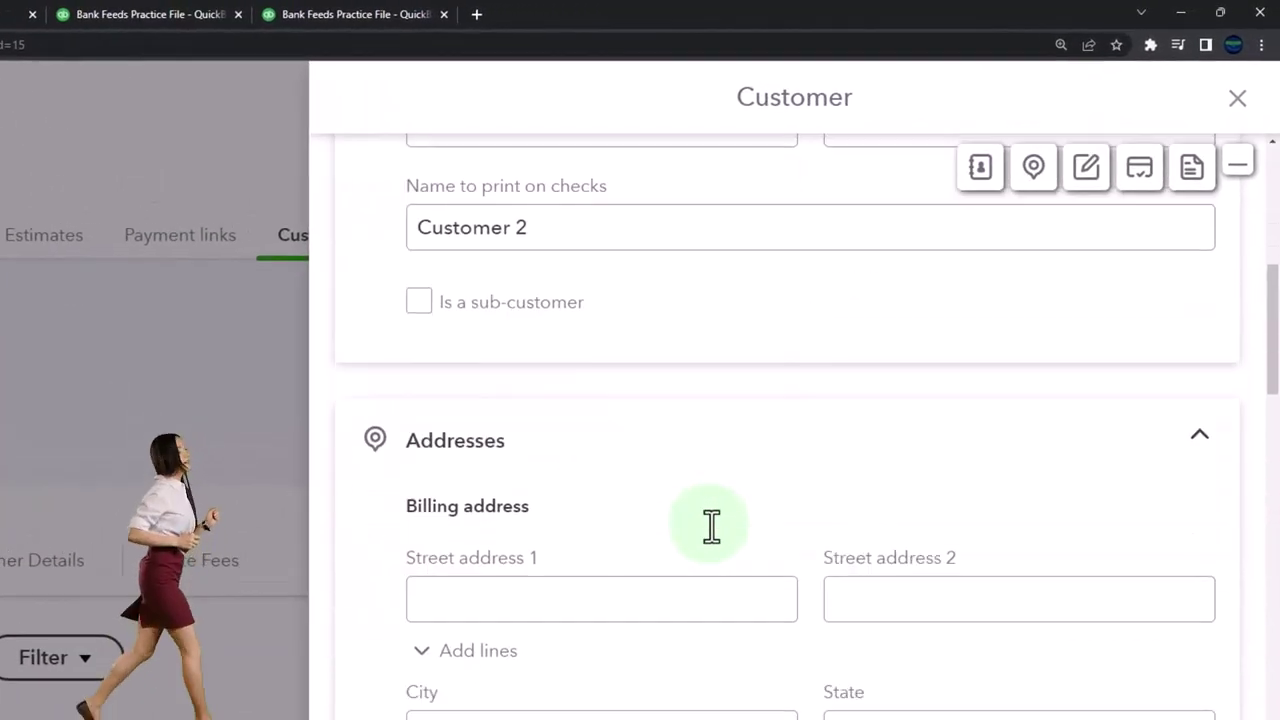
{"action": "scroll", "coordinate": [712, 530], "scroll_direction": "down", "scroll_amount": 12}
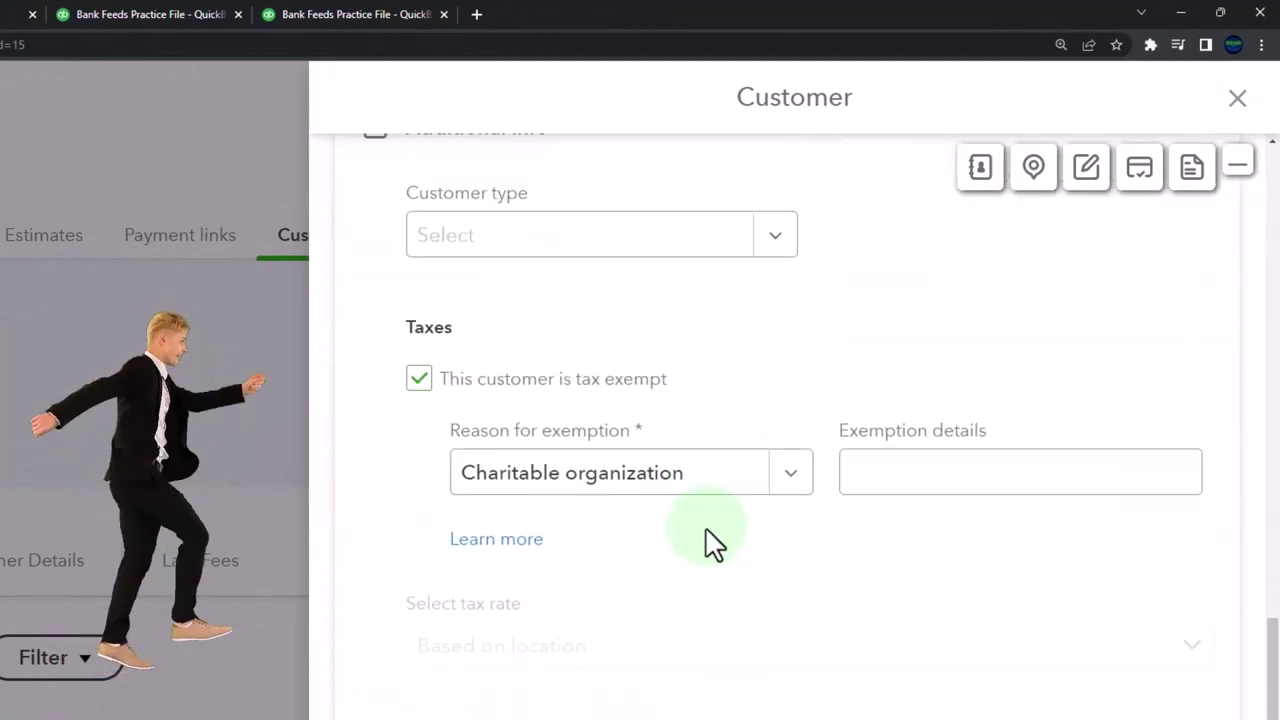
{"action": "left_click", "coordinate": [419, 379]}
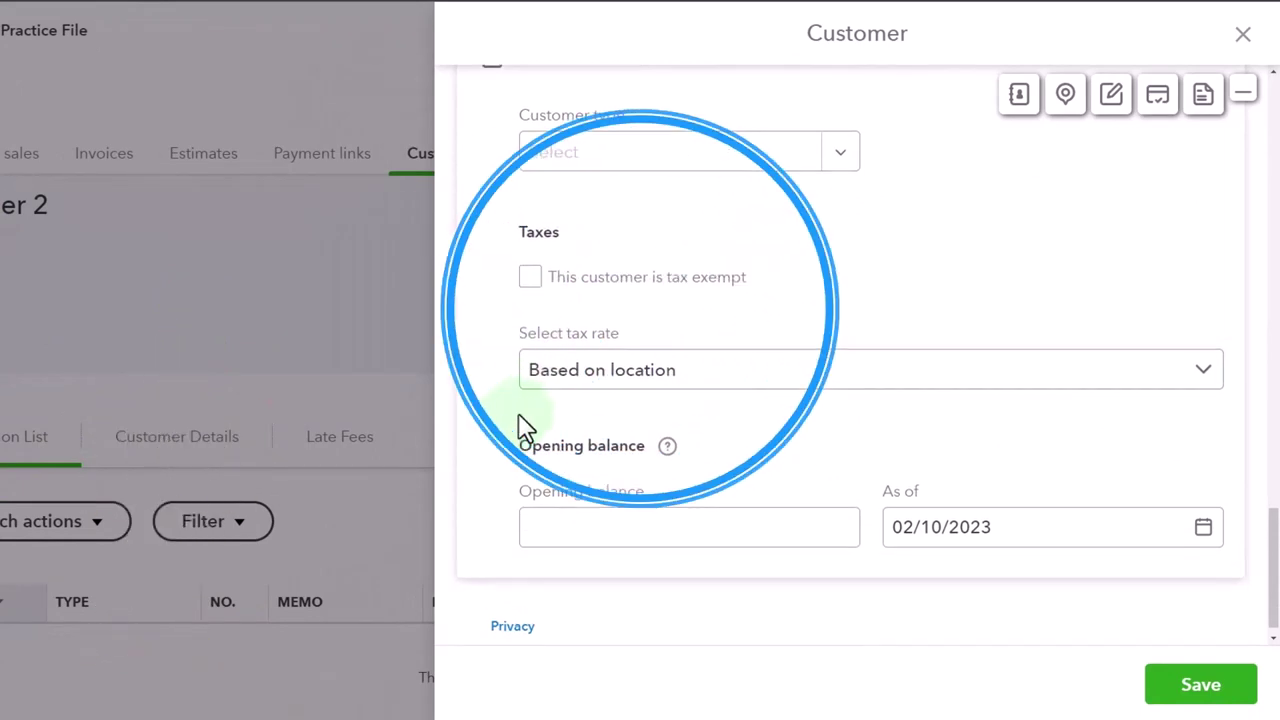
{"action": "scroll", "coordinate": [520, 428], "scroll_direction": "down", "scroll_amount": 1}
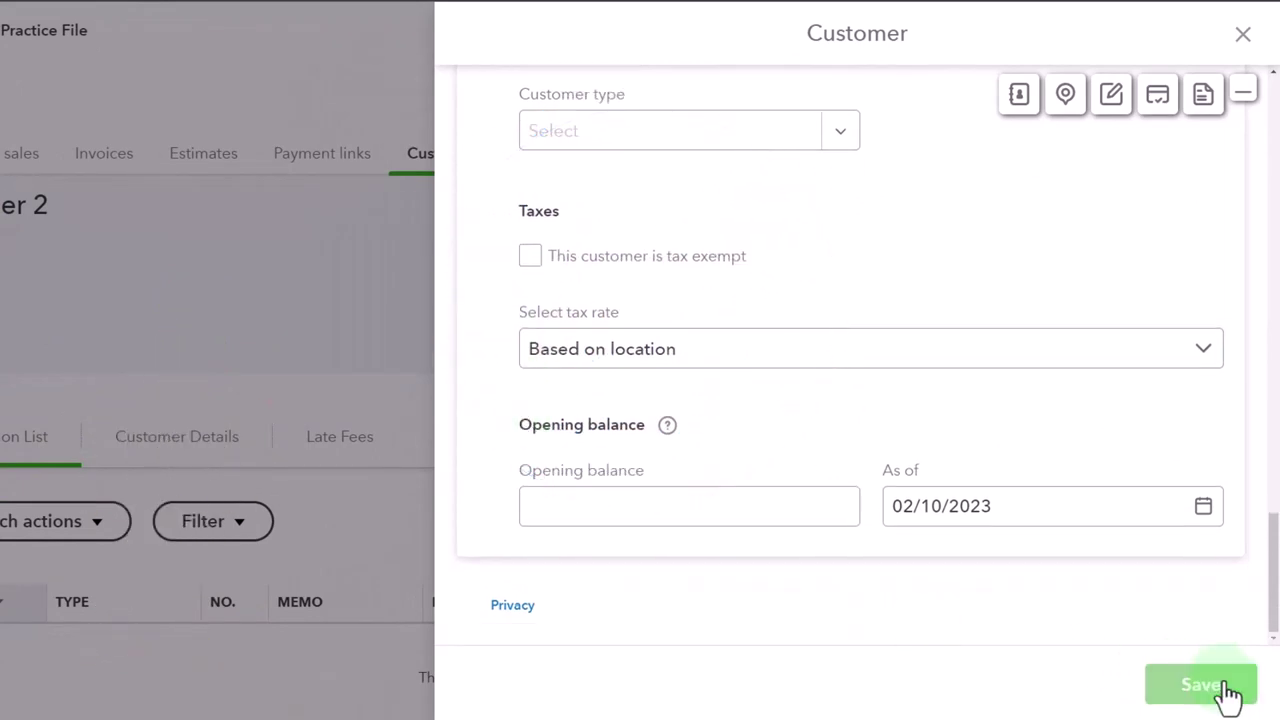